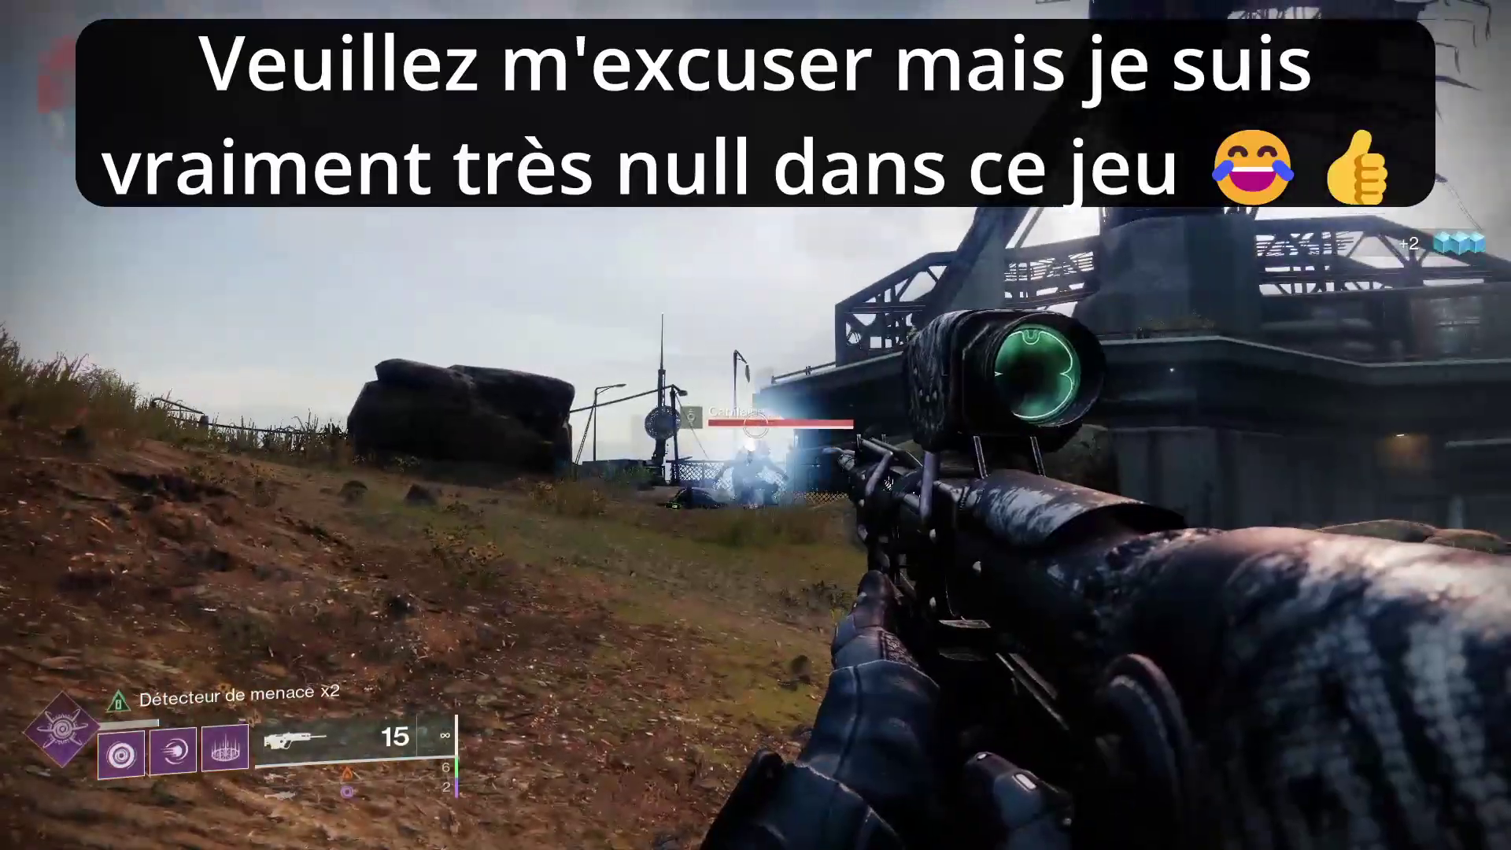
pyautogui.click(756, 425)
pyautogui.press('w')
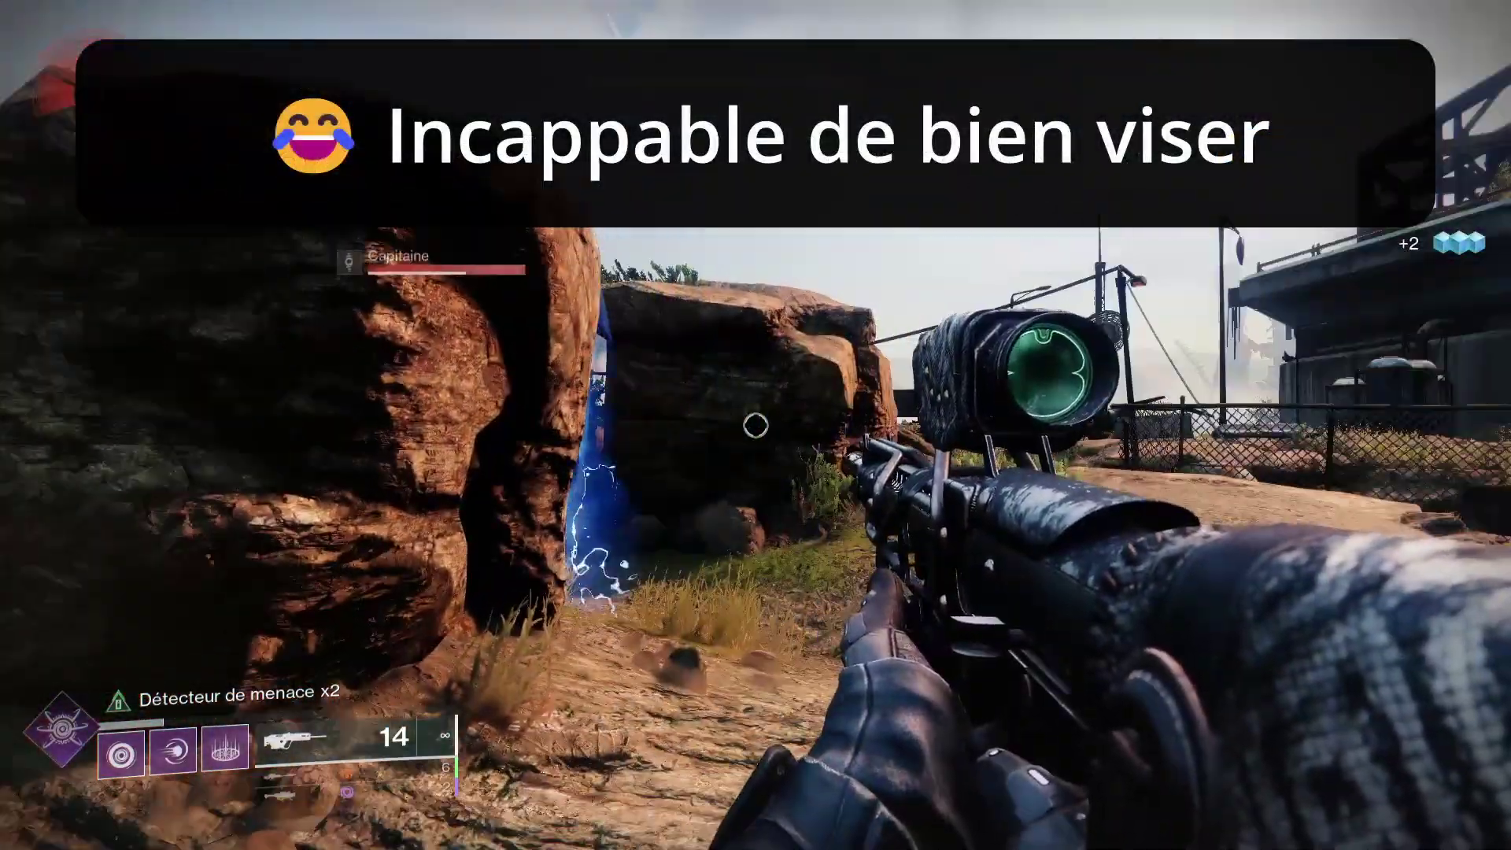
pyautogui.click(756, 426)
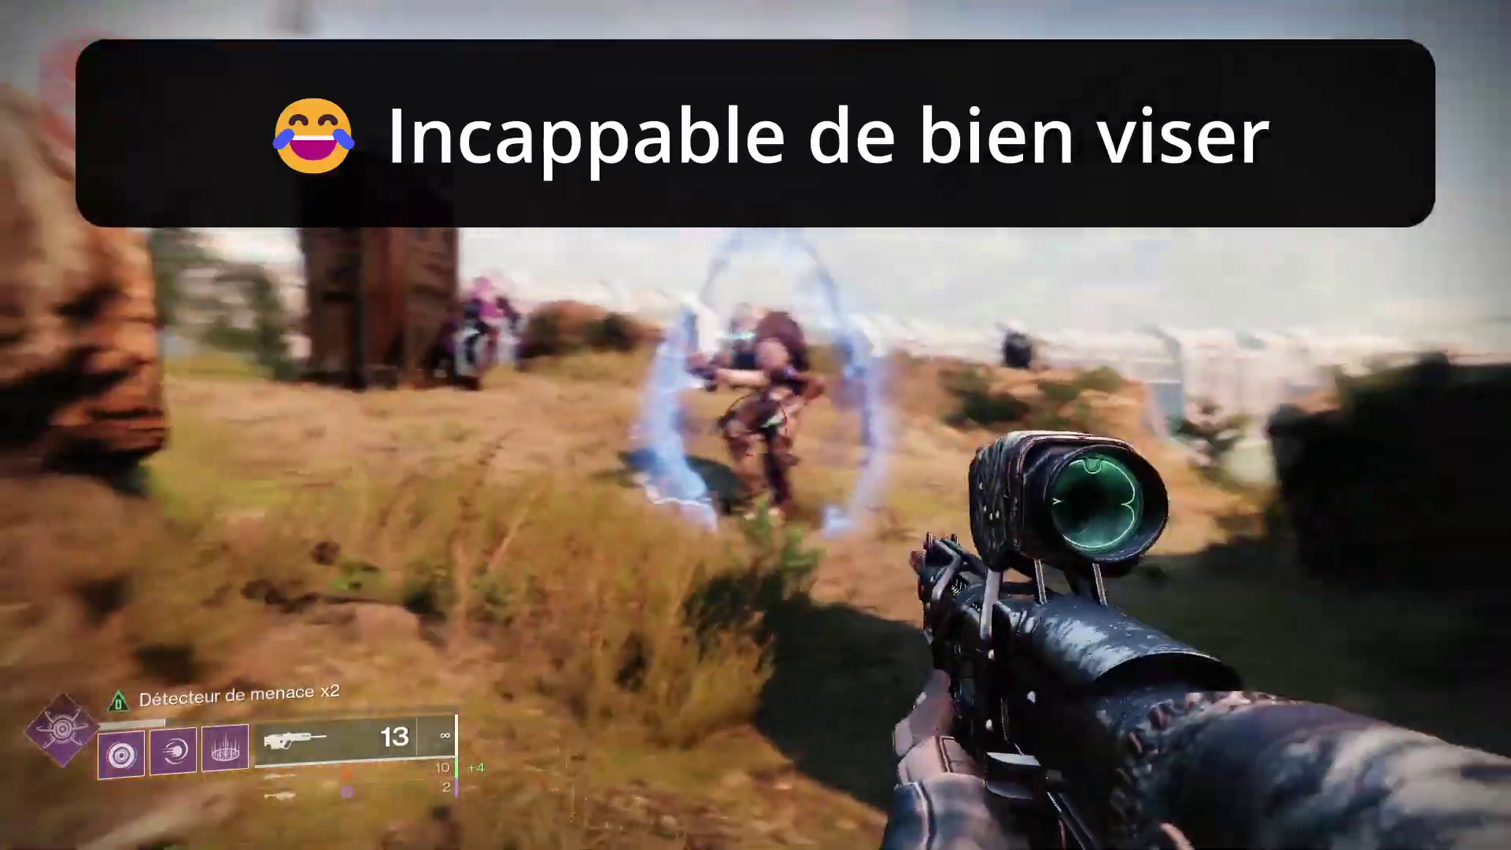
pyautogui.click(757, 426)
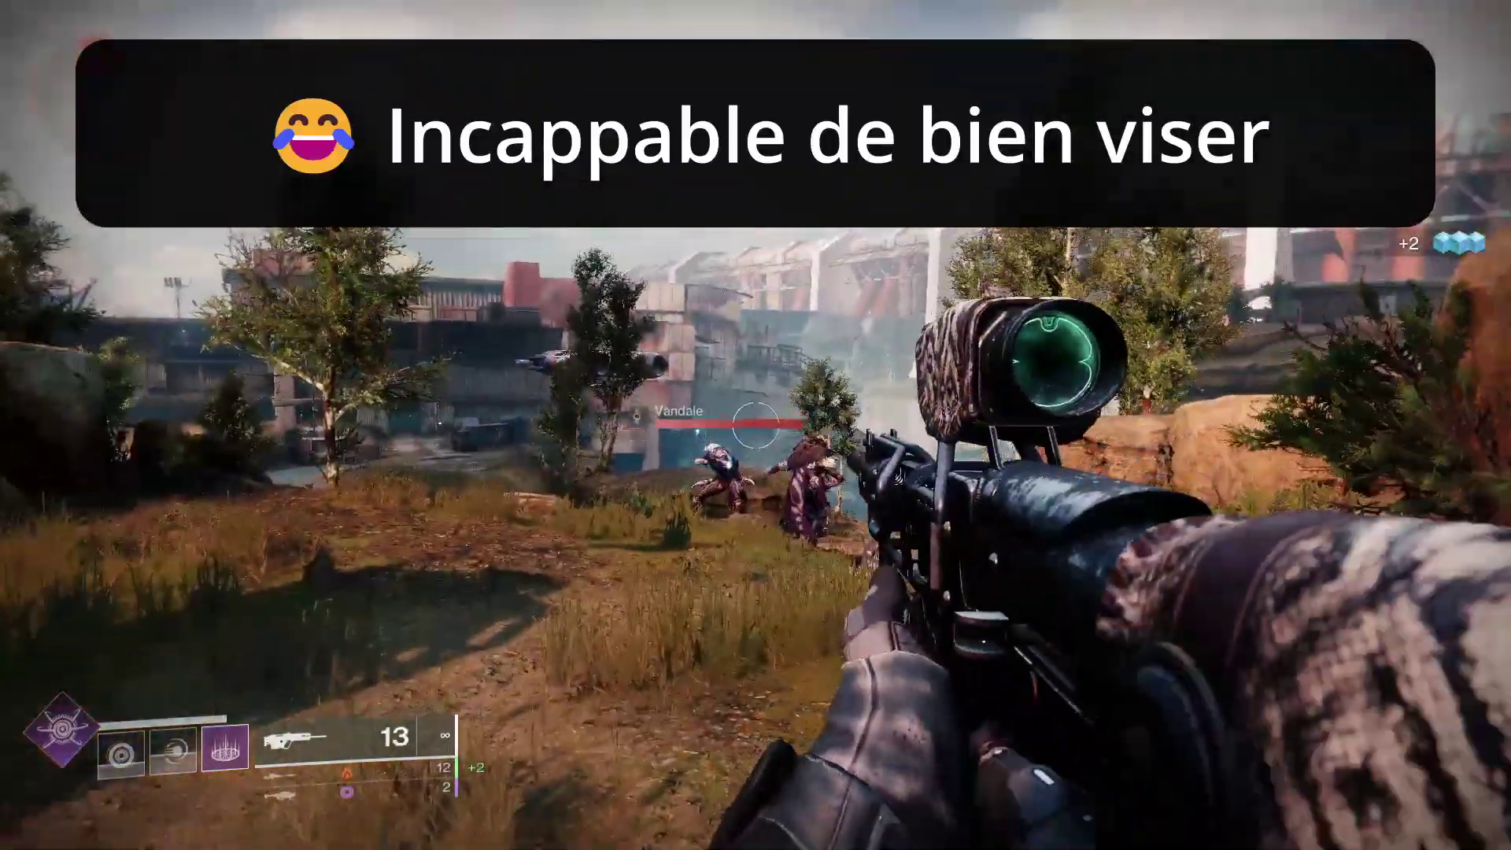
pyautogui.click(756, 426)
pyautogui.rightClick(757, 425)
pyautogui.click(756, 426)
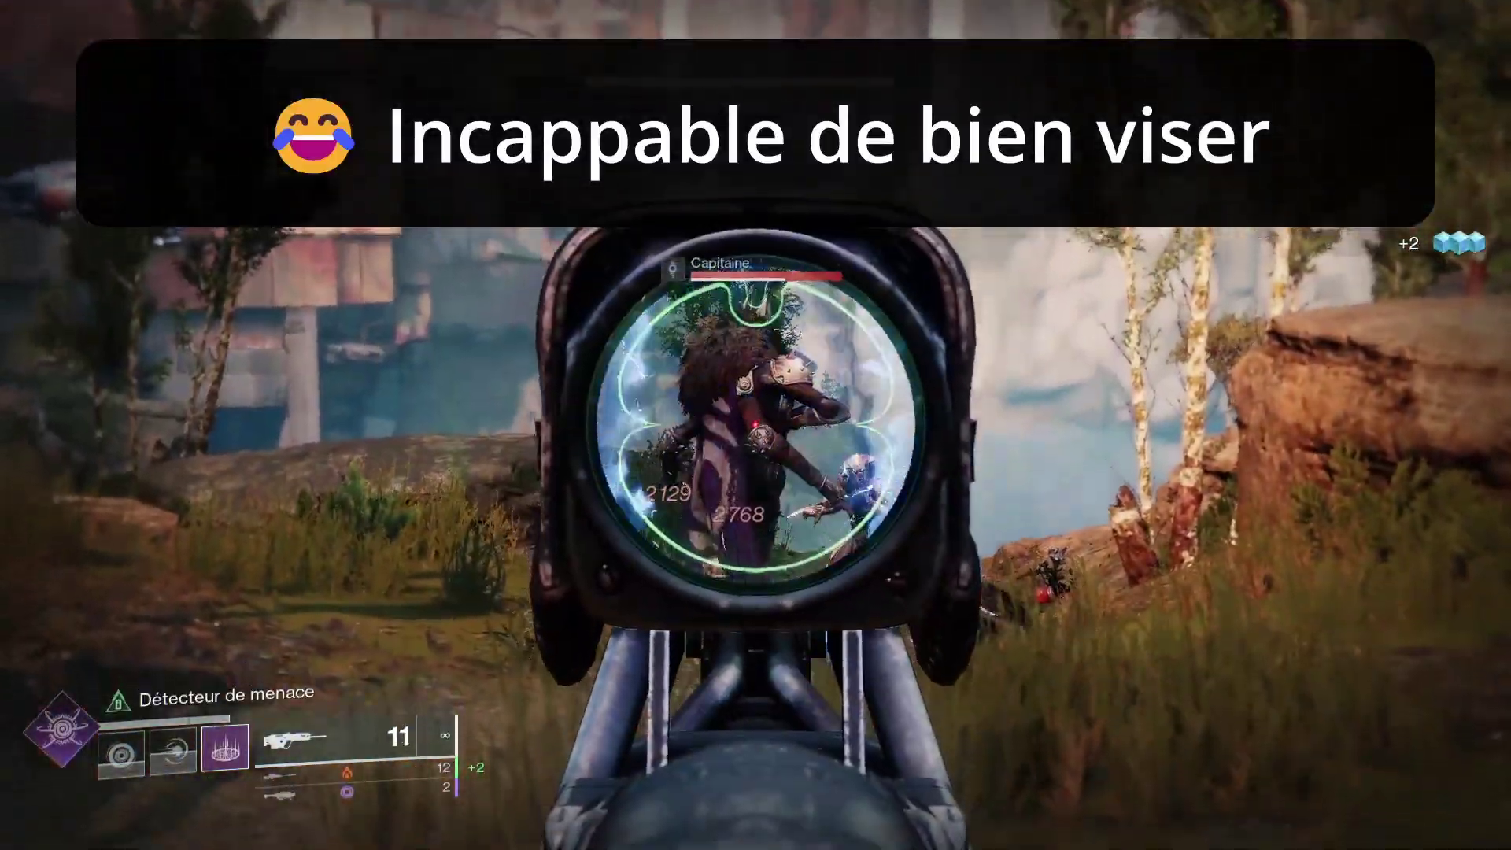
pyautogui.click(755, 425)
pyautogui.click(756, 425)
pyautogui.click(756, 425)
pyautogui.click(756, 425)
pyautogui.click(755, 425)
pyautogui.click(756, 425)
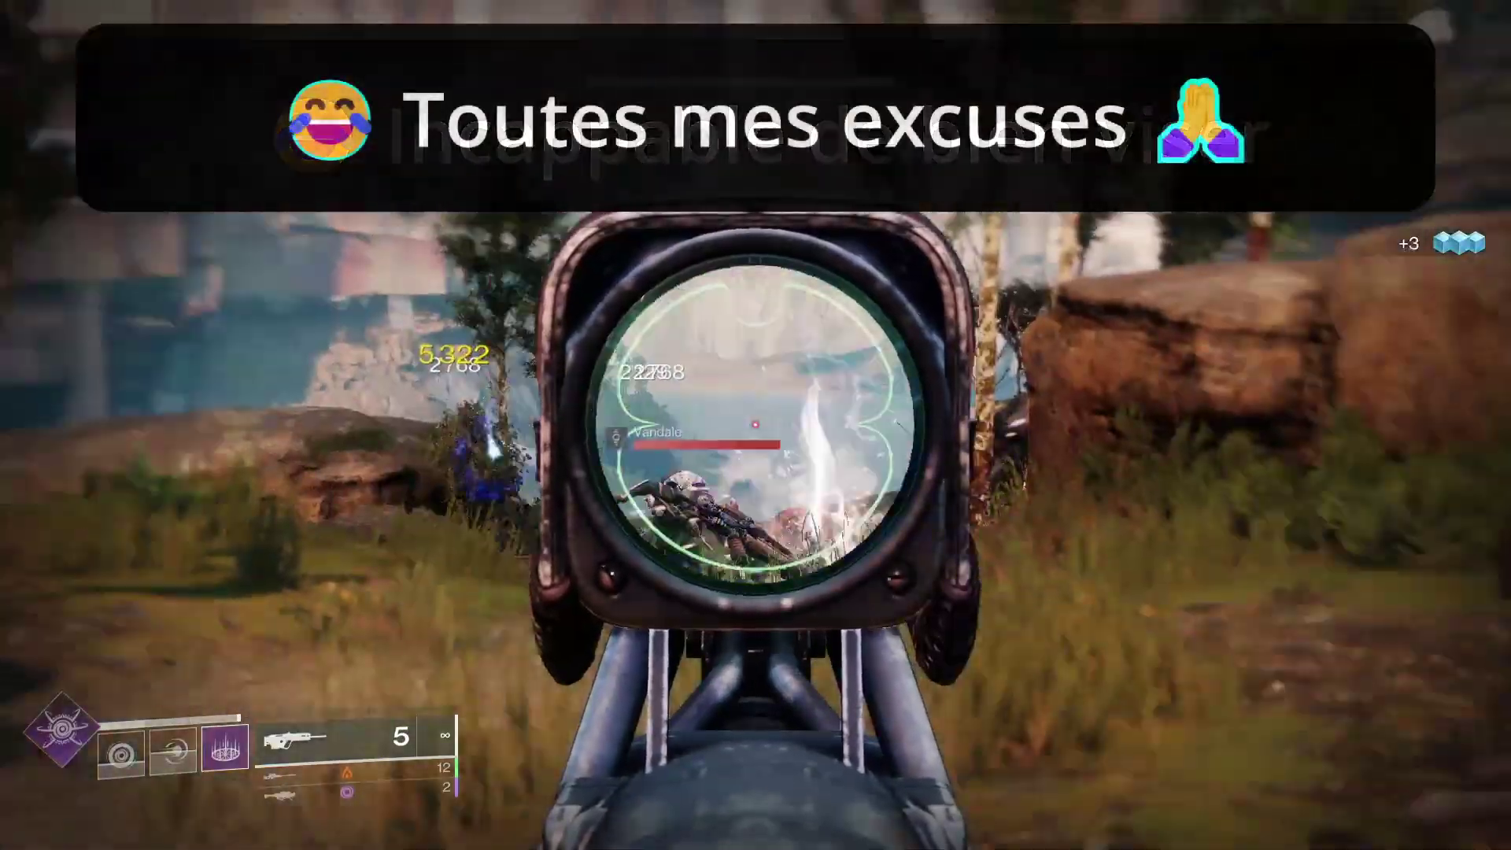
pyautogui.rightClick(756, 425)
pyautogui.click(755, 425)
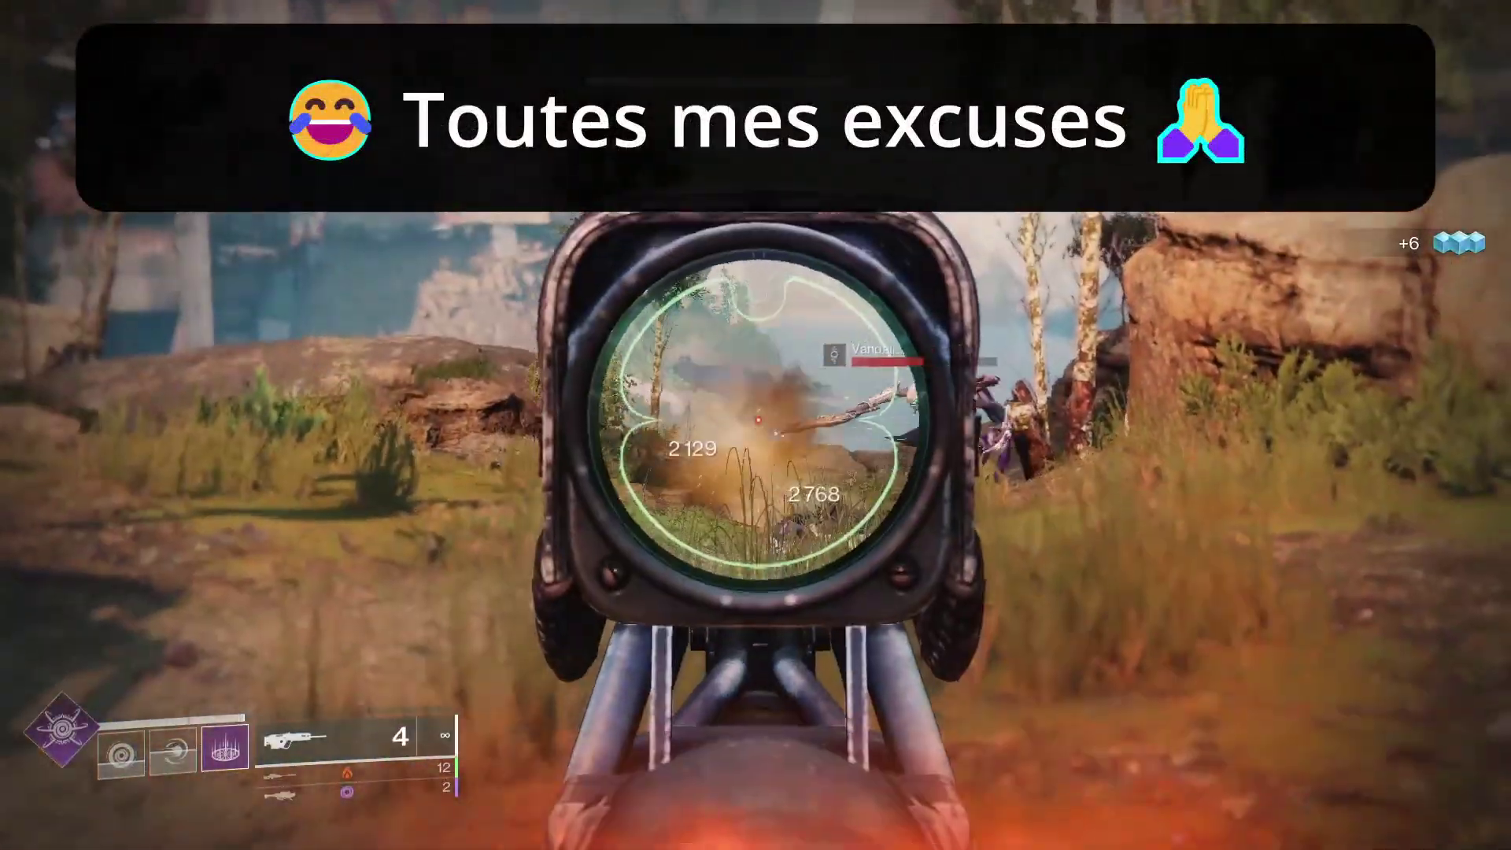
pyautogui.click(756, 425)
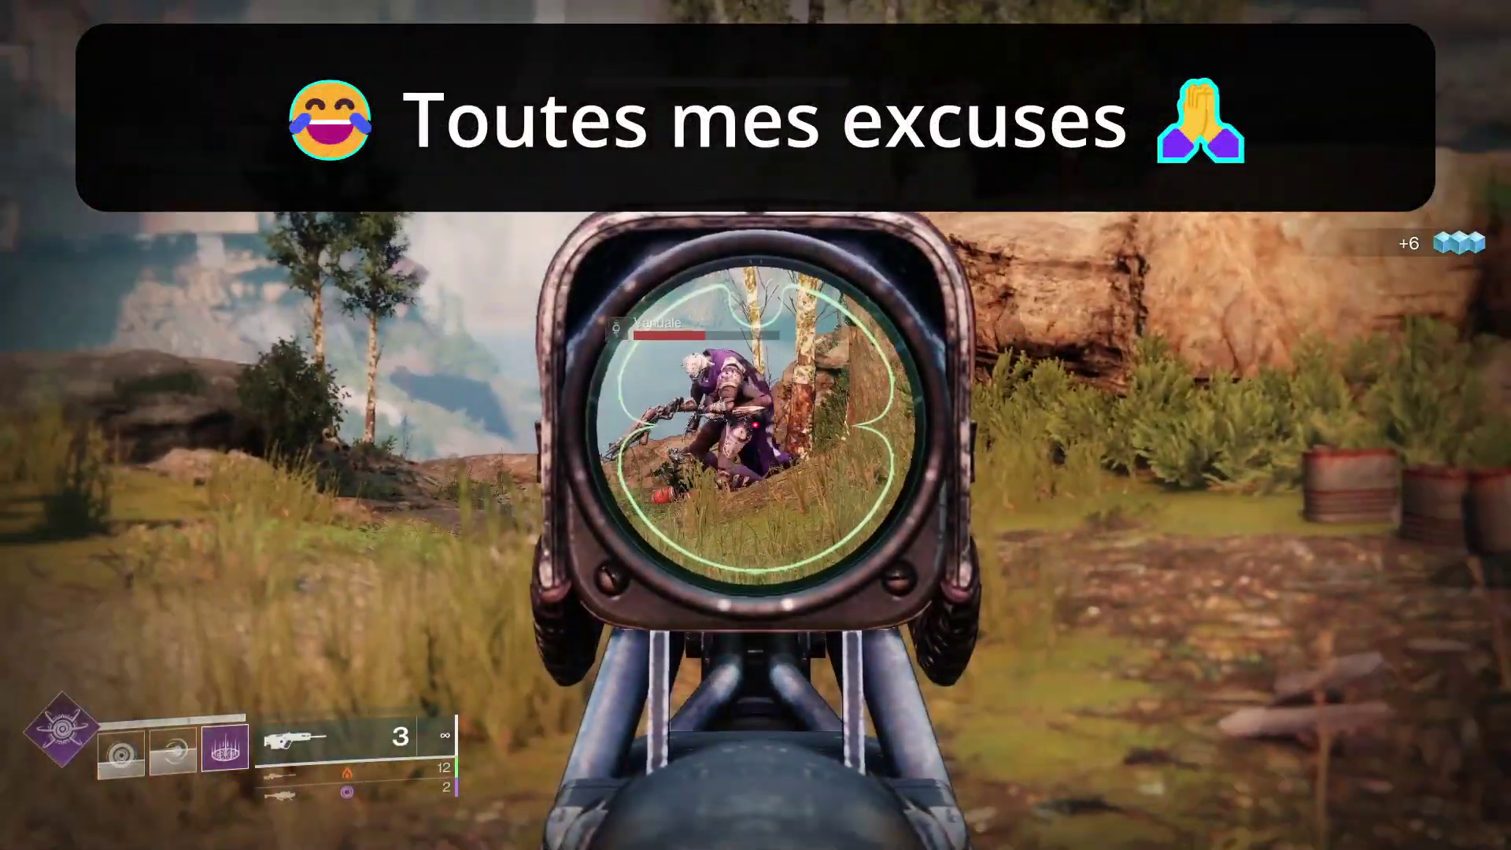
pyautogui.click(755, 425)
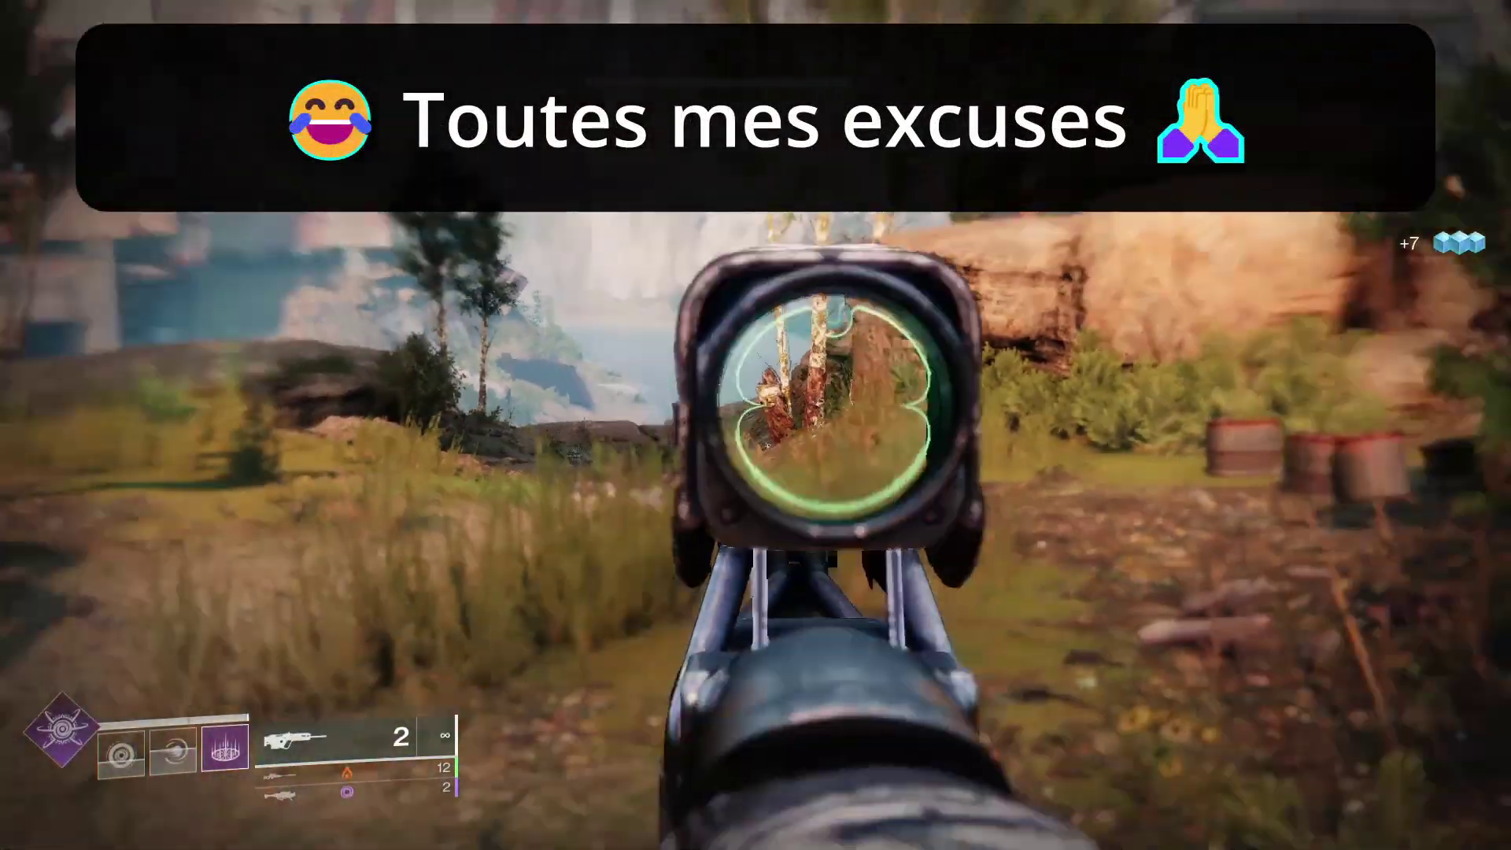
pyautogui.rightClick(756, 426)
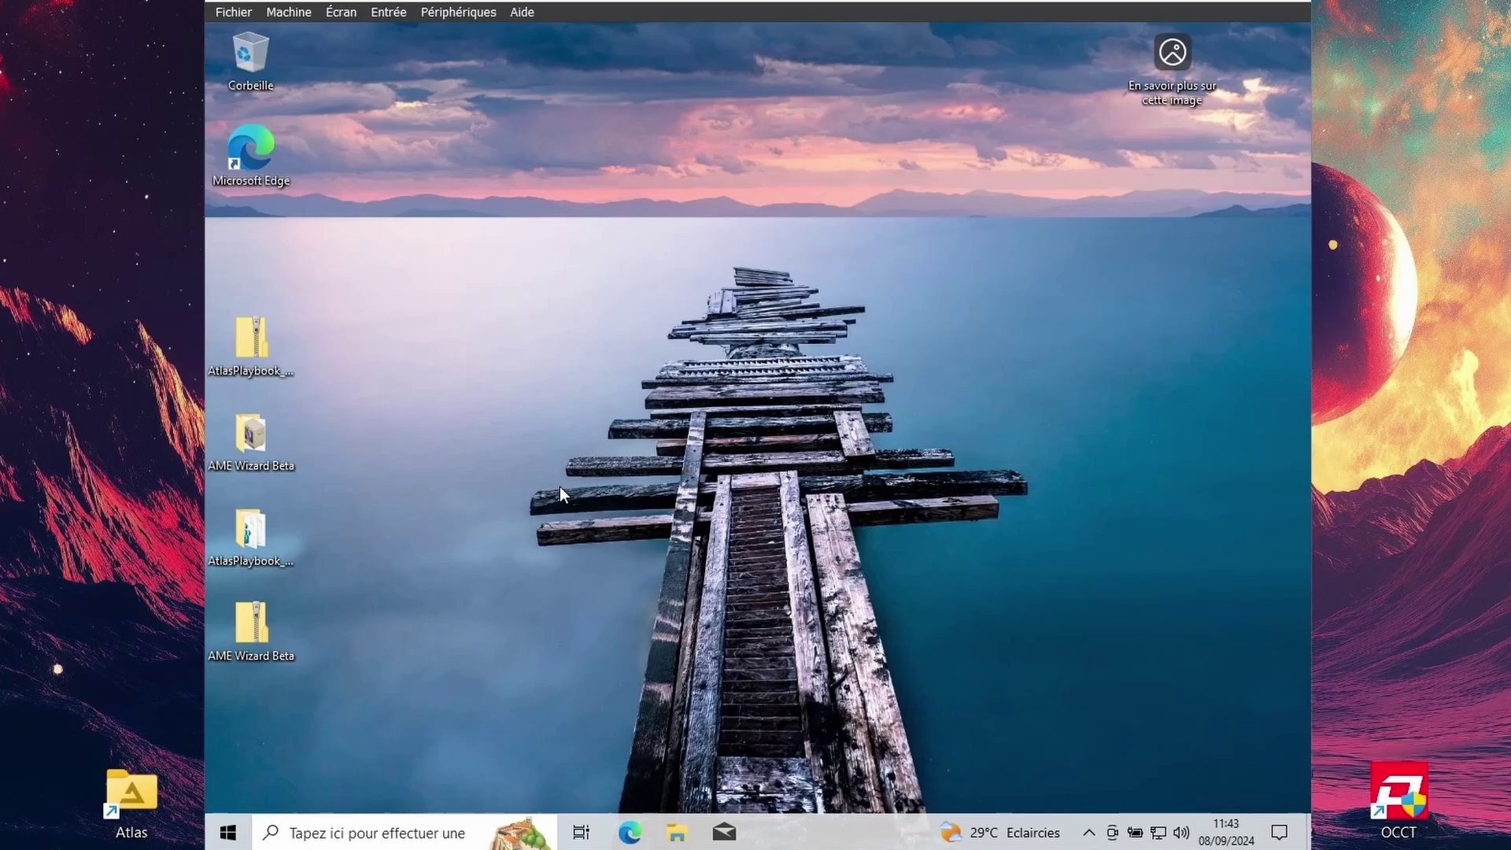
# Step: Search the web for "atlas os" in Microsoft Edge and open the AtlasOS website at atlasos.net
pyautogui.click(631, 833)
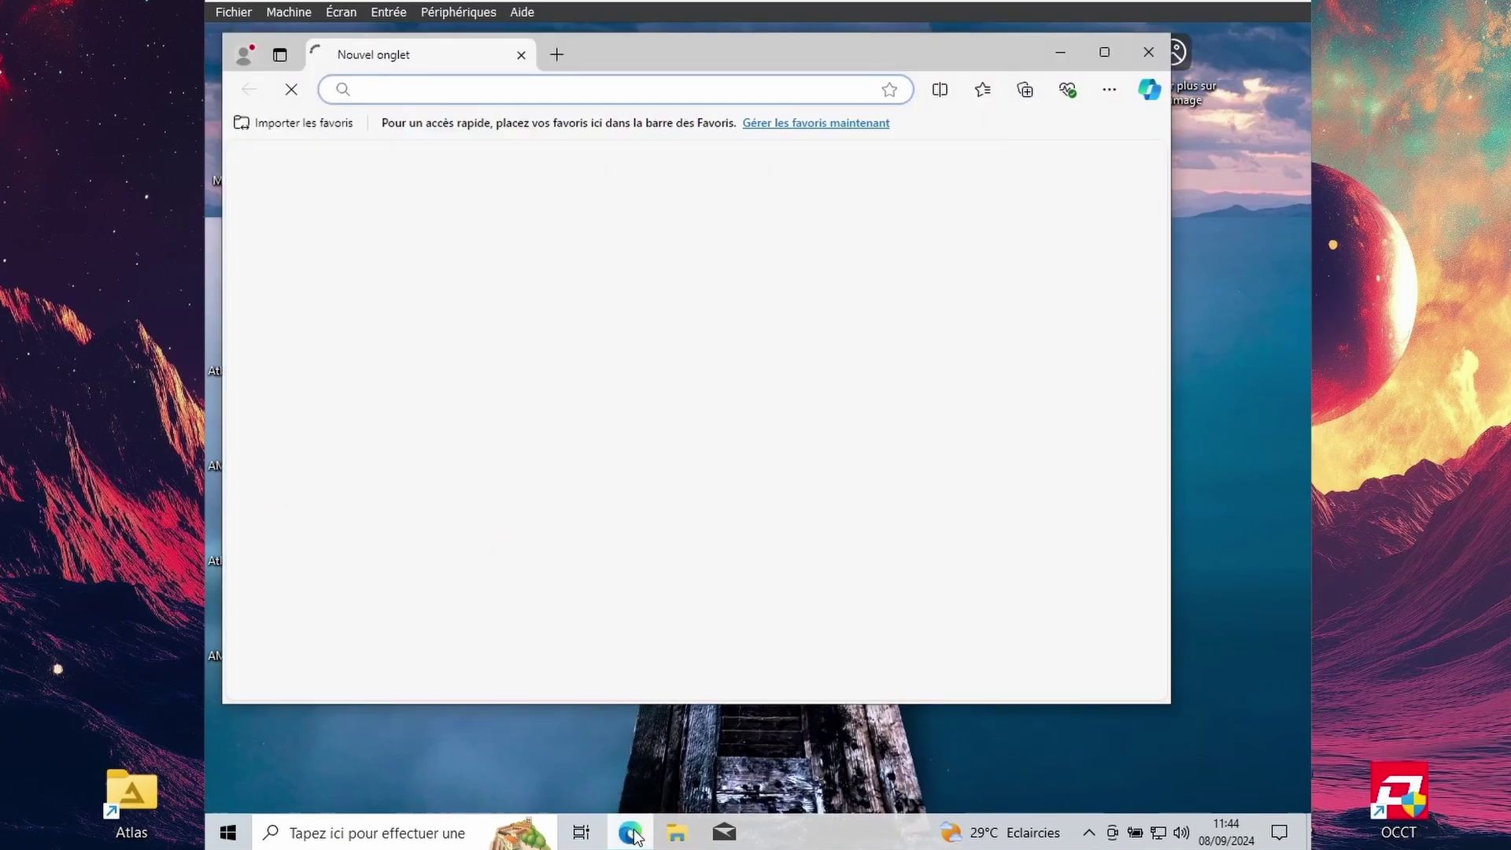
pyautogui.click(557, 86)
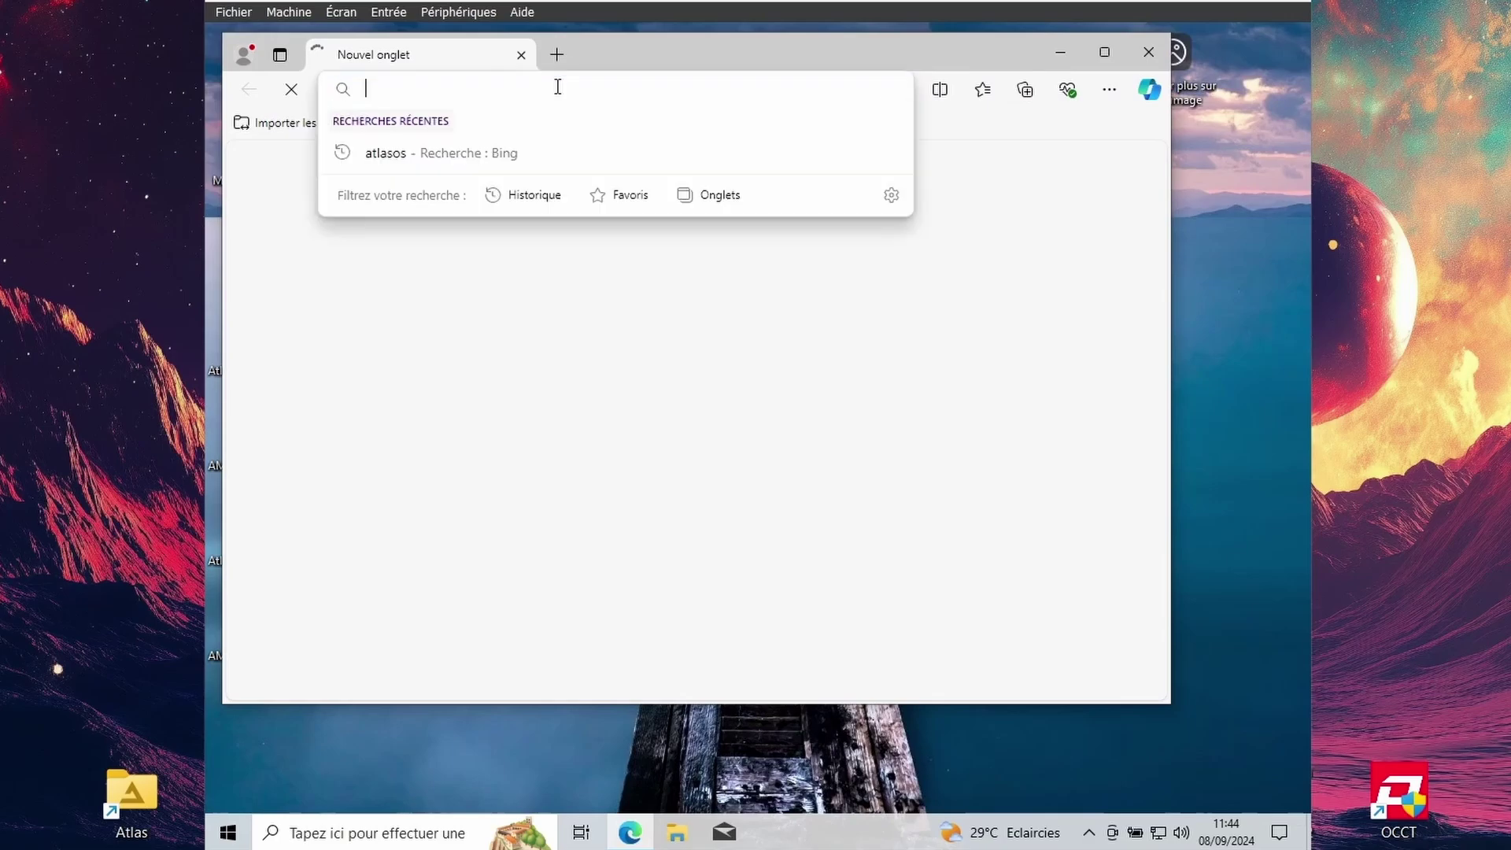
pyautogui.write('atlas os')
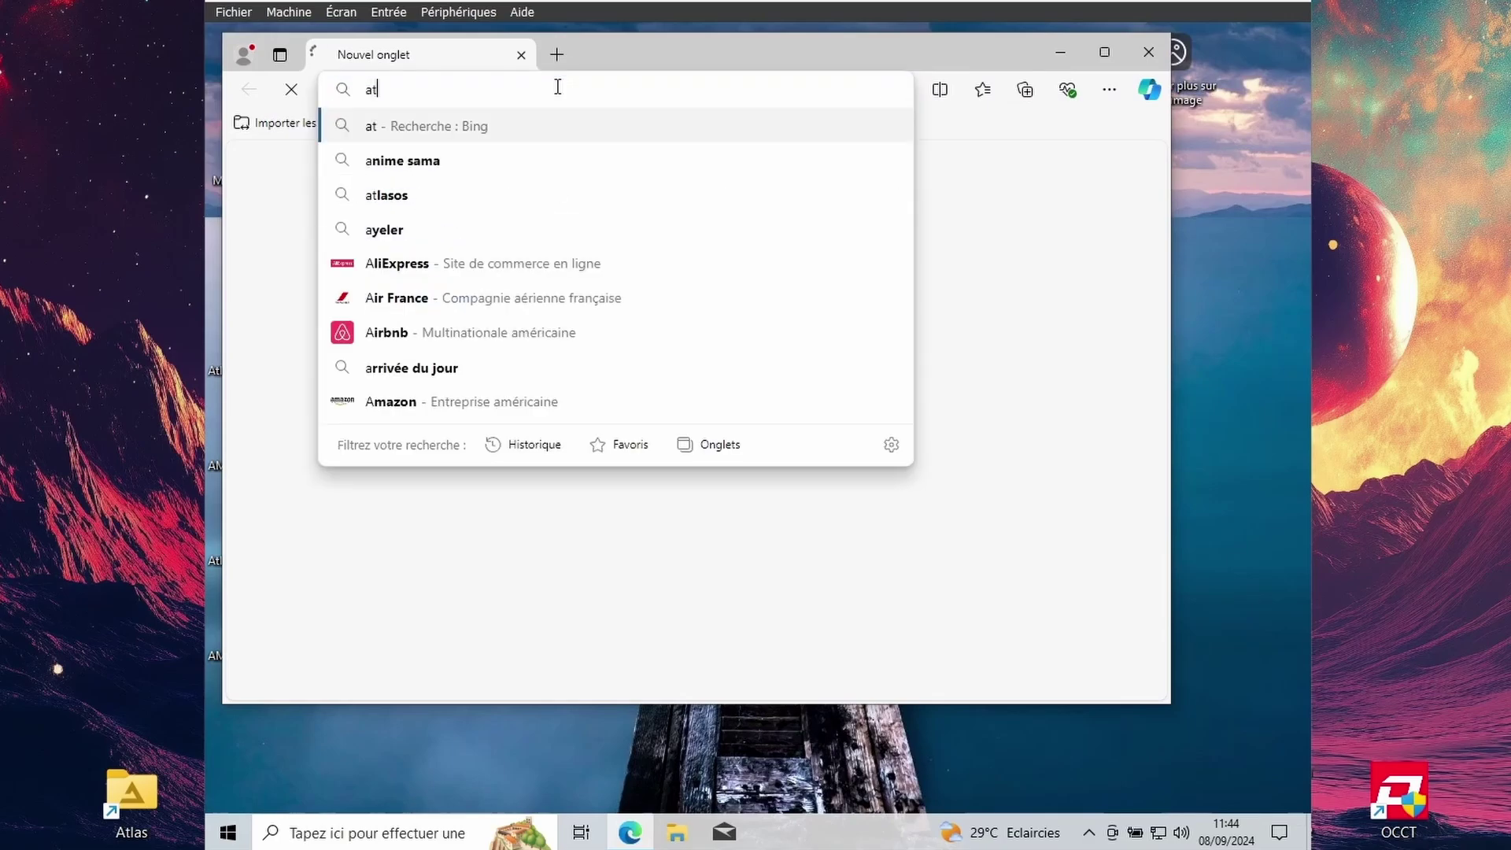
pyautogui.press('Return')
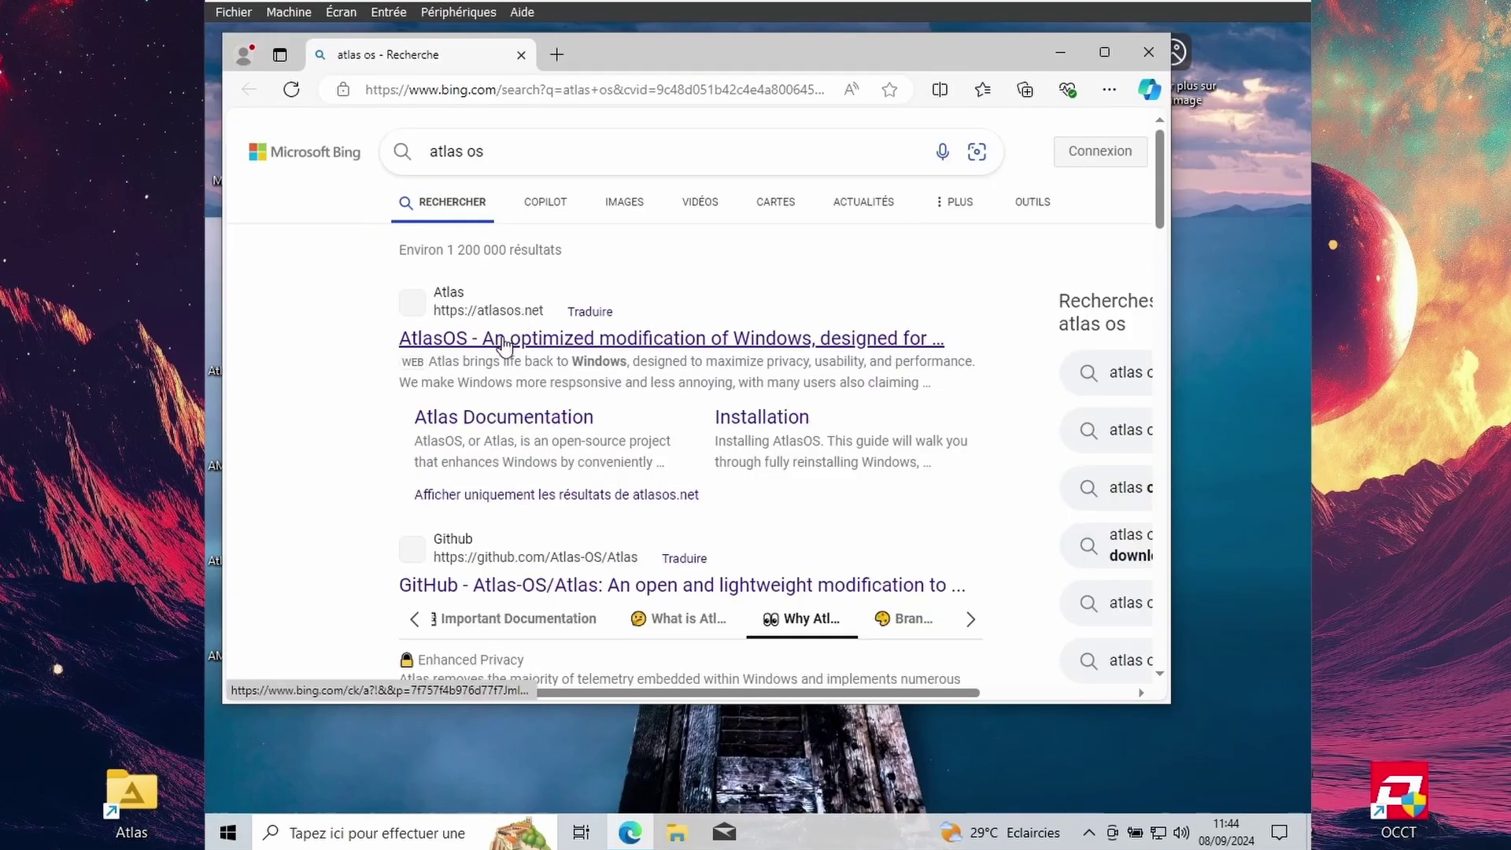
pyautogui.click(496, 344)
pyautogui.scroll(-1, 602, 575)
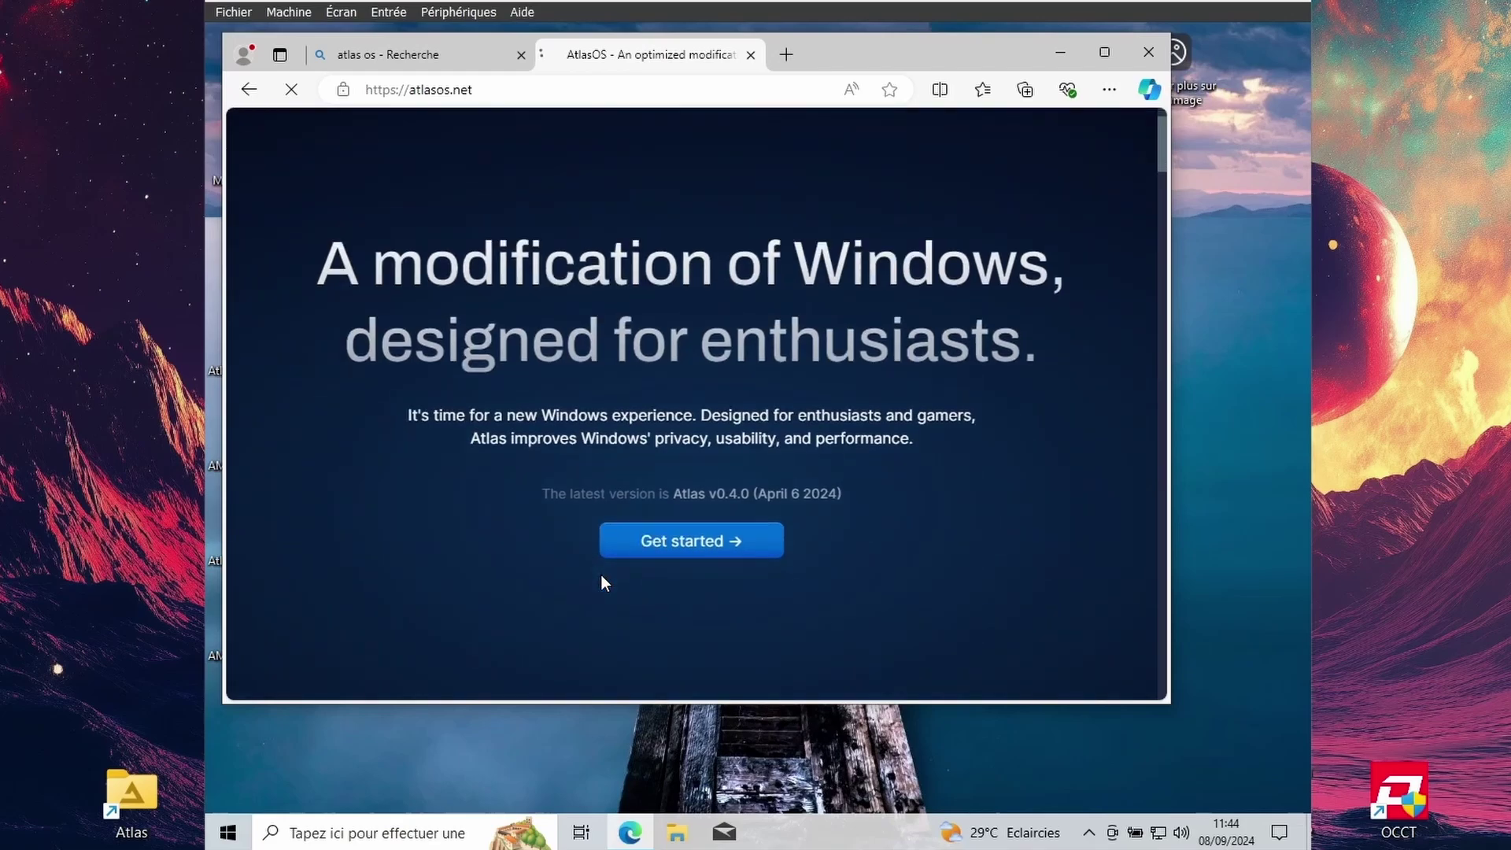
# Step: Download the Atlas Playbook and AME Wizard from the direct download options for those already following the installation guide
pyautogui.click(692, 547)
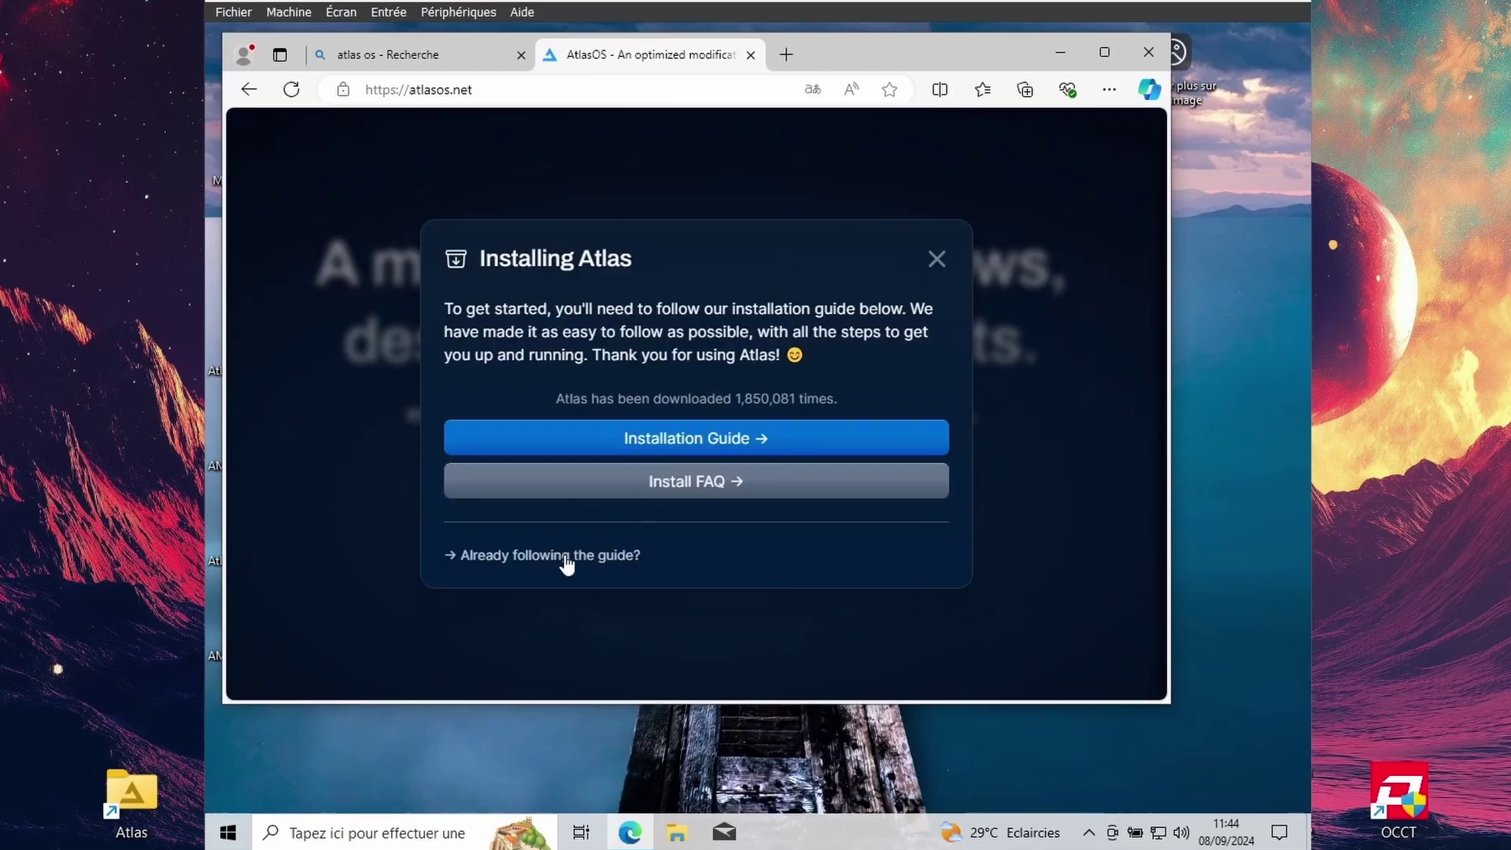
pyautogui.click(597, 563)
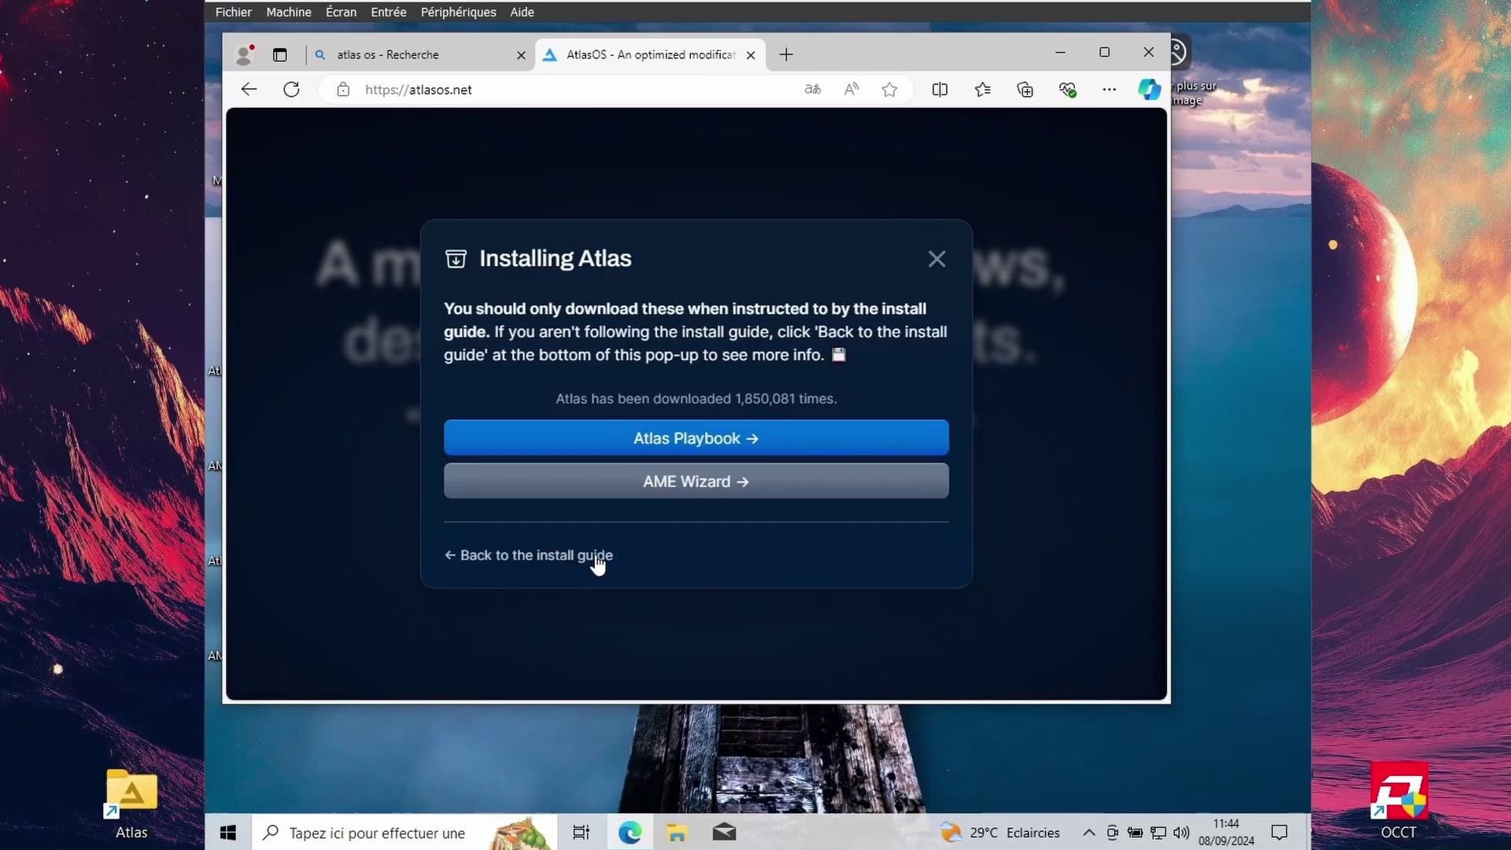
pyautogui.click(718, 445)
pyautogui.click(697, 493)
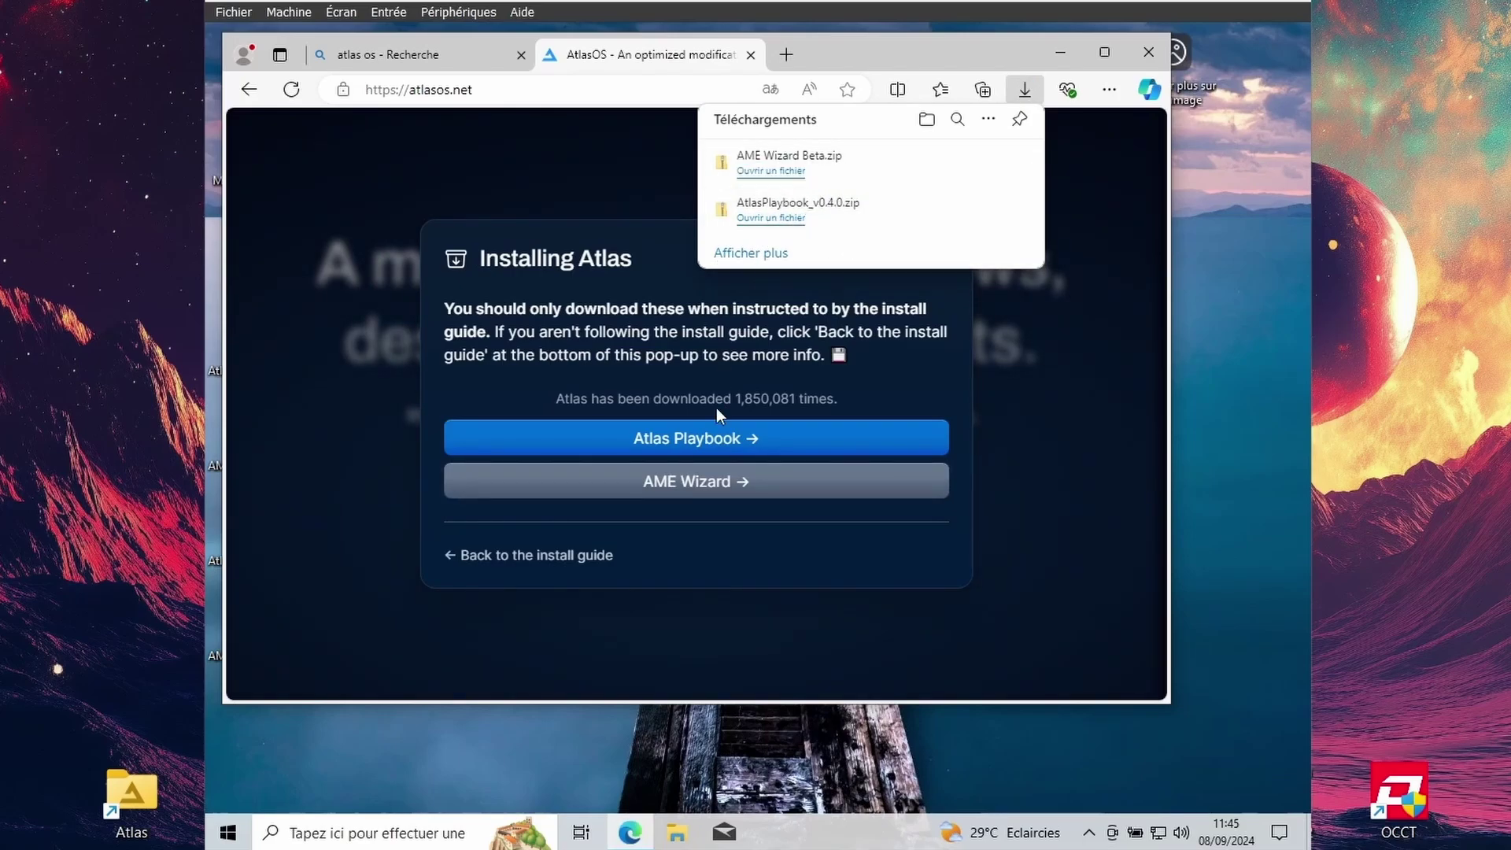
# Step: Check the Téléchargements folder for the two downloaded archives and minimize the open windows to return to the desktop
pyautogui.click(680, 836)
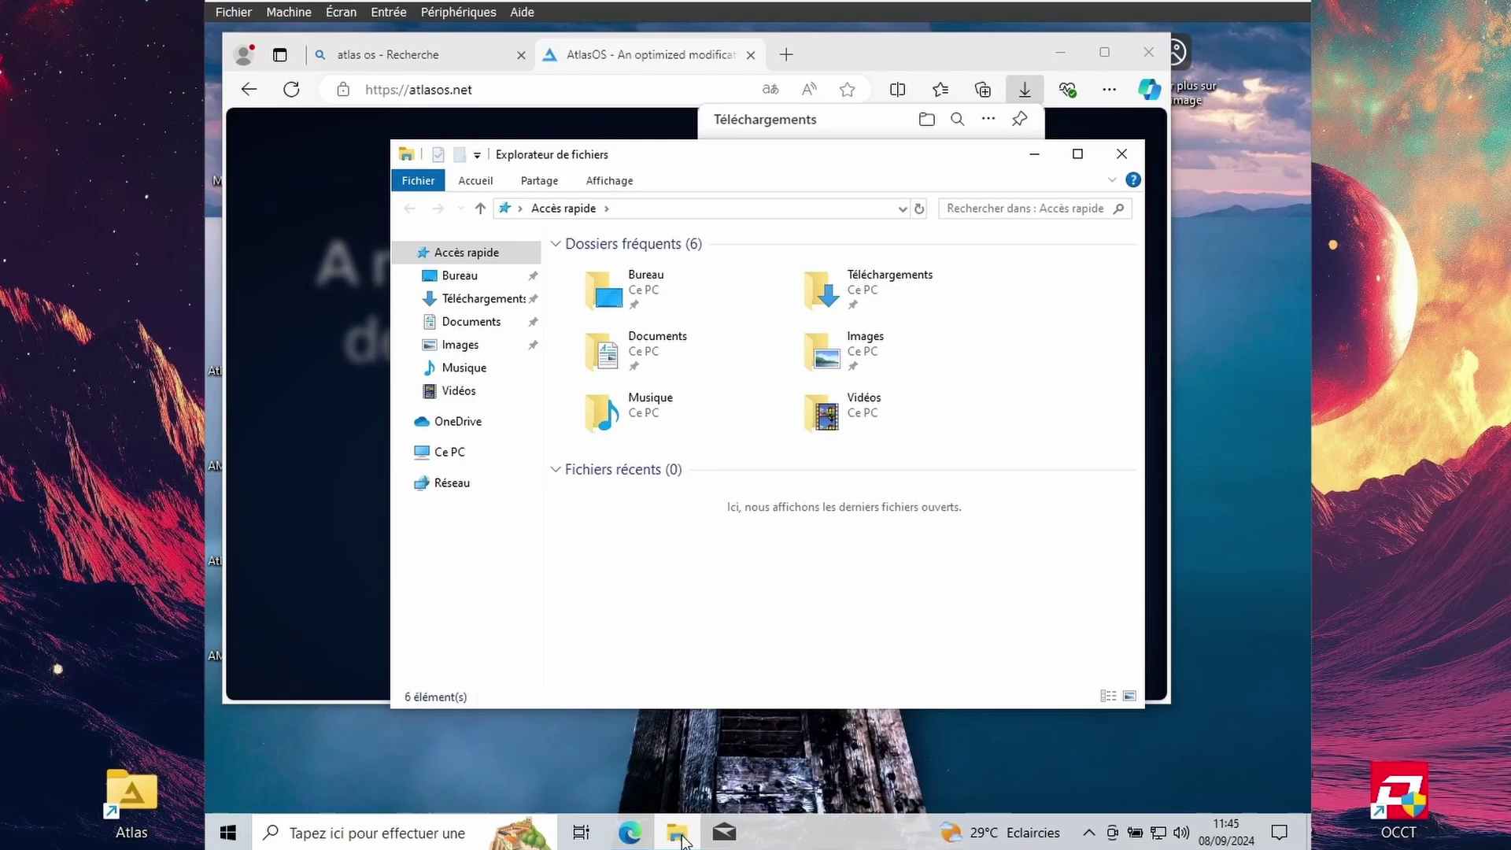
pyautogui.click(452, 298)
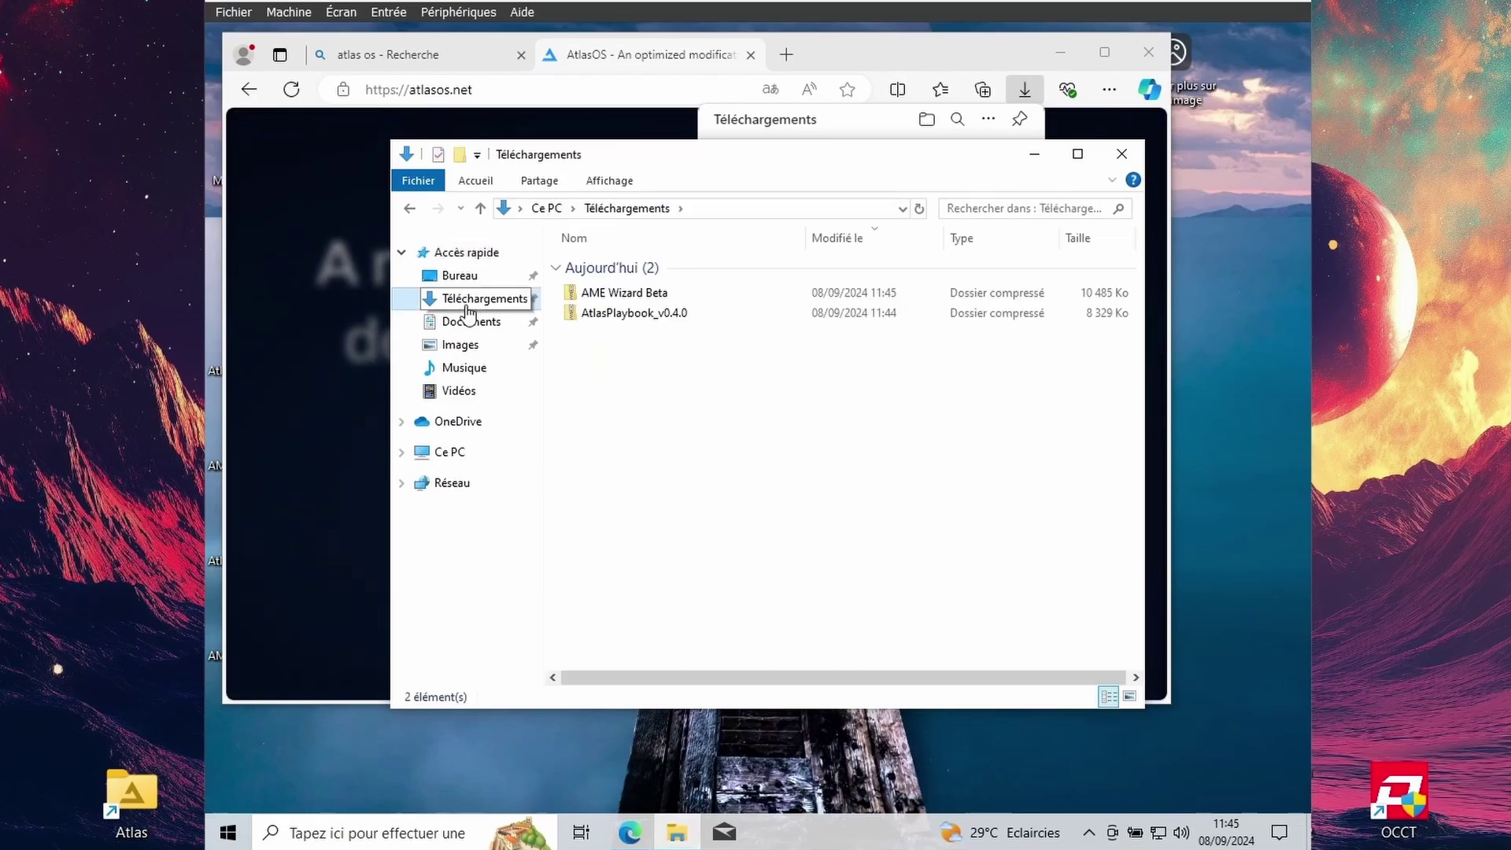
pyautogui.click(1035, 154)
pyautogui.click(1063, 52)
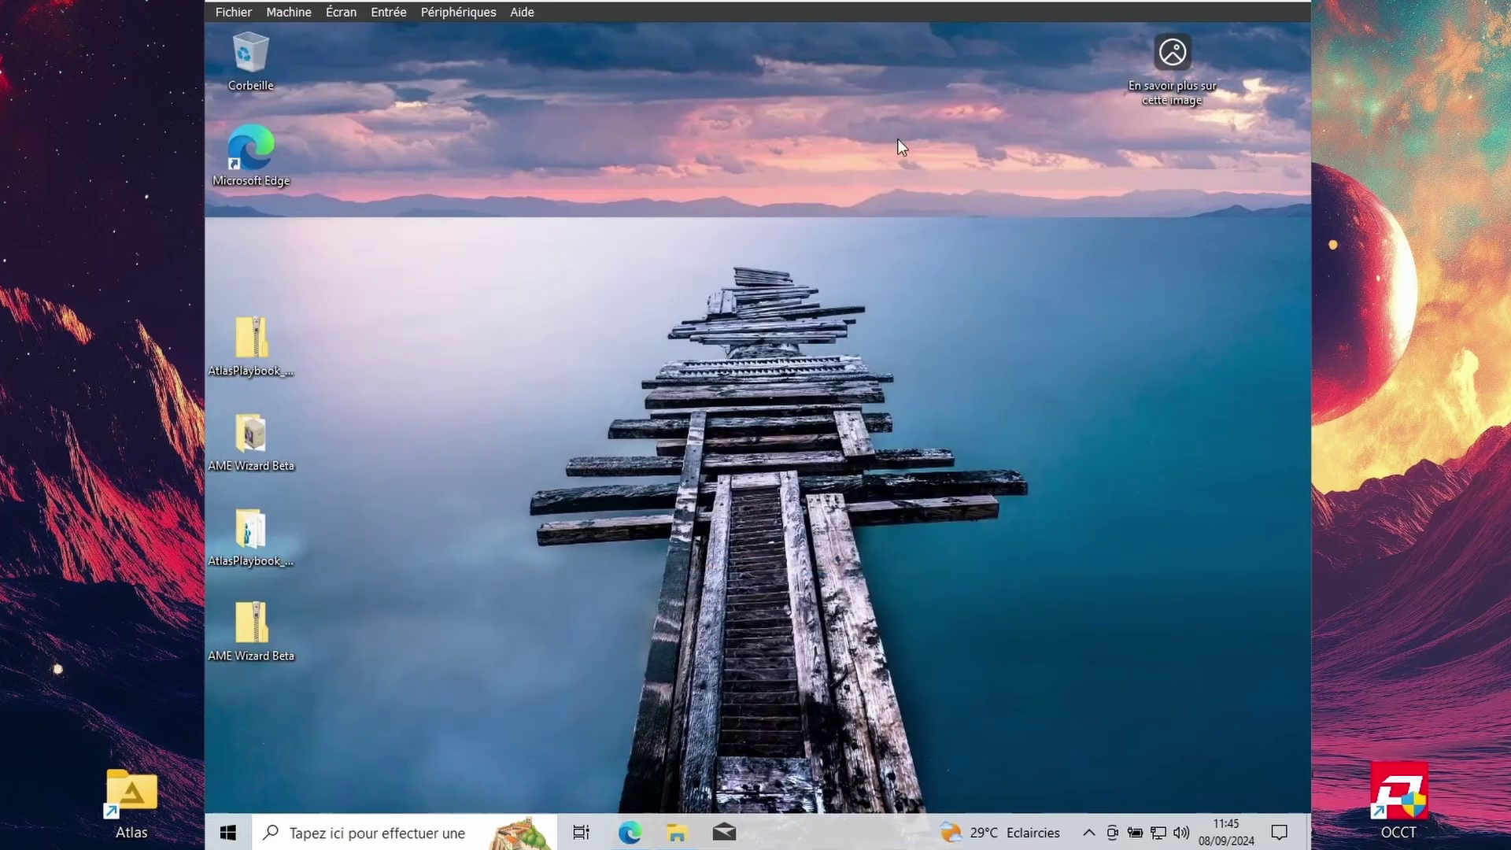
# Step: Try to extract all files from the AtlasPlaybook and AME Wizard Beta archives on the desktop
pyautogui.rightClick(238, 336)
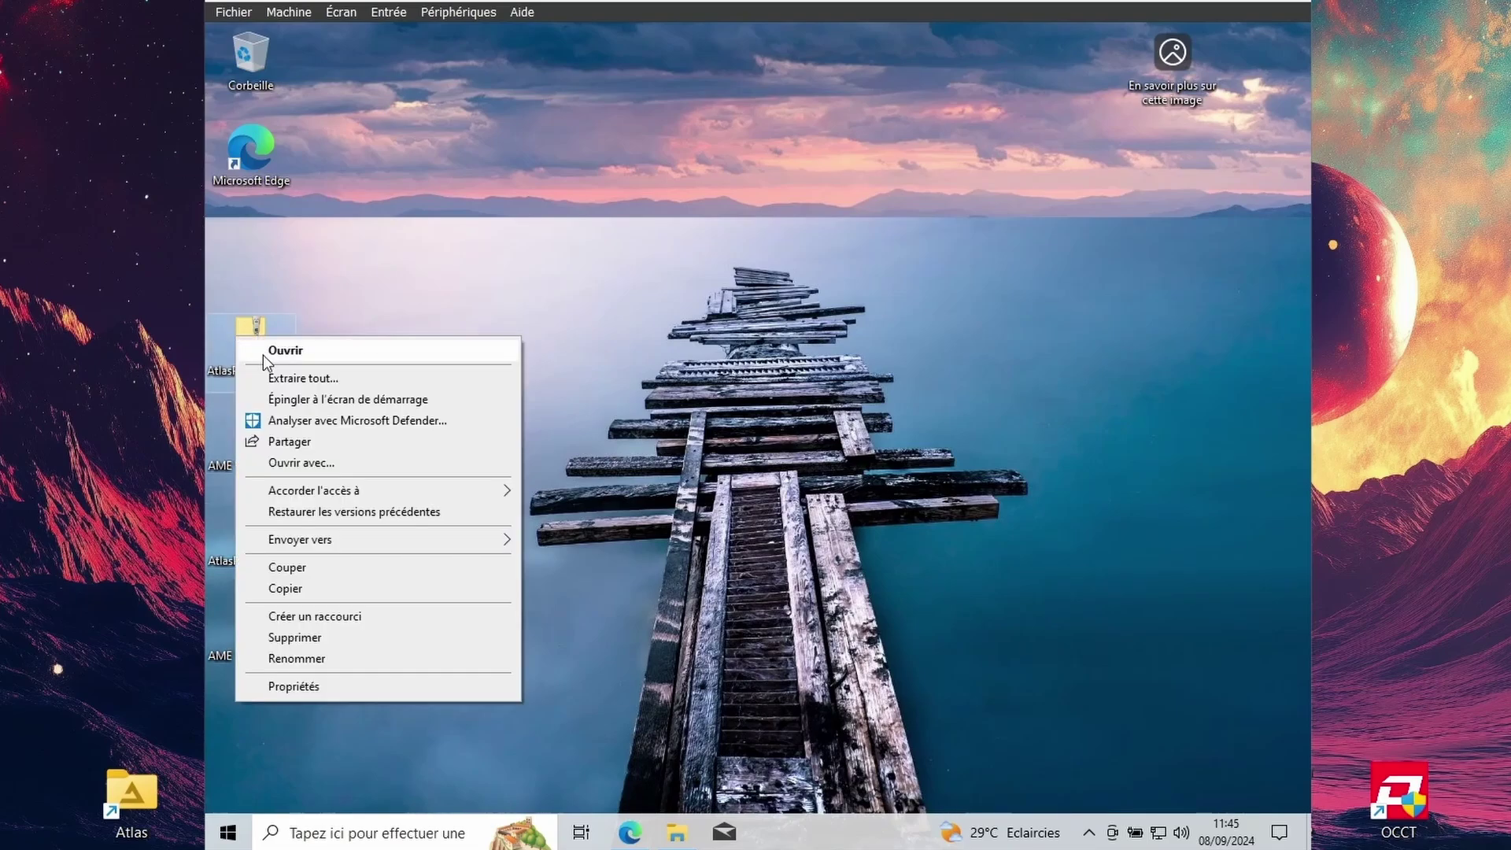
pyautogui.click(275, 379)
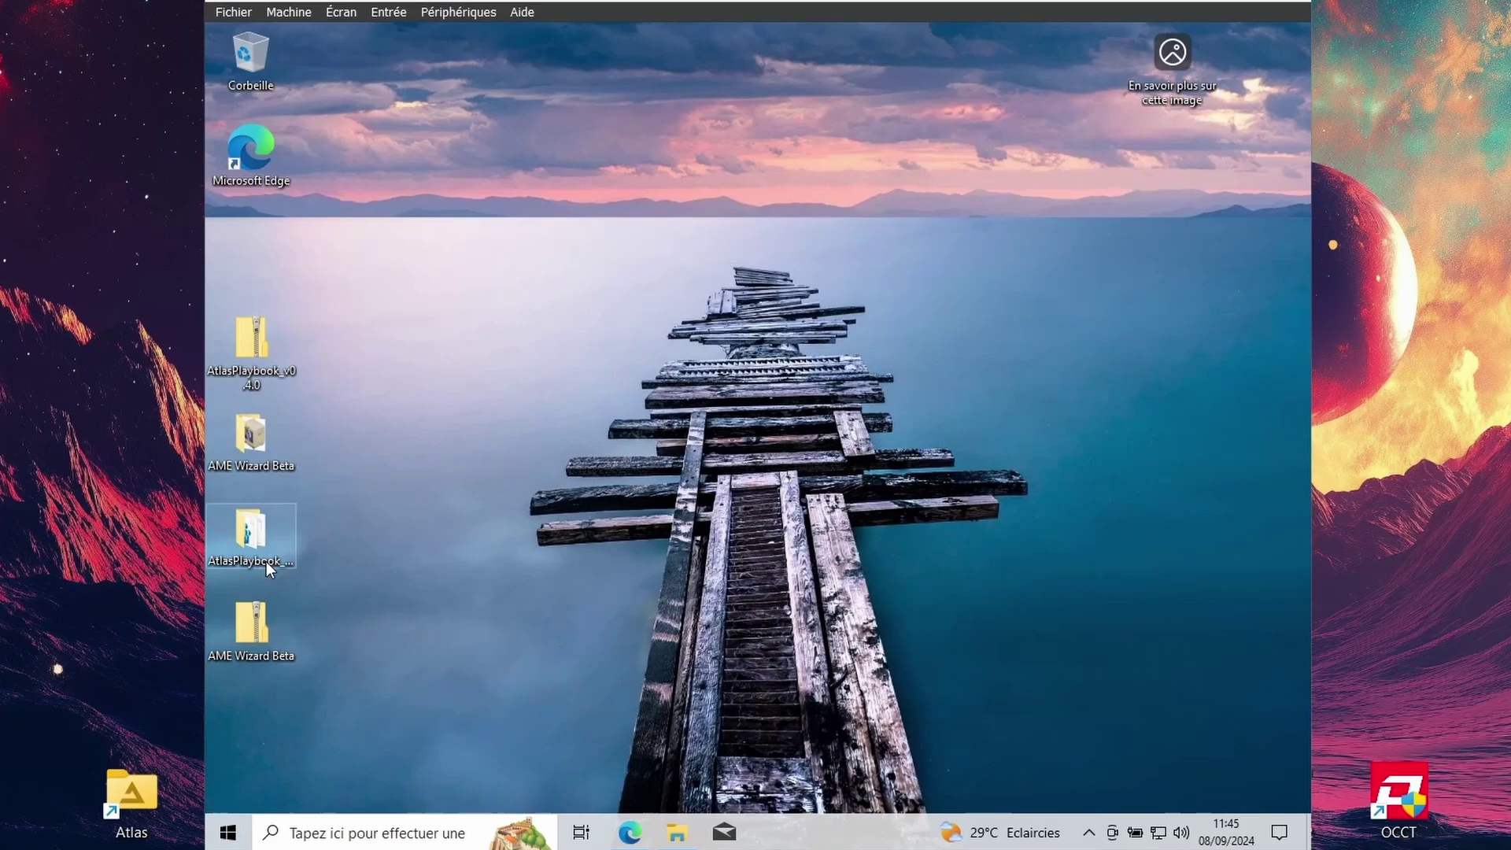
pyautogui.rightClick(254, 619)
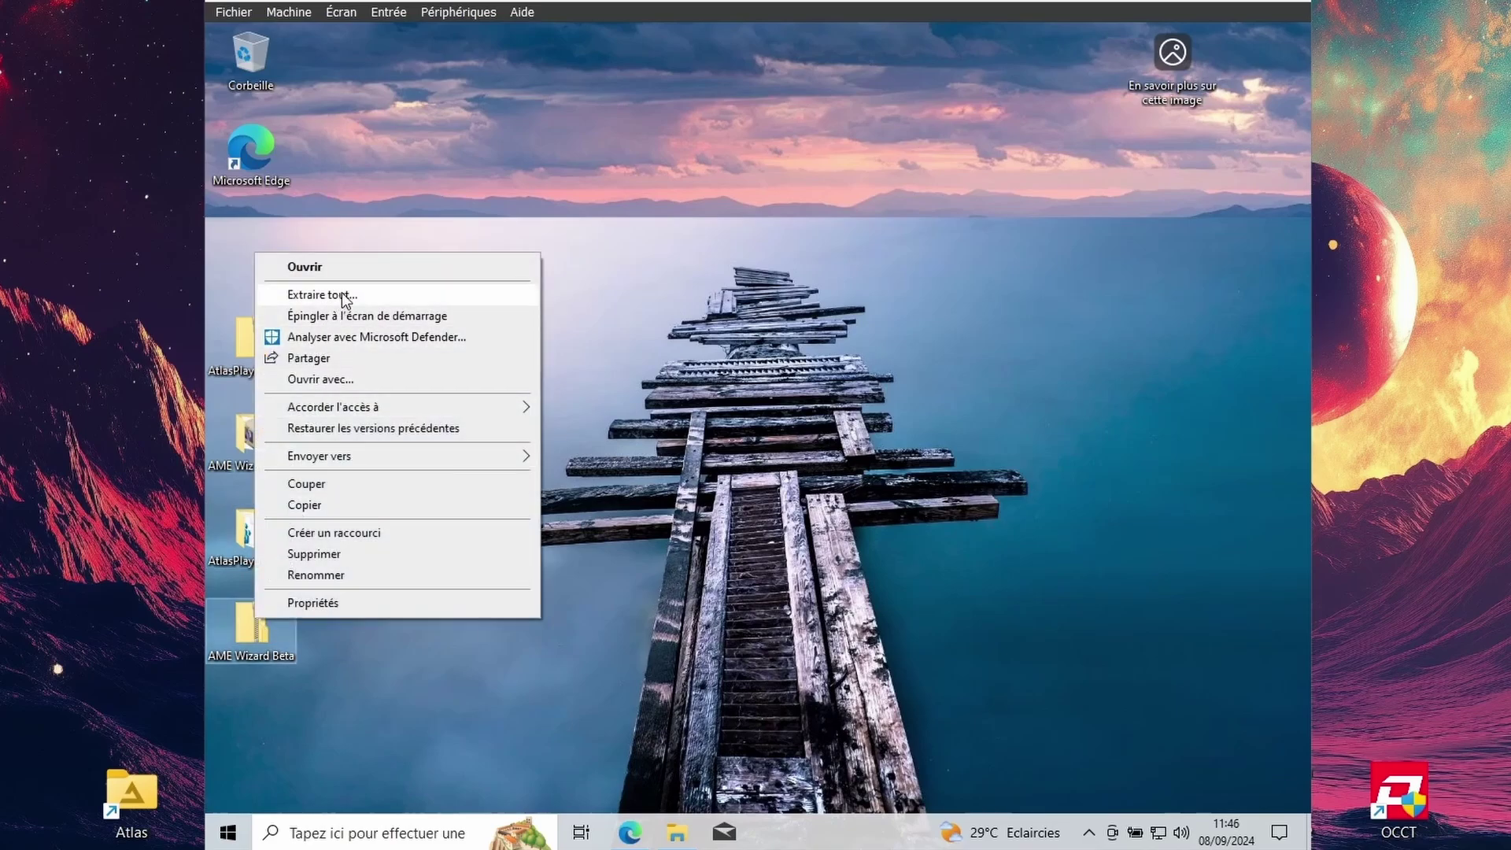
pyautogui.click(662, 365)
# Step: View the contents of the extracted AME Wizard Beta folder and the Atlas download page, and return to the desktop
pyautogui.doubleClick(255, 438)
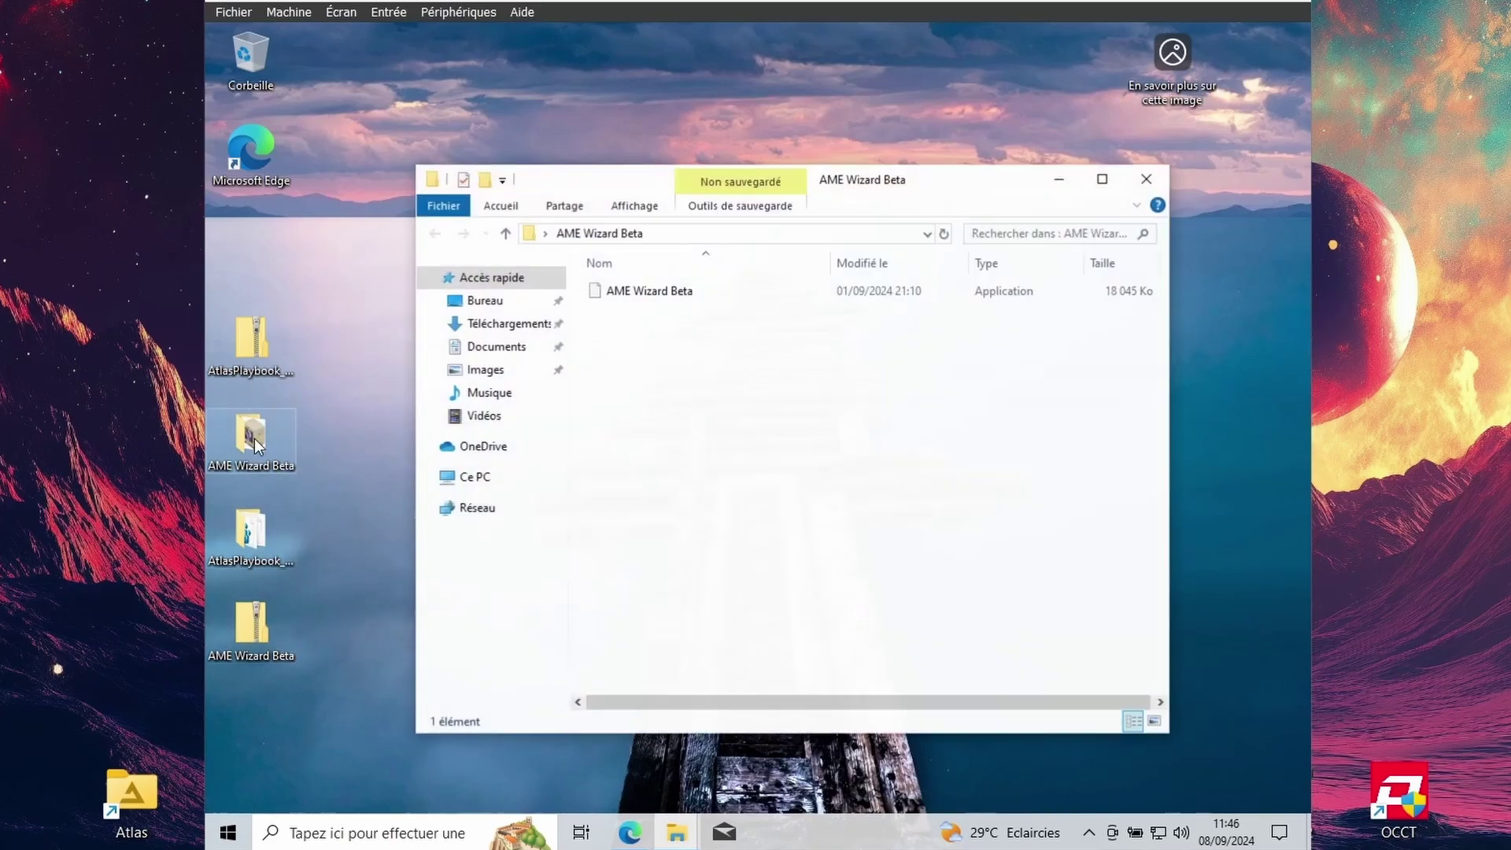
pyautogui.hotkey('alt', 'F4')
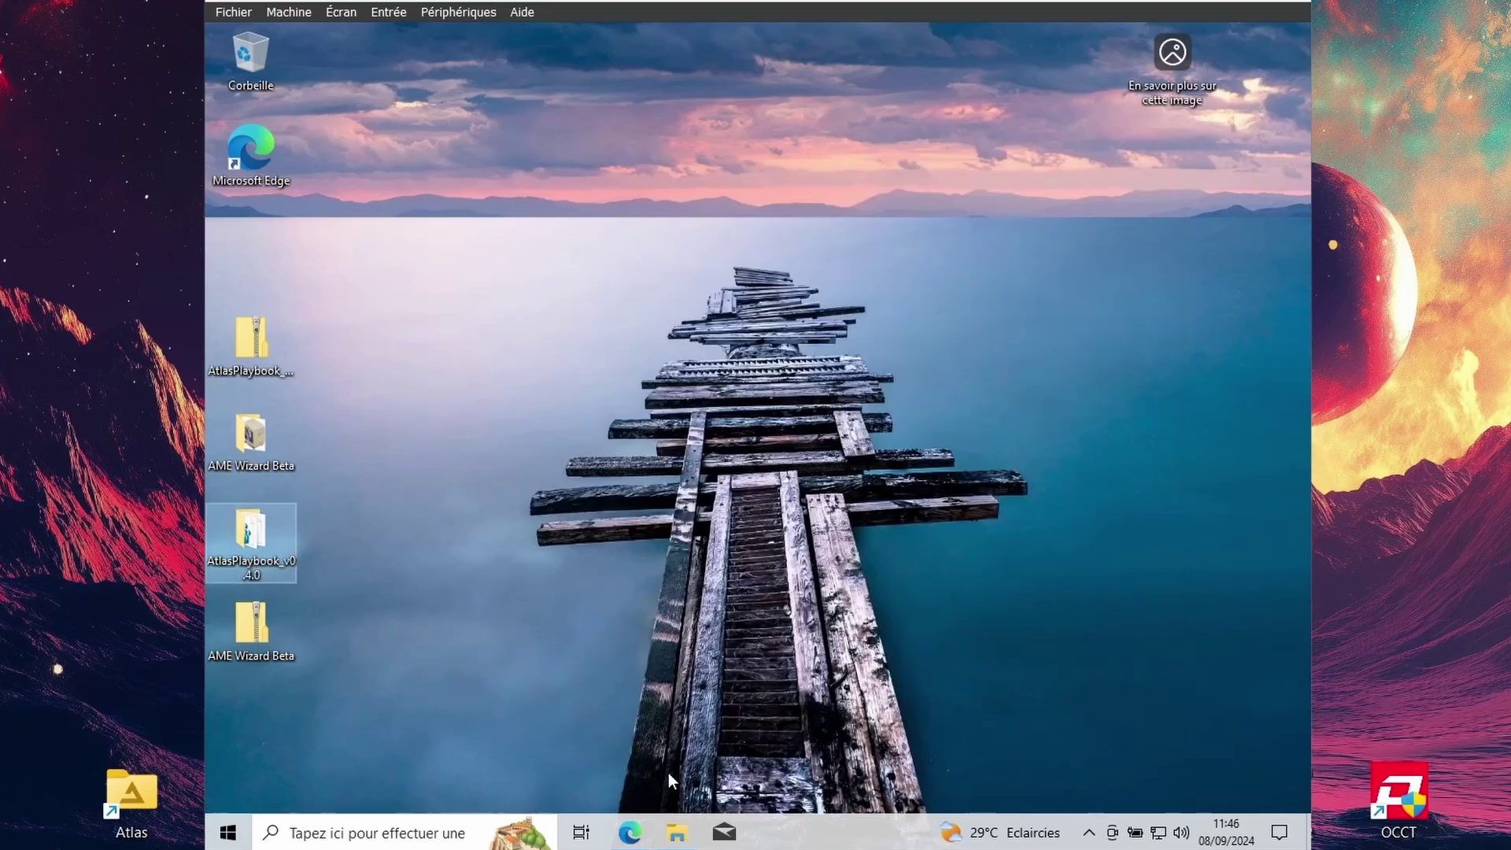
pyautogui.click(624, 832)
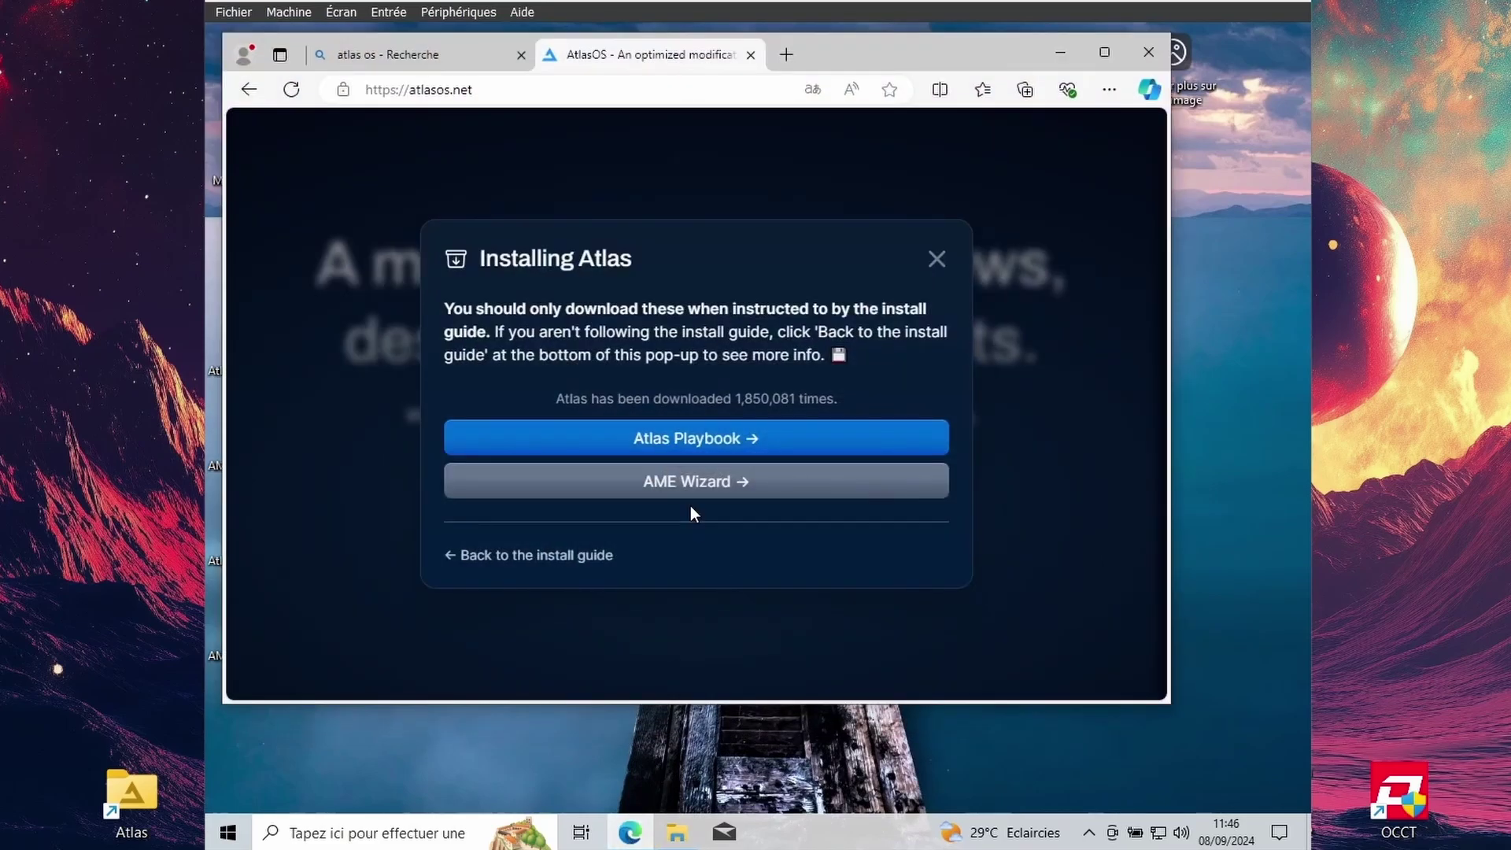
pyautogui.click(1061, 52)
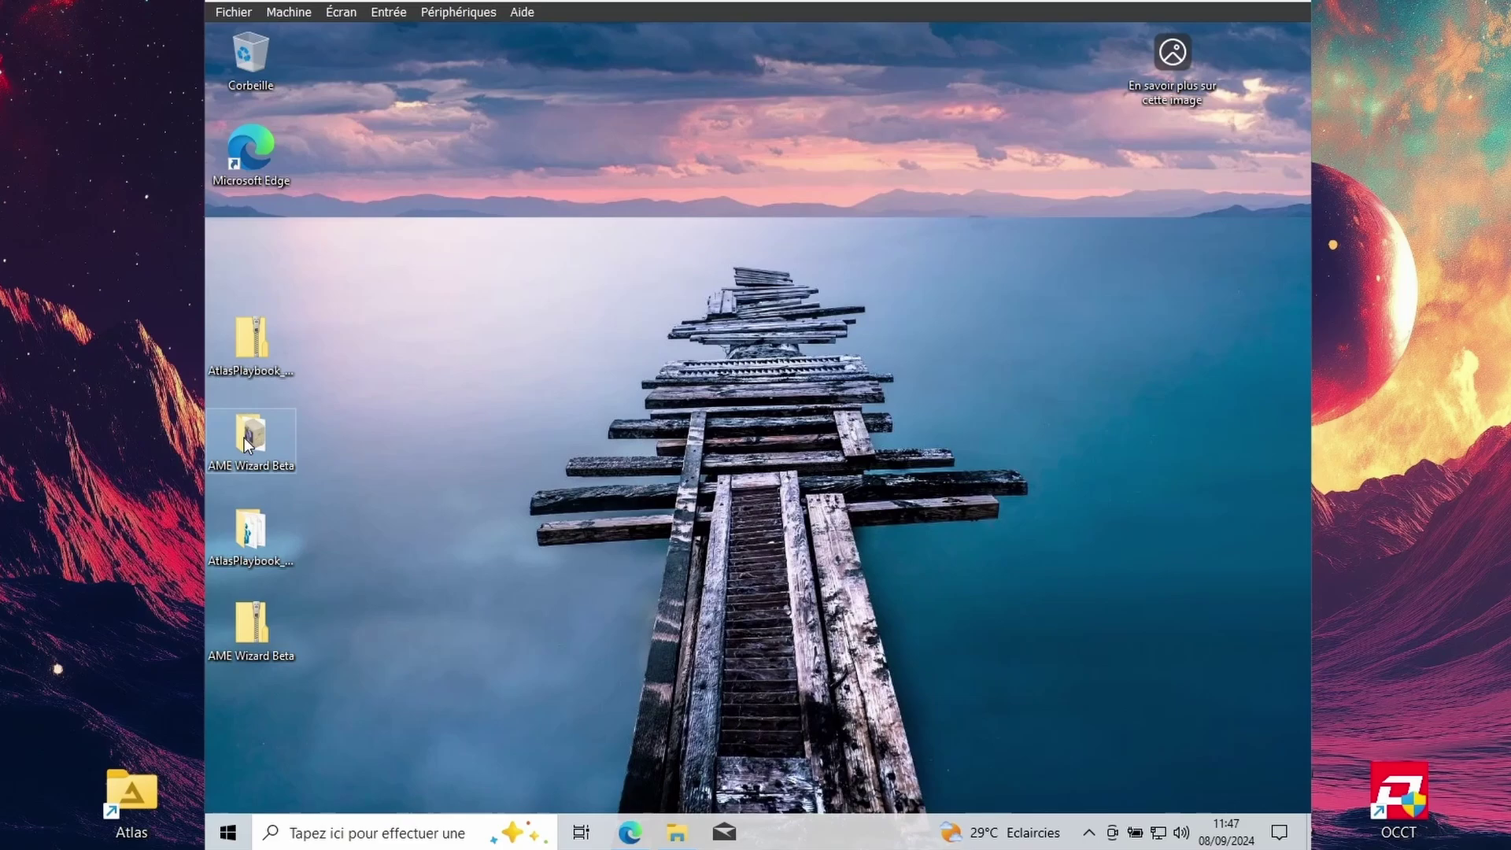
# Step: Run the AME Wizard Beta application from its desktop folder, allowing it through SmartScreen and User Account Control
pyautogui.doubleClick(245, 438)
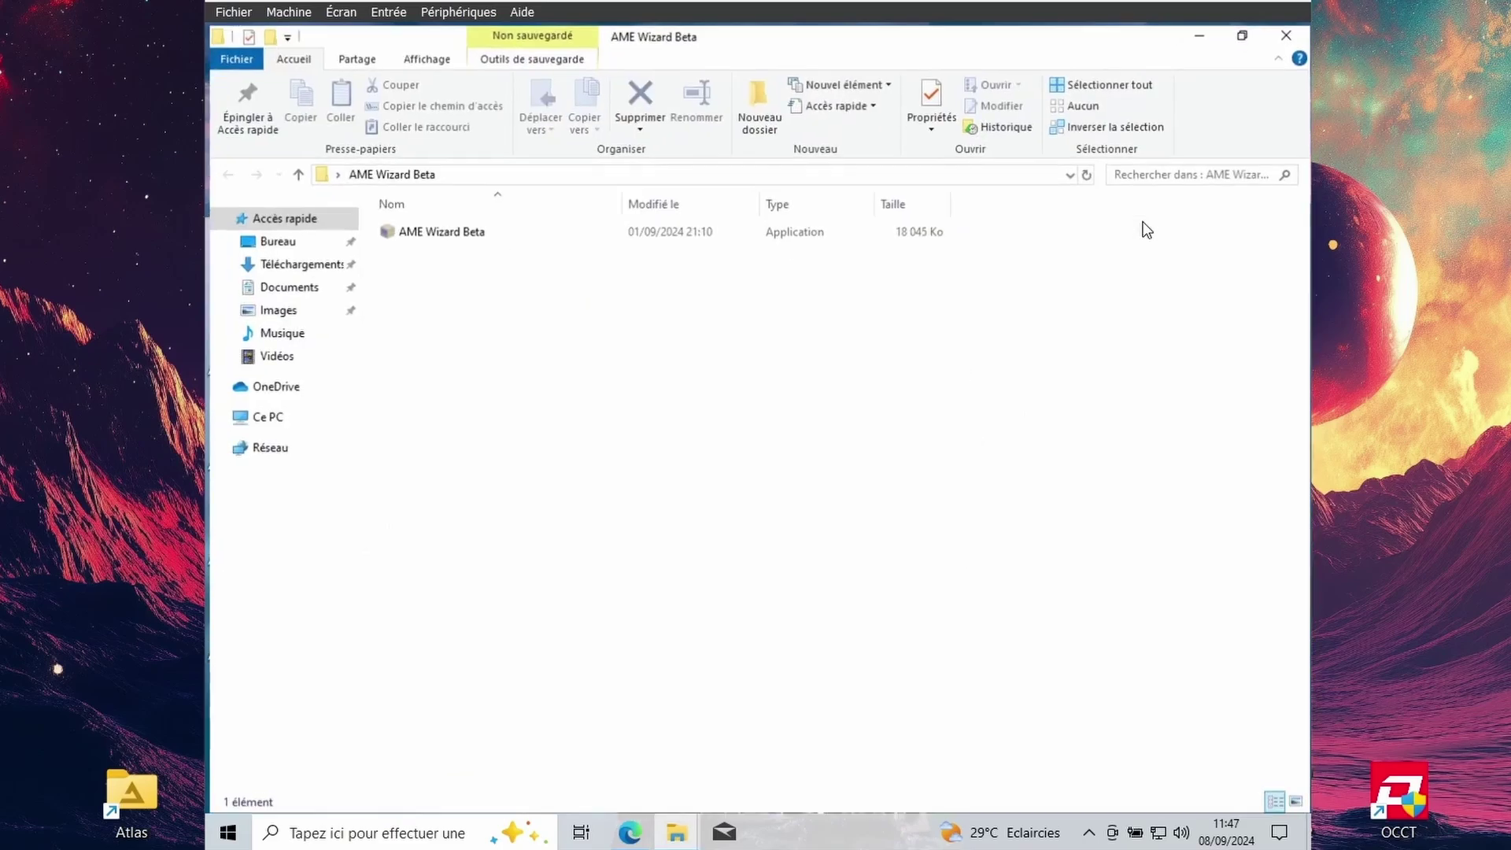
pyautogui.doubleClick(433, 229)
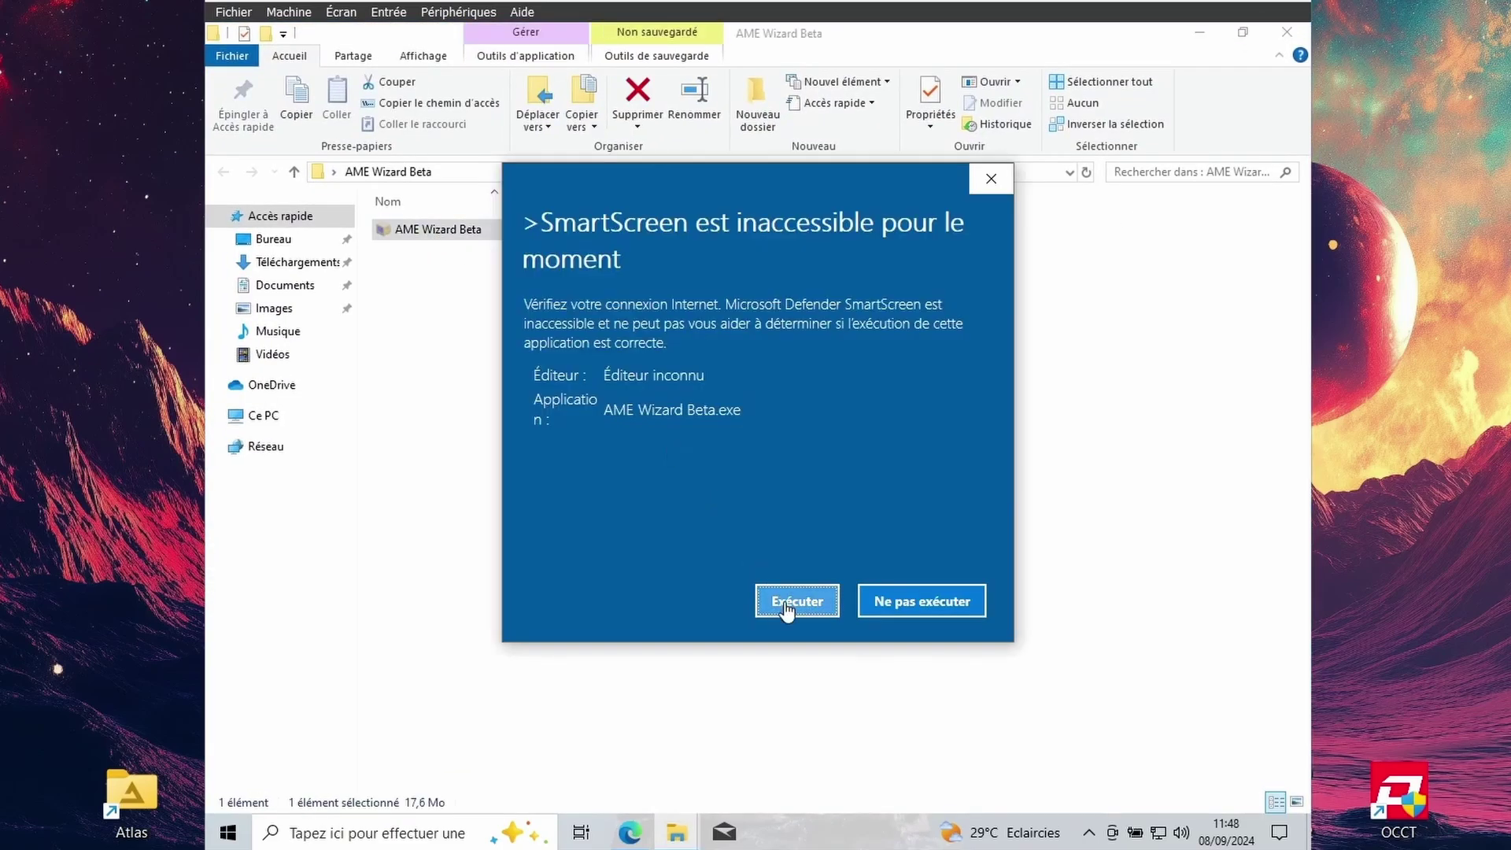
pyautogui.click(787, 603)
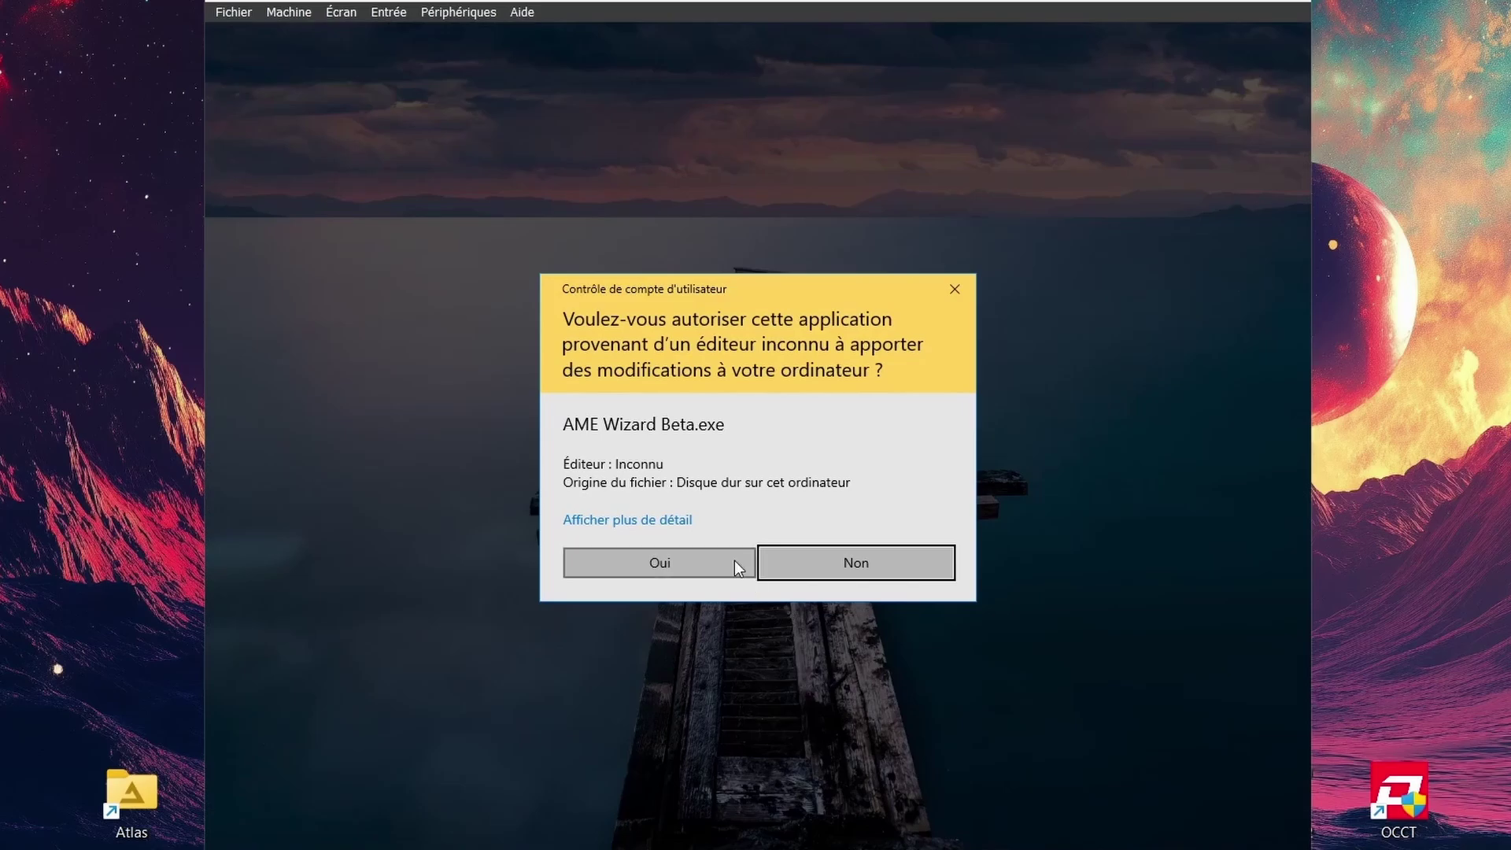
pyautogui.click(686, 566)
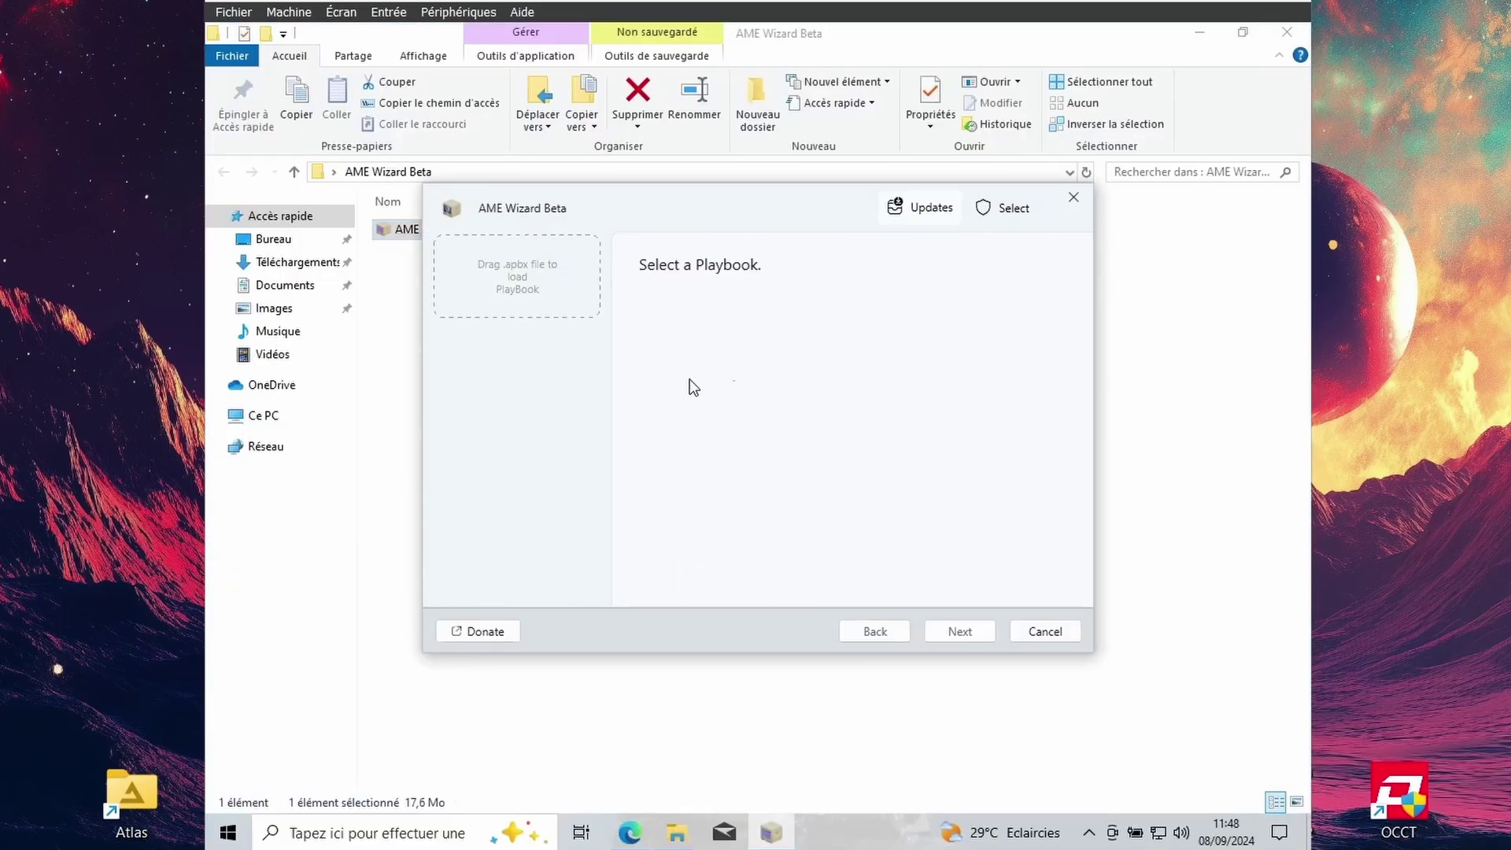
# Step: Load AtlasPlaybook_v0.4.0.apbx into AME Wizard from the AtlasPlaybook_v0.4.0 folder on the desktop
pyautogui.click(521, 280)
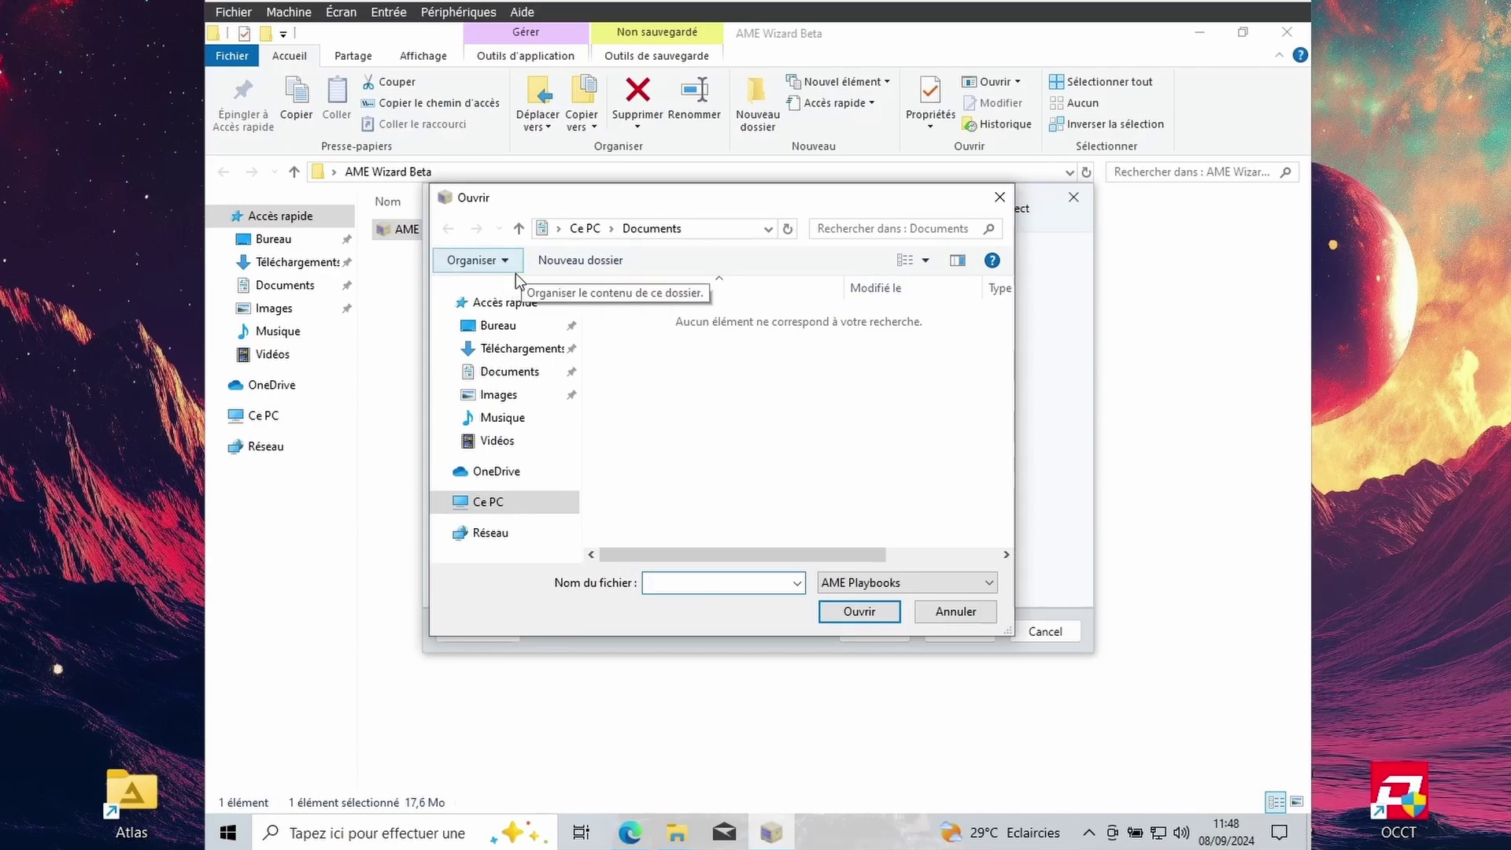
pyautogui.click(499, 326)
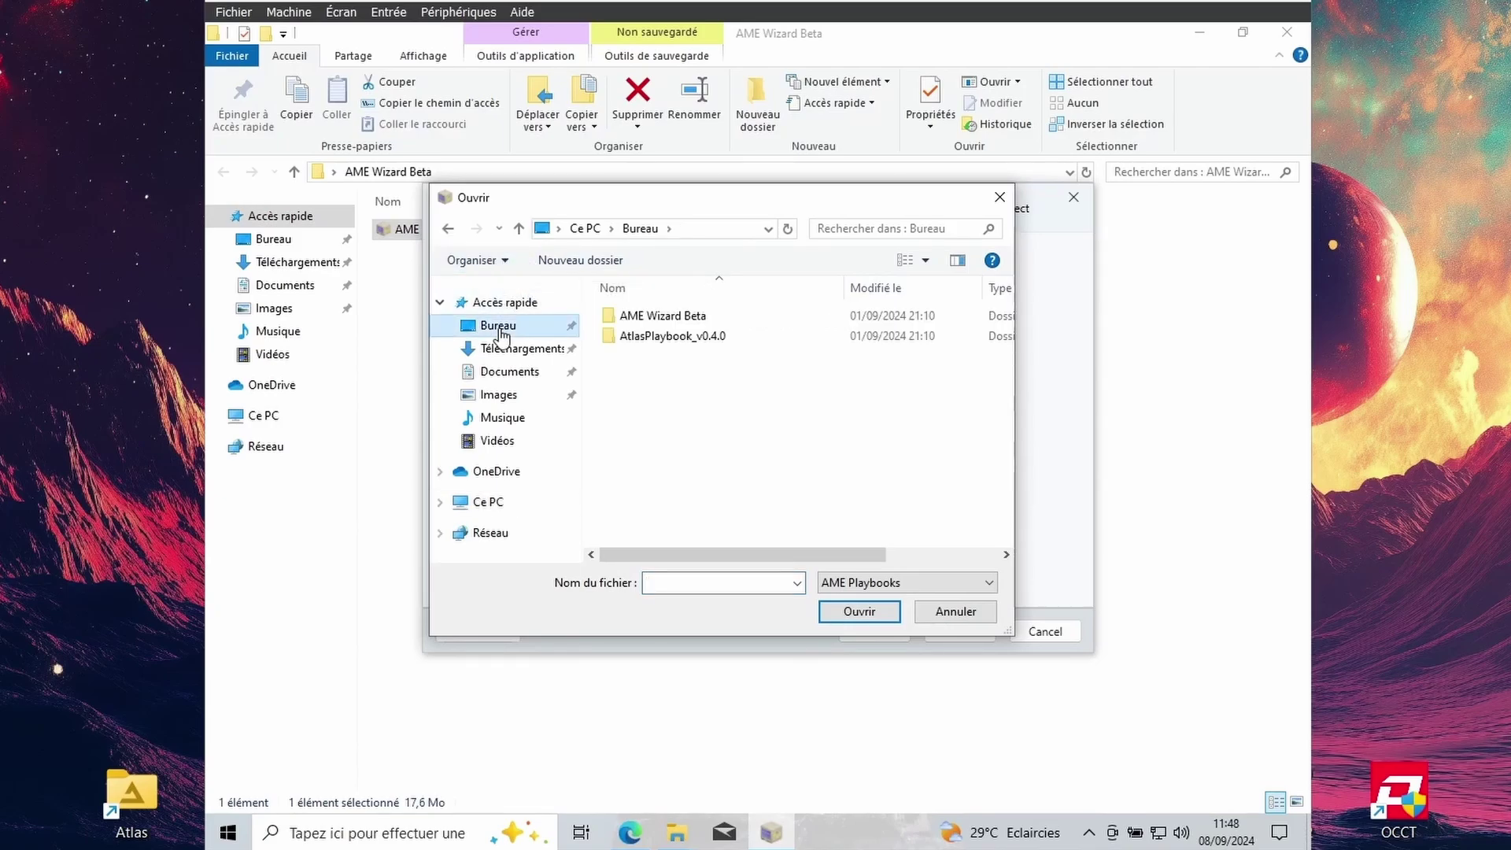
pyautogui.doubleClick(670, 339)
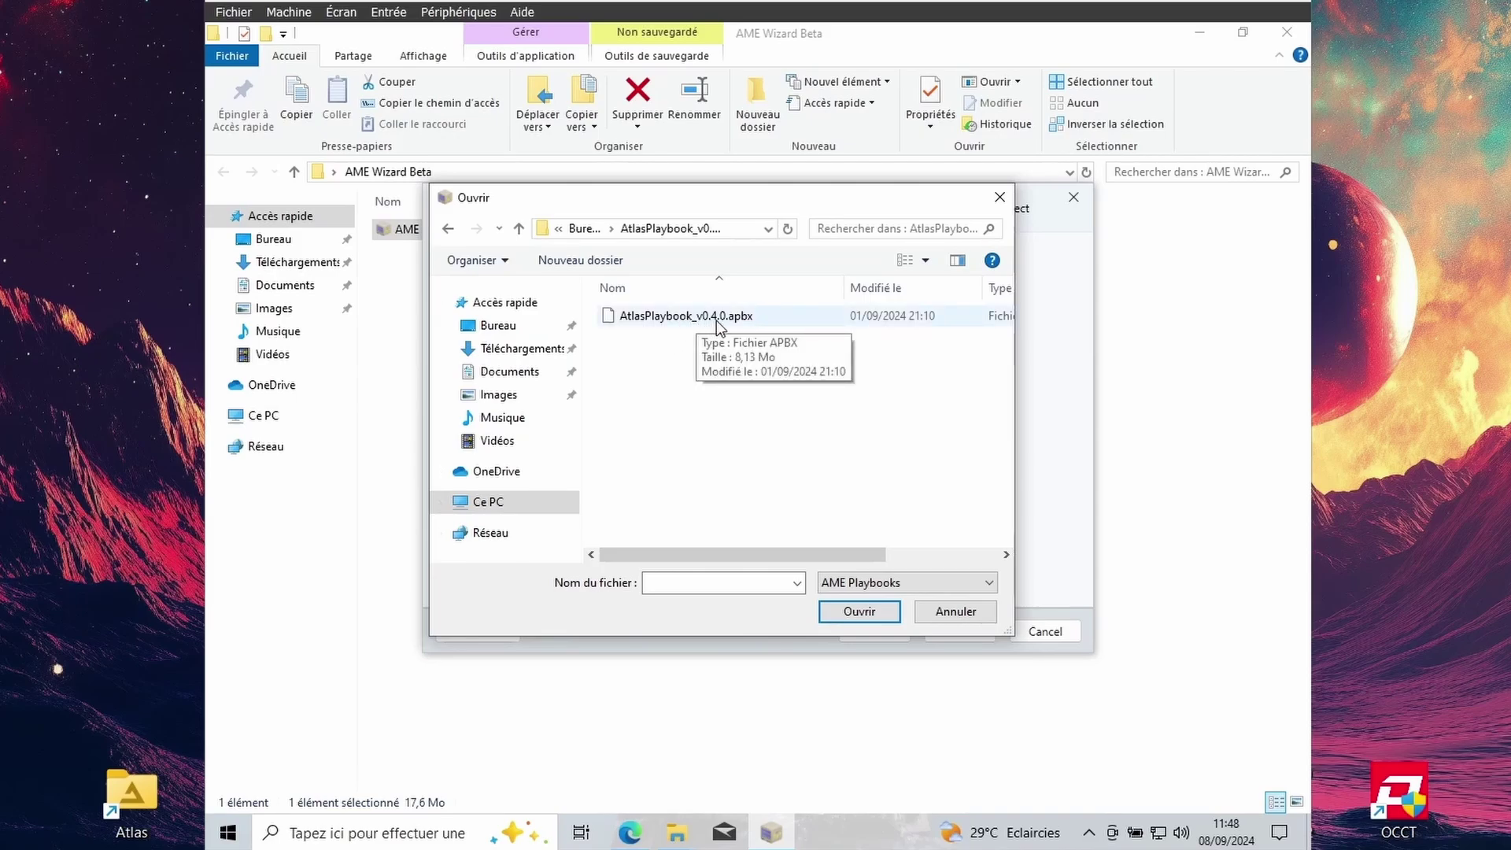
pyautogui.doubleClick(740, 317)
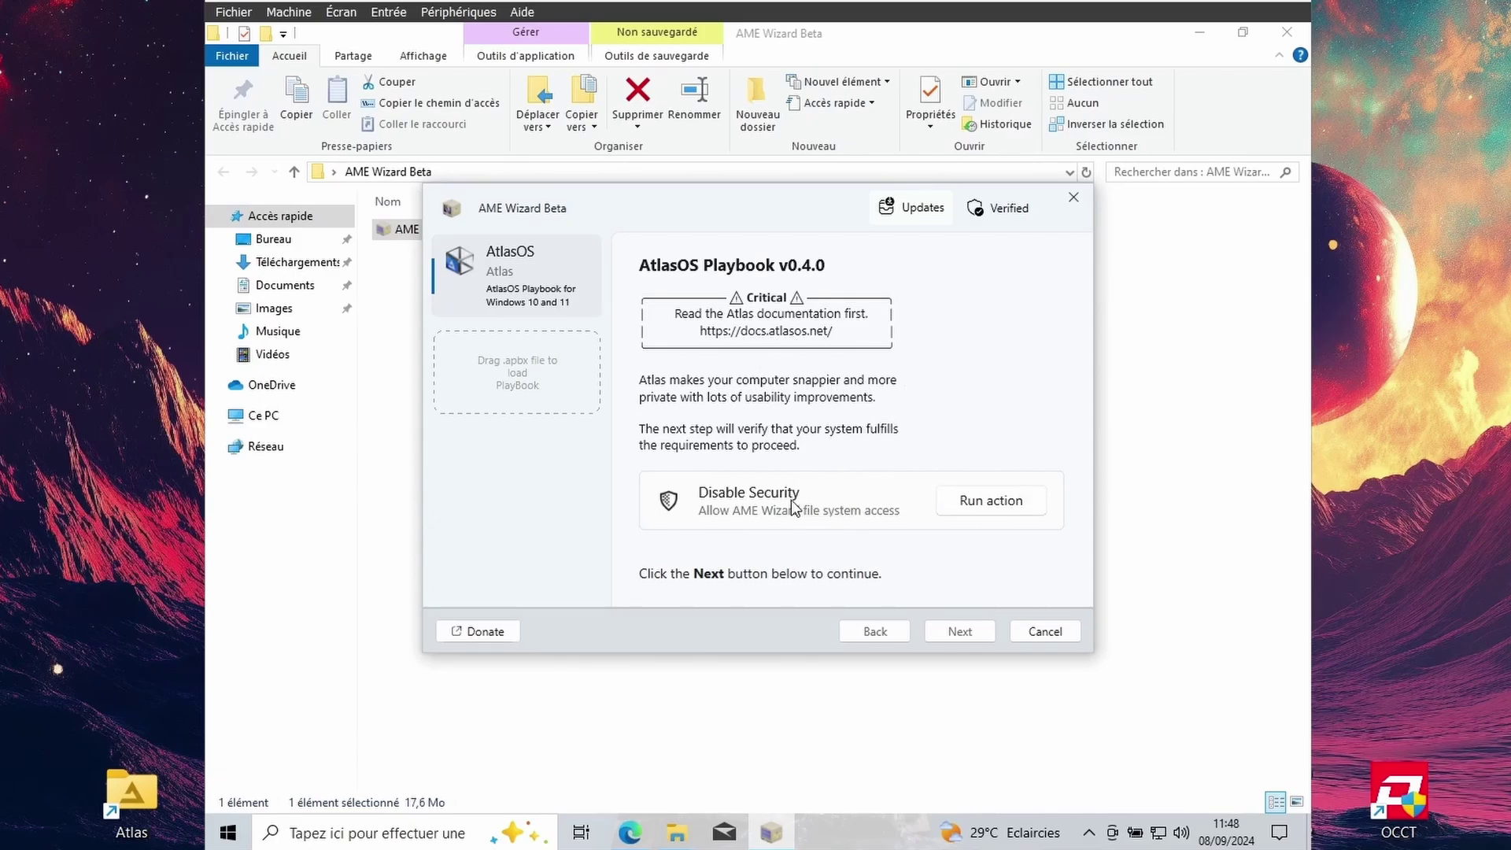
# Step: Disable Windows Security for the playbook by turning off real-time protection, cloud protection, automatic sample submission and tamper protection, and return to AME Wizard
pyautogui.click(991, 505)
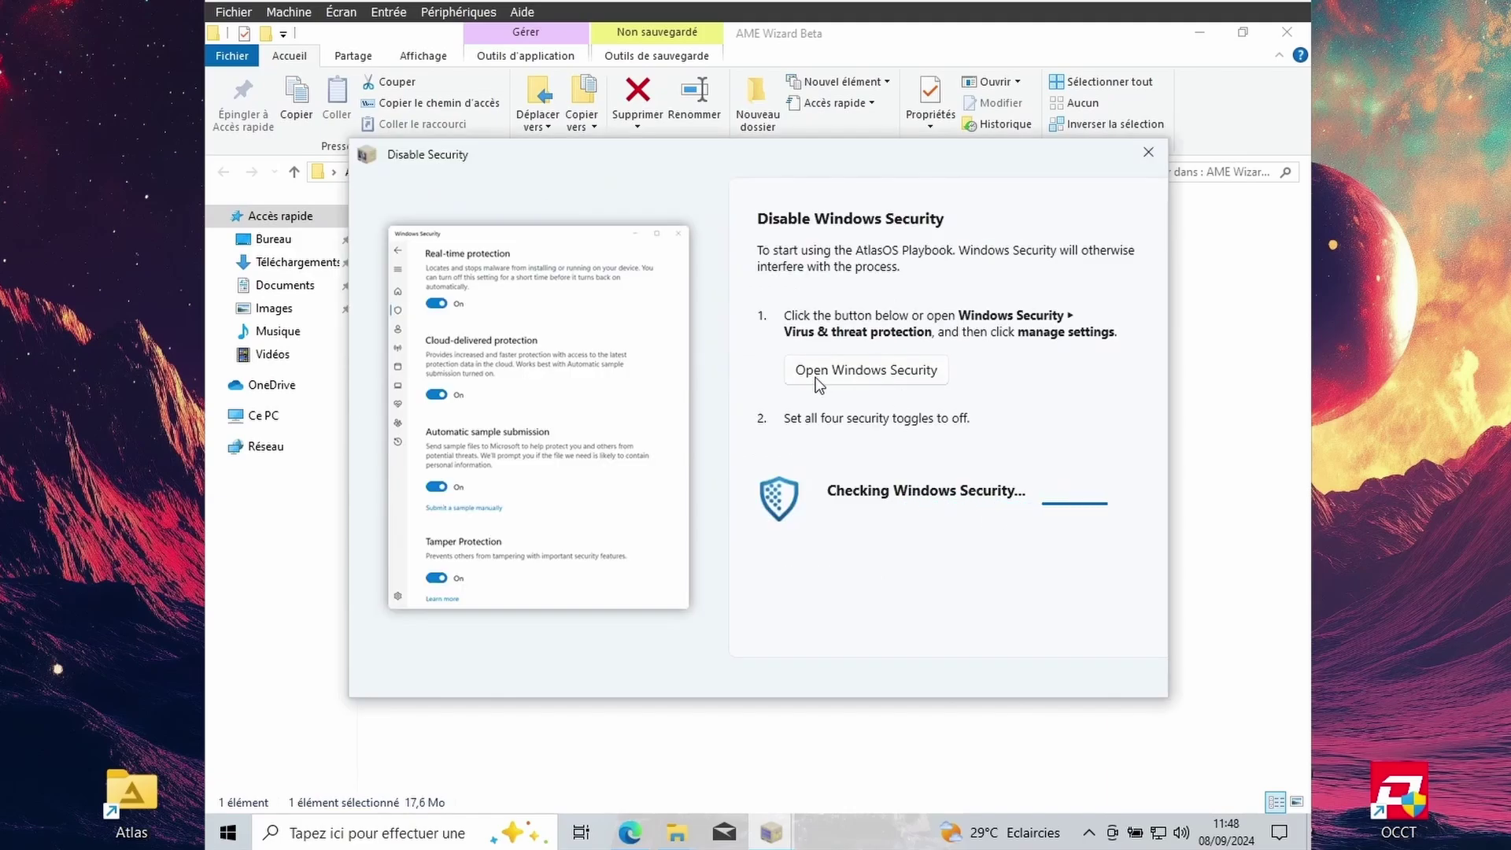
pyautogui.click(861, 370)
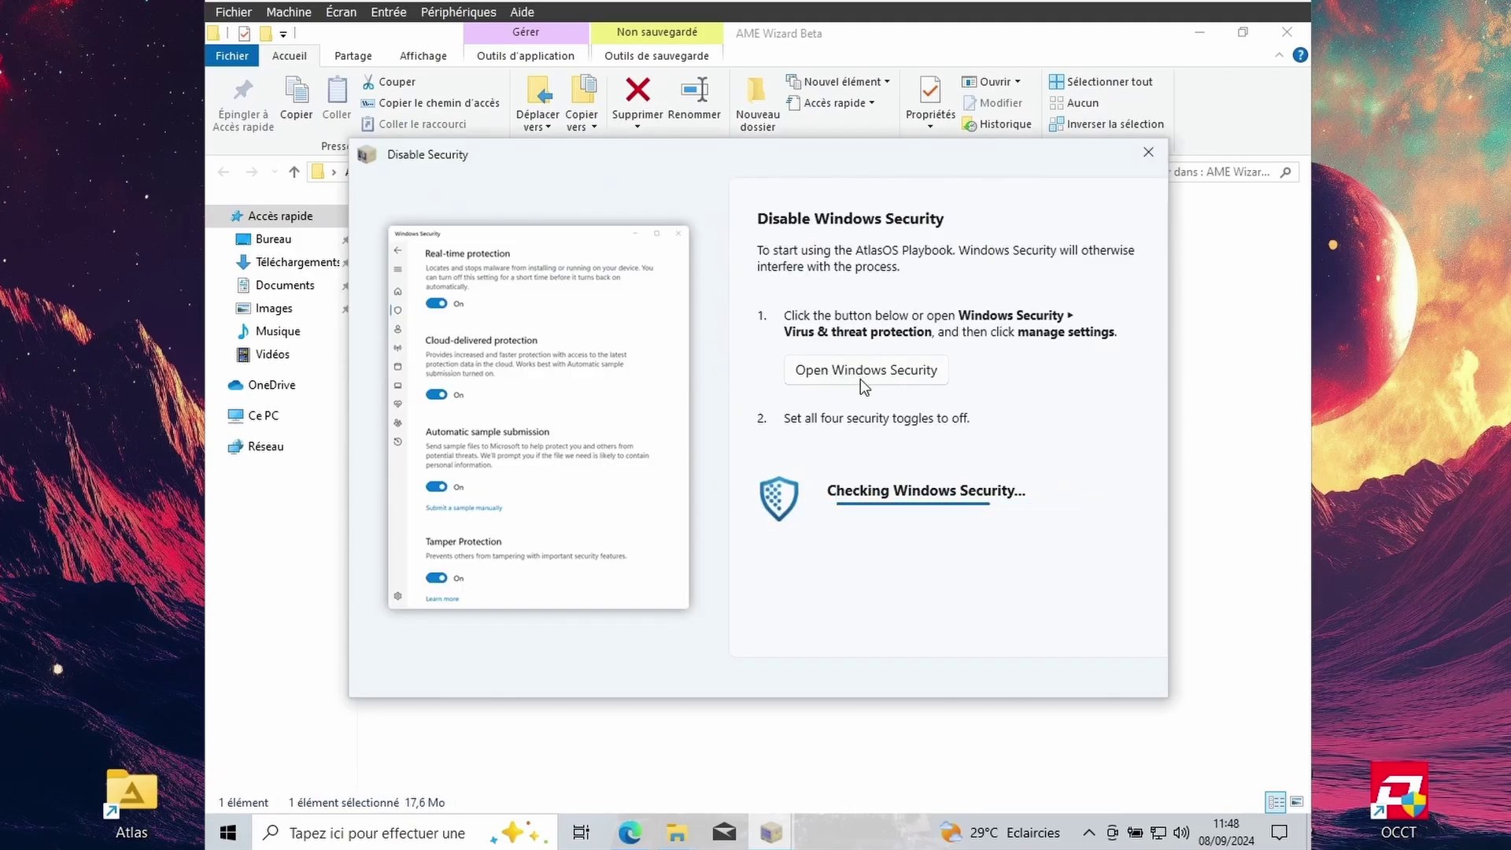
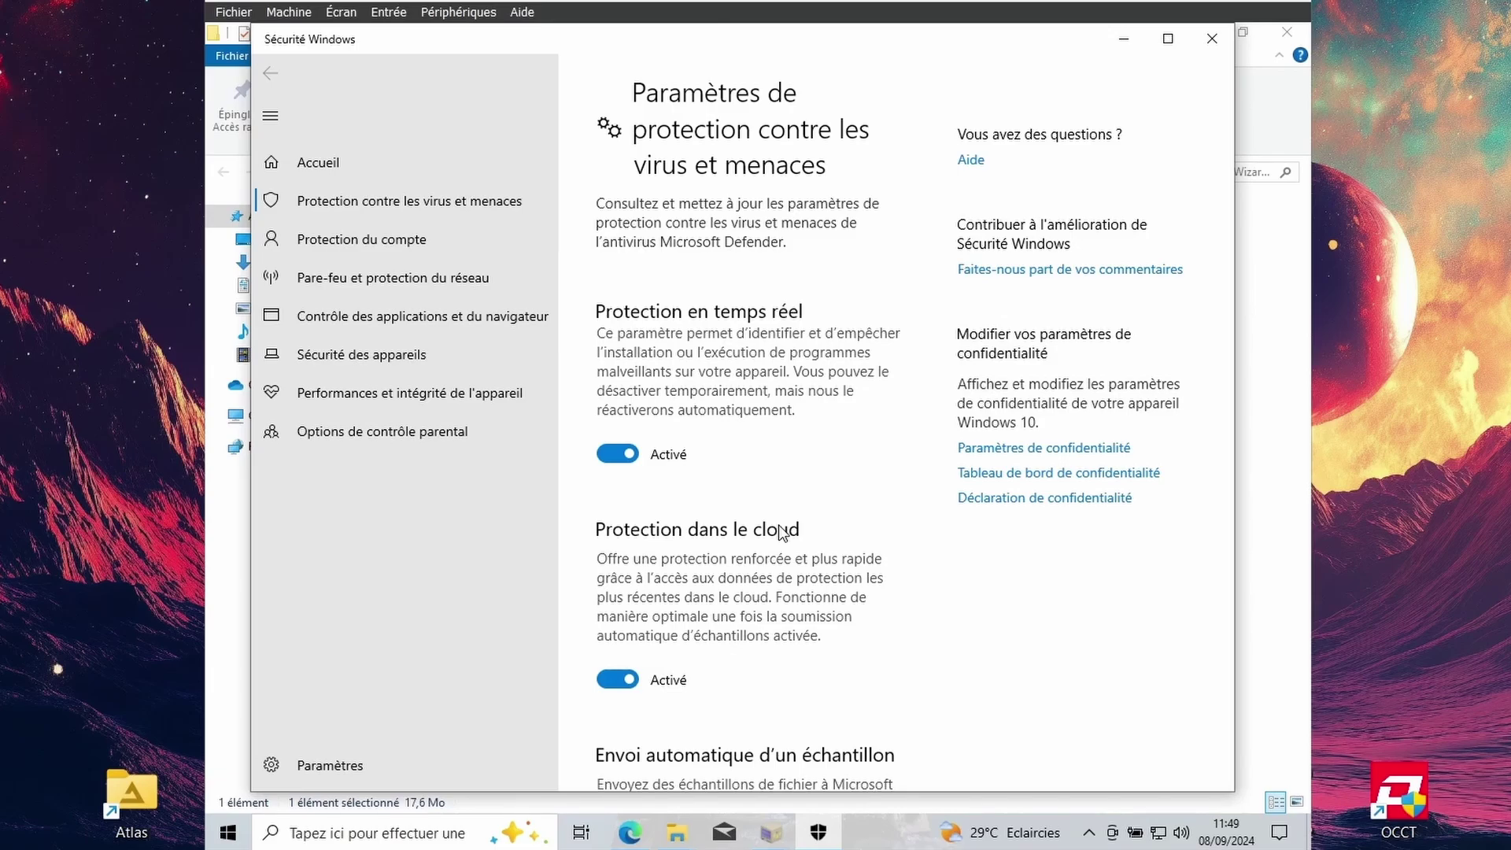
pyautogui.click(607, 452)
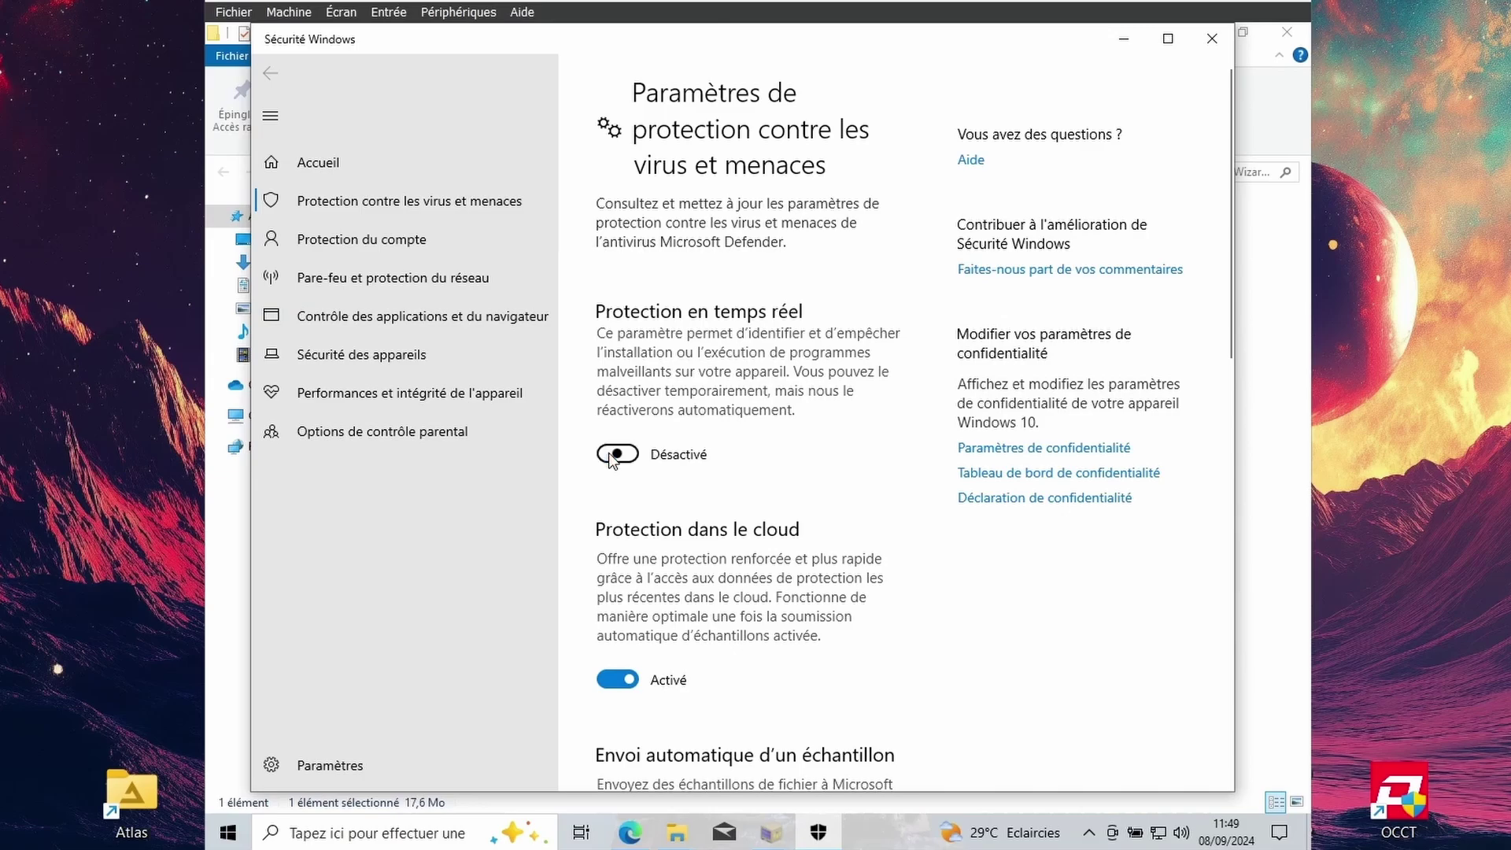
pyautogui.click(658, 546)
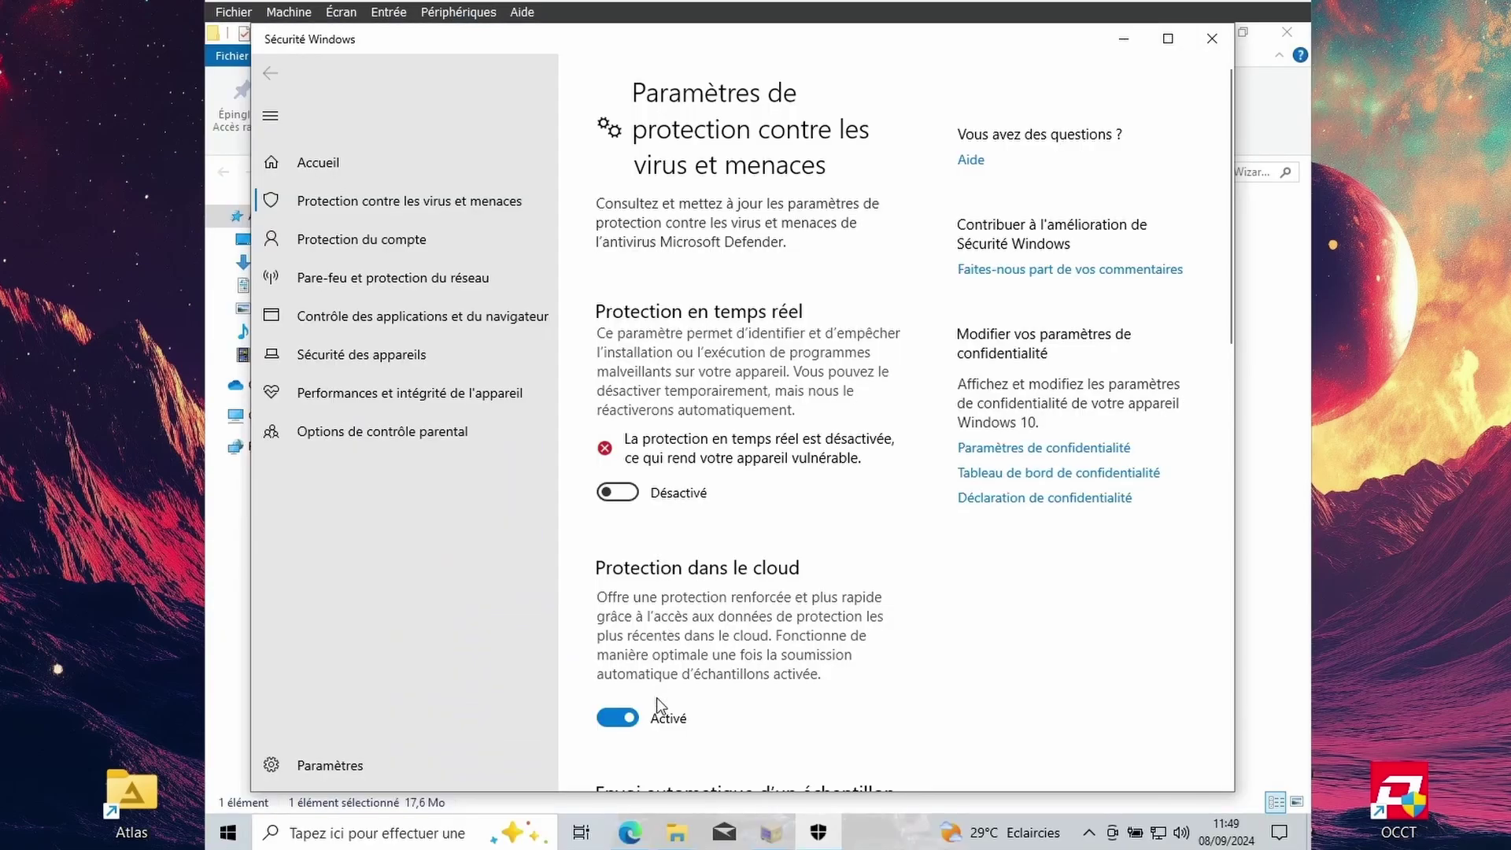
pyautogui.click(617, 719)
pyautogui.scroll(-8, 651, 663)
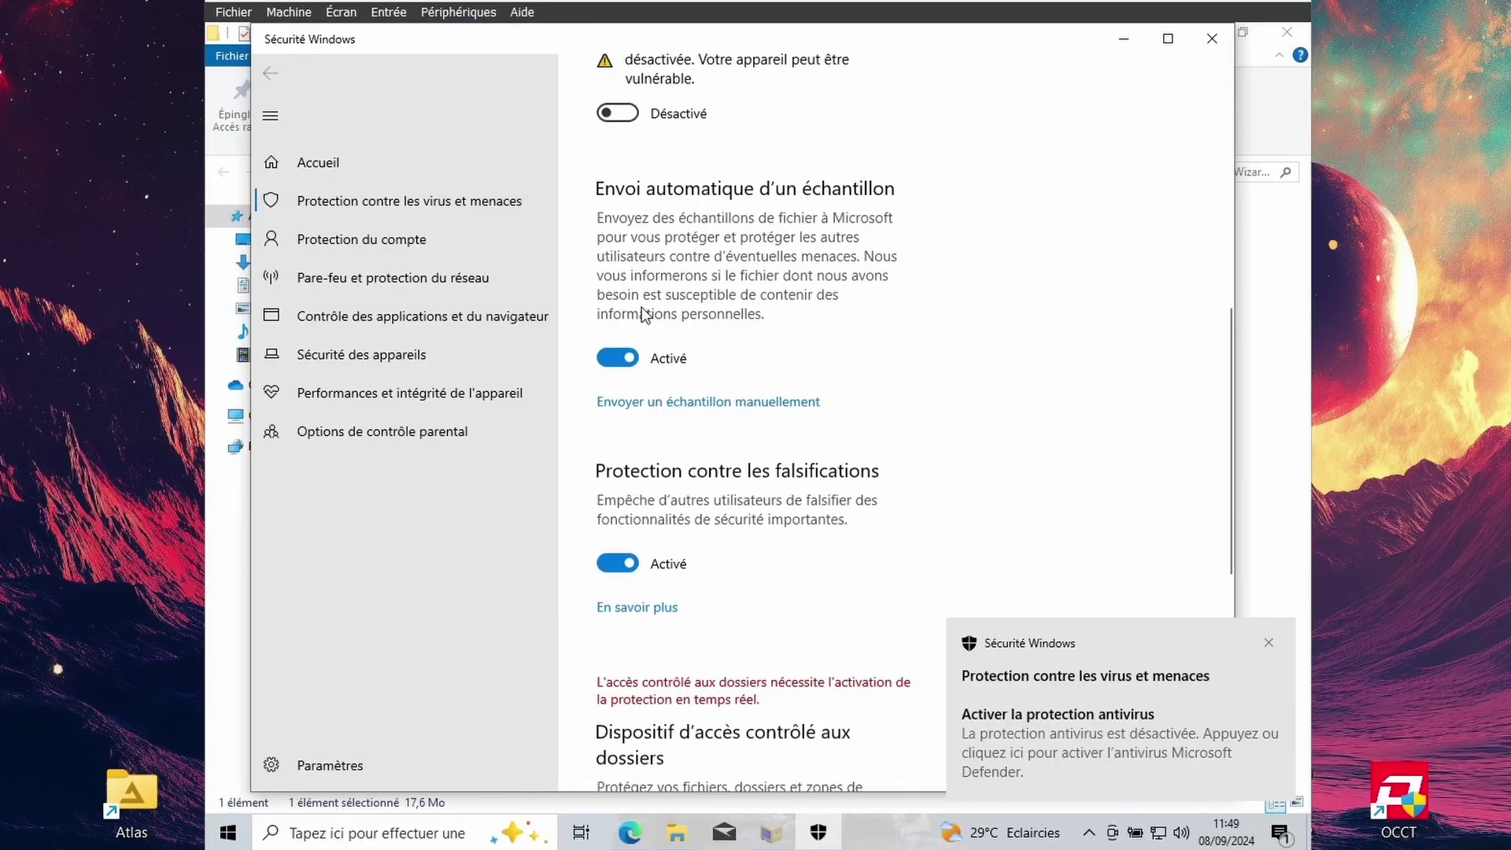
pyautogui.click(618, 355)
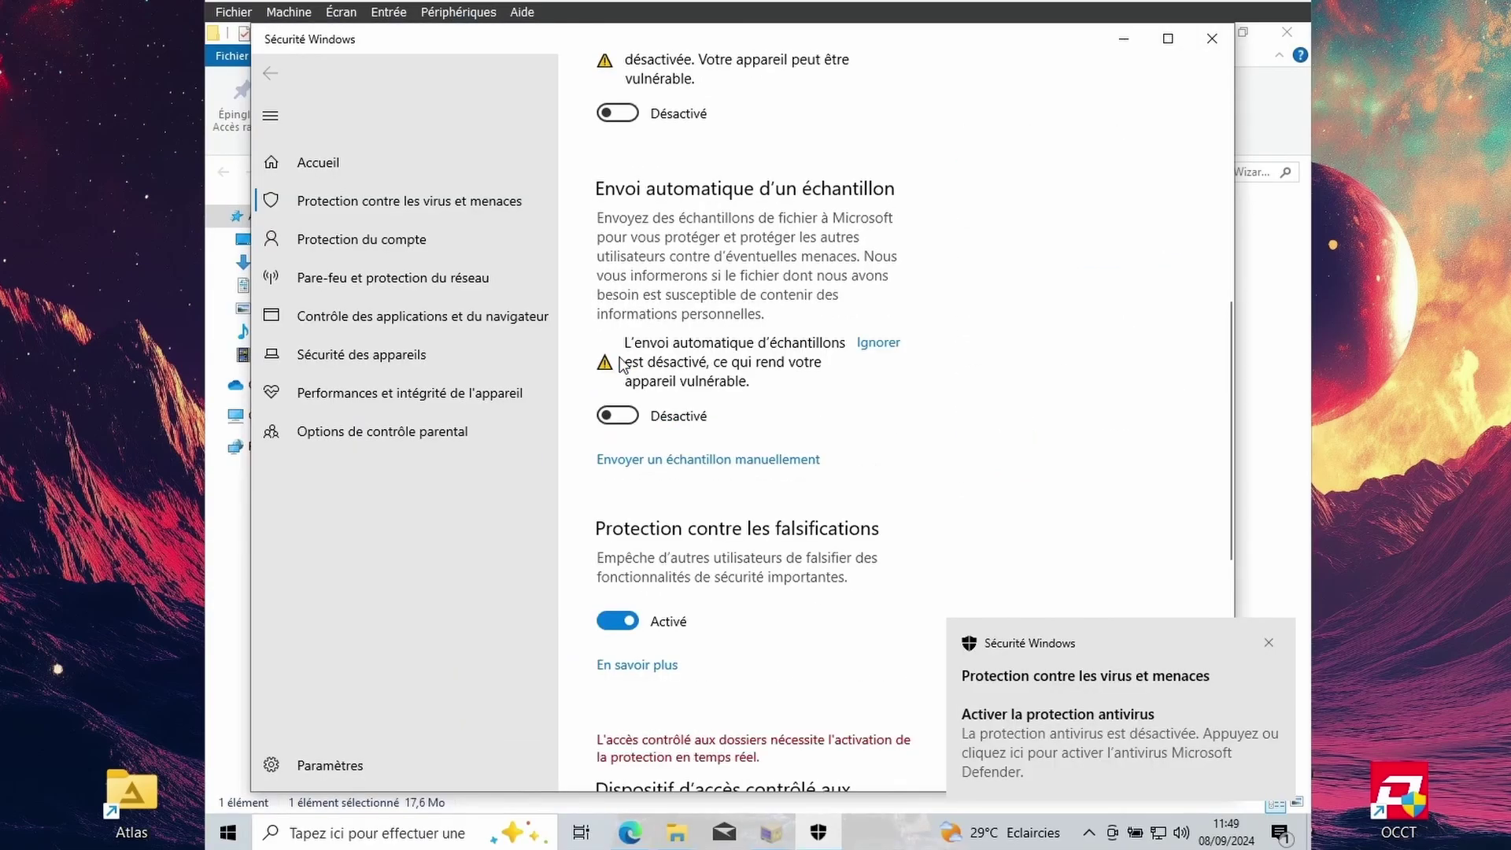
pyautogui.click(607, 615)
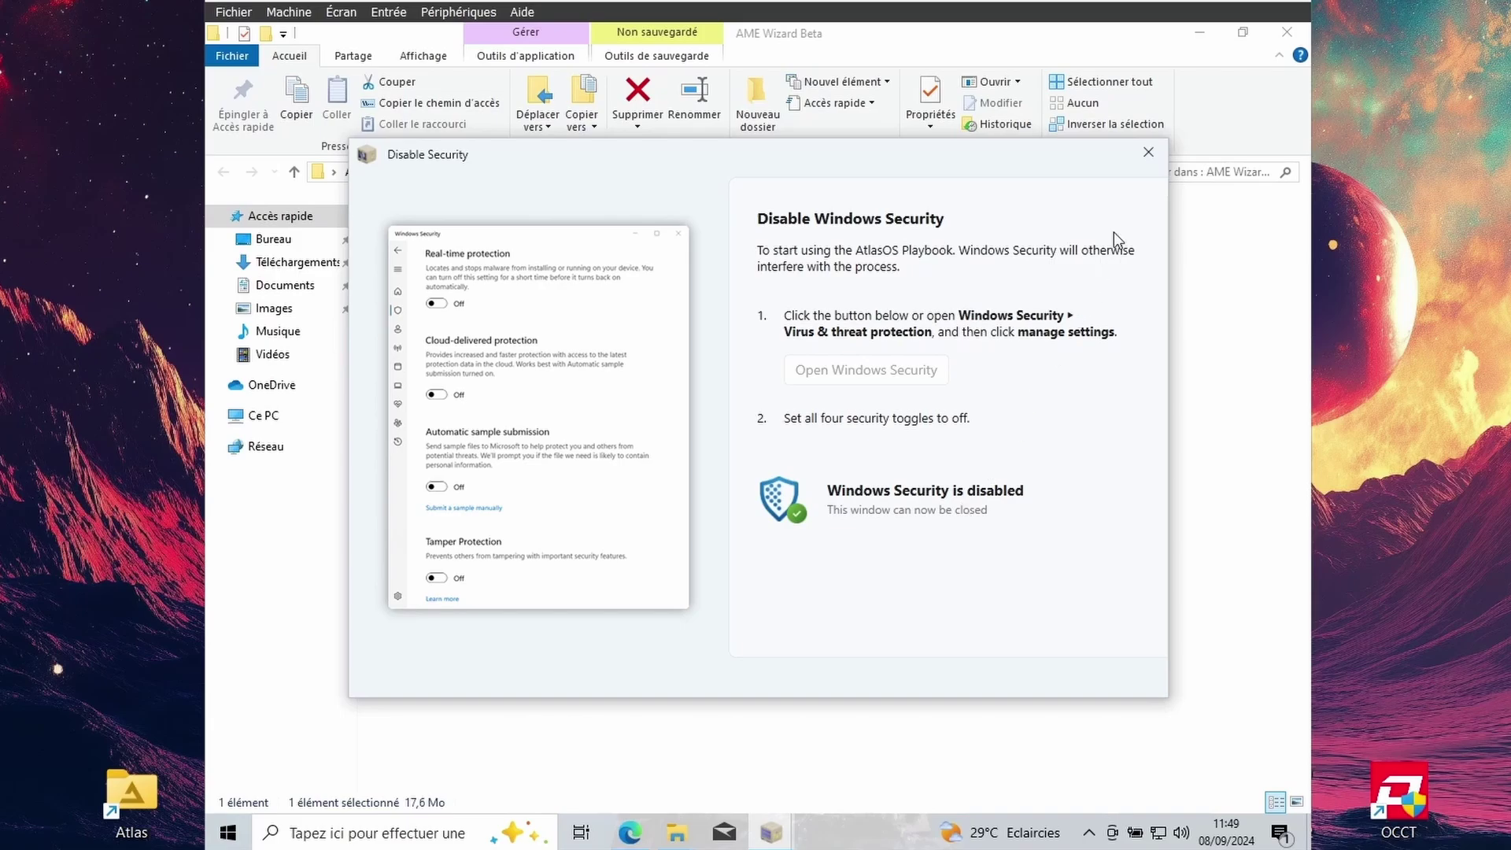
pyautogui.click(1148, 153)
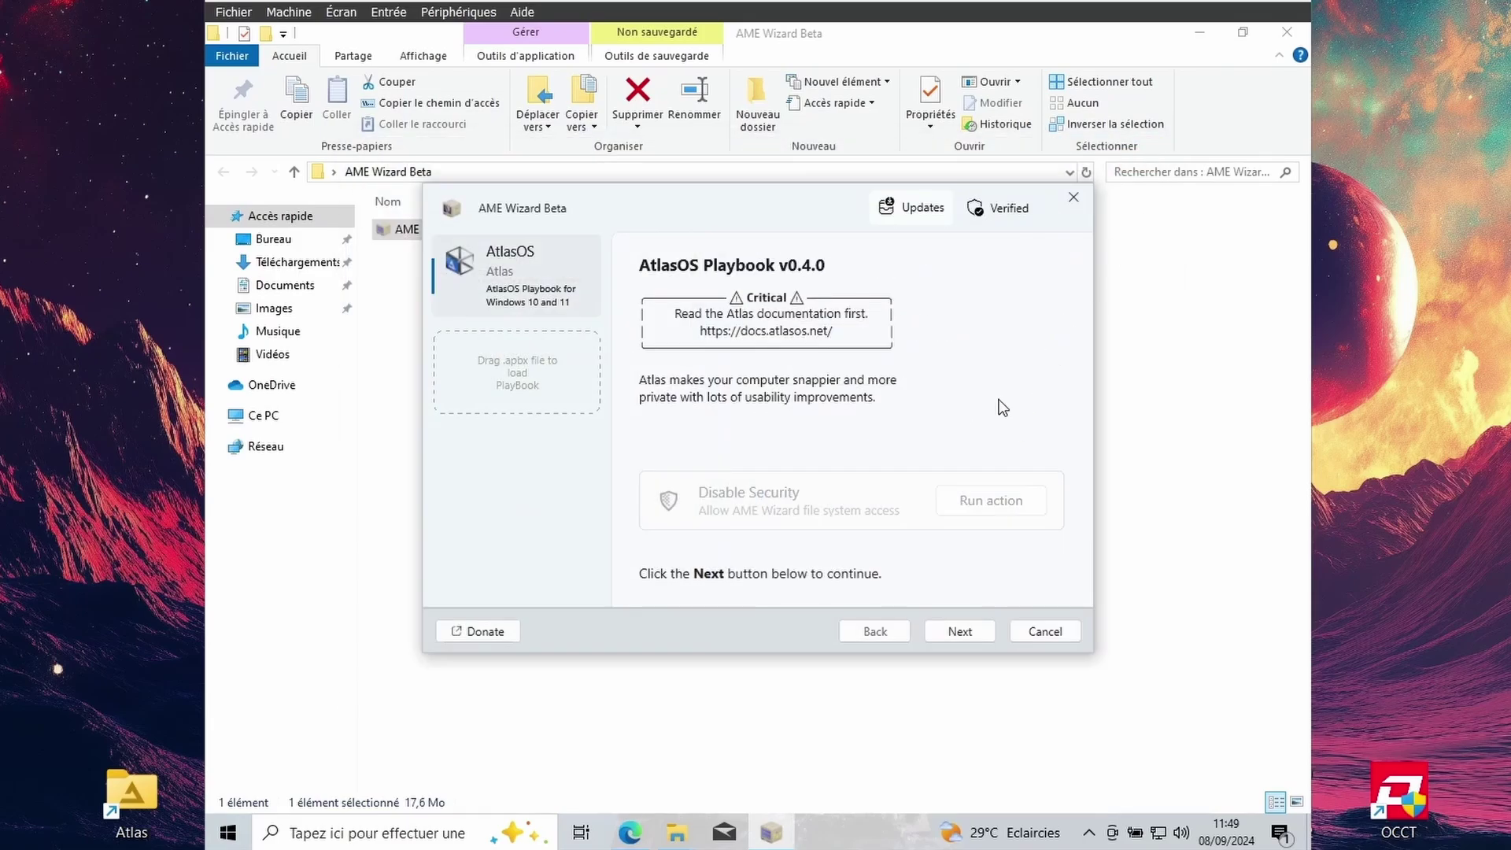
# Step: Run the playbook's Windows requirements check and agree to the AME Wizard license agreement
pyautogui.click(955, 633)
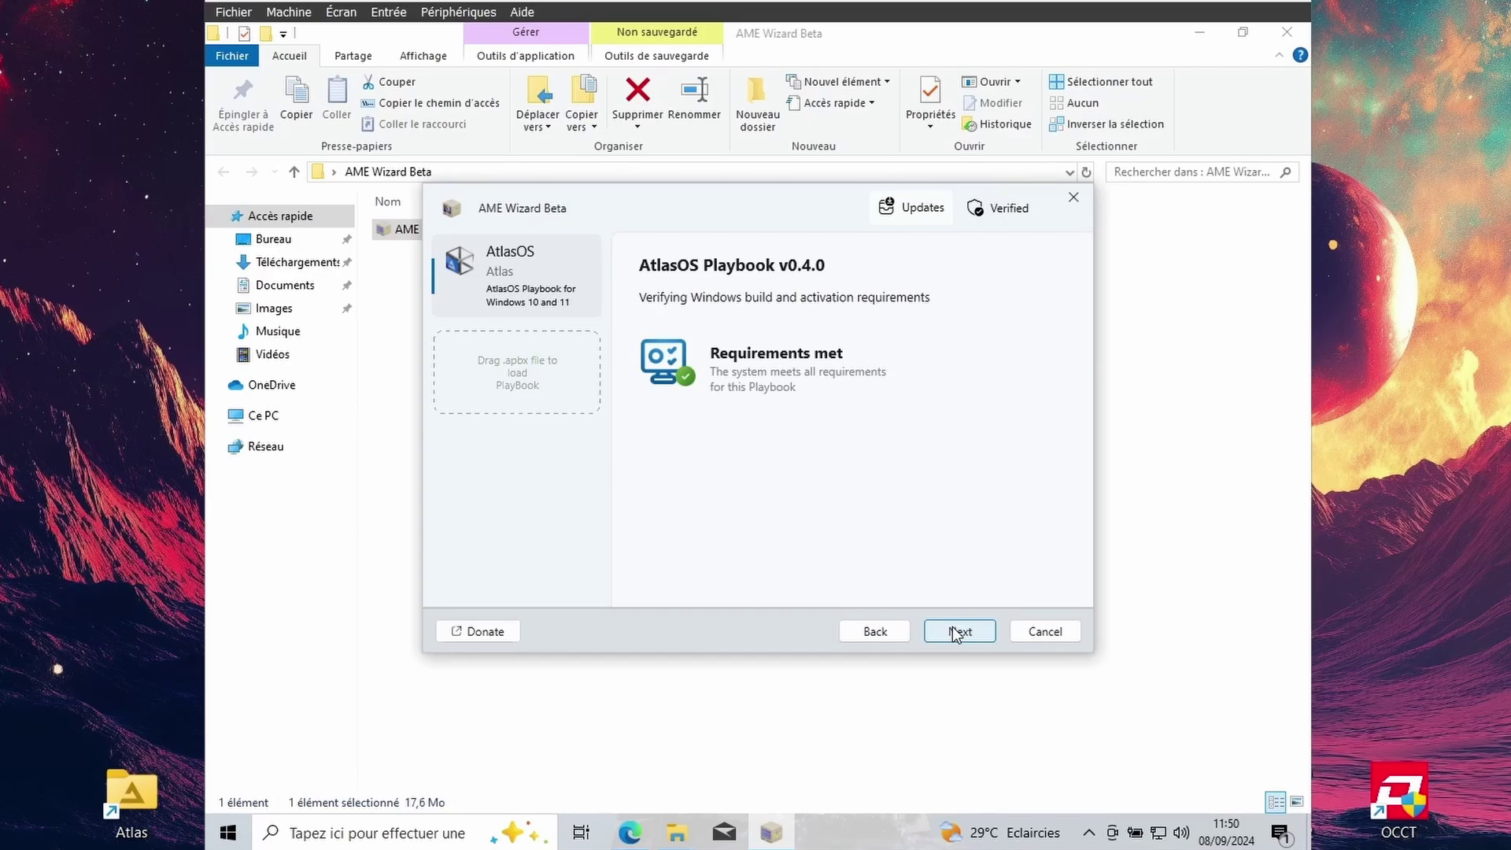
pyautogui.click(955, 634)
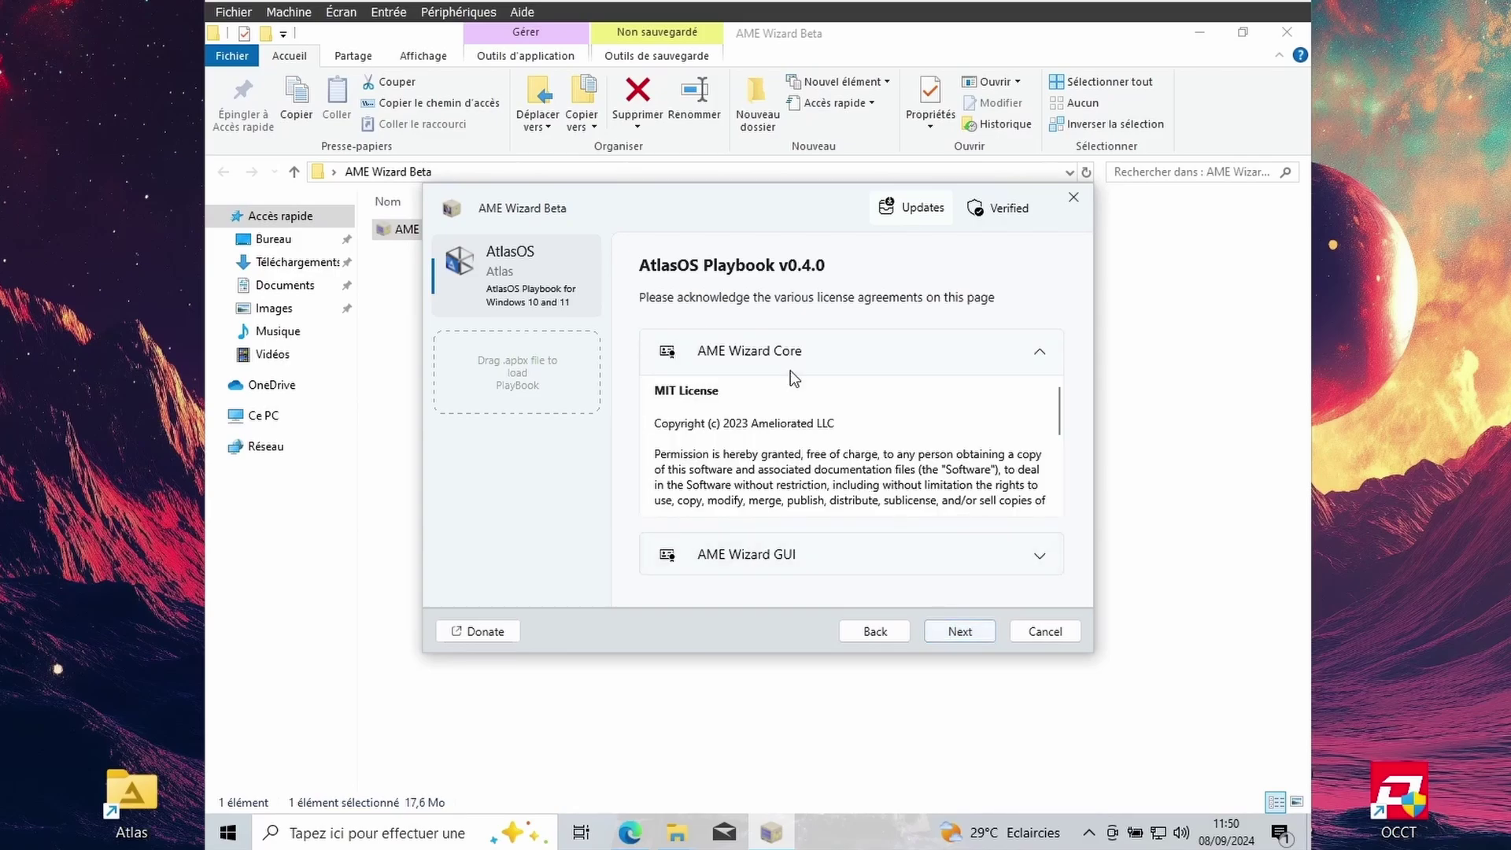
pyautogui.click(947, 640)
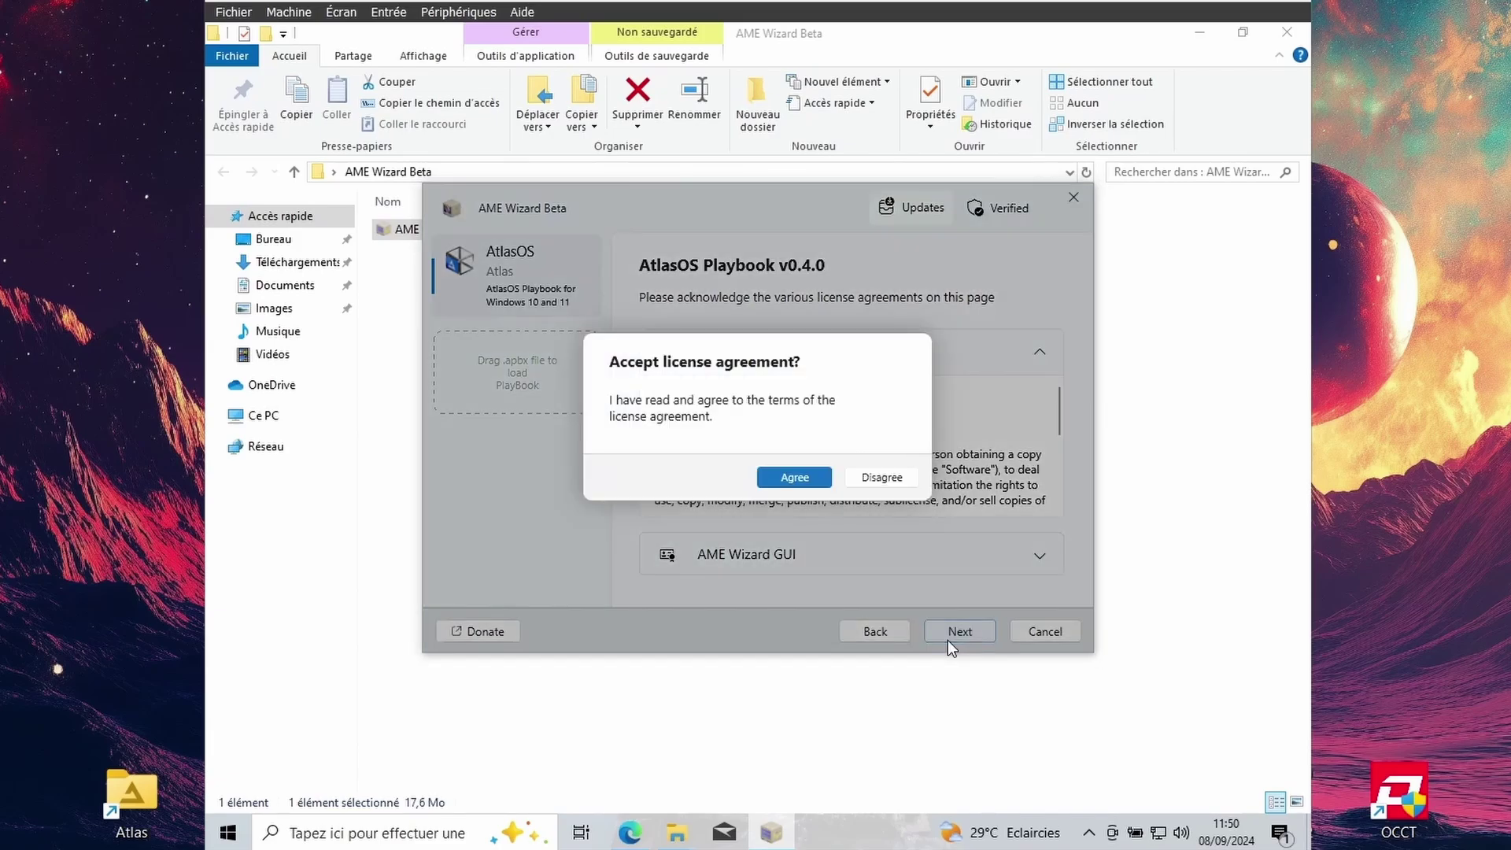
pyautogui.click(786, 478)
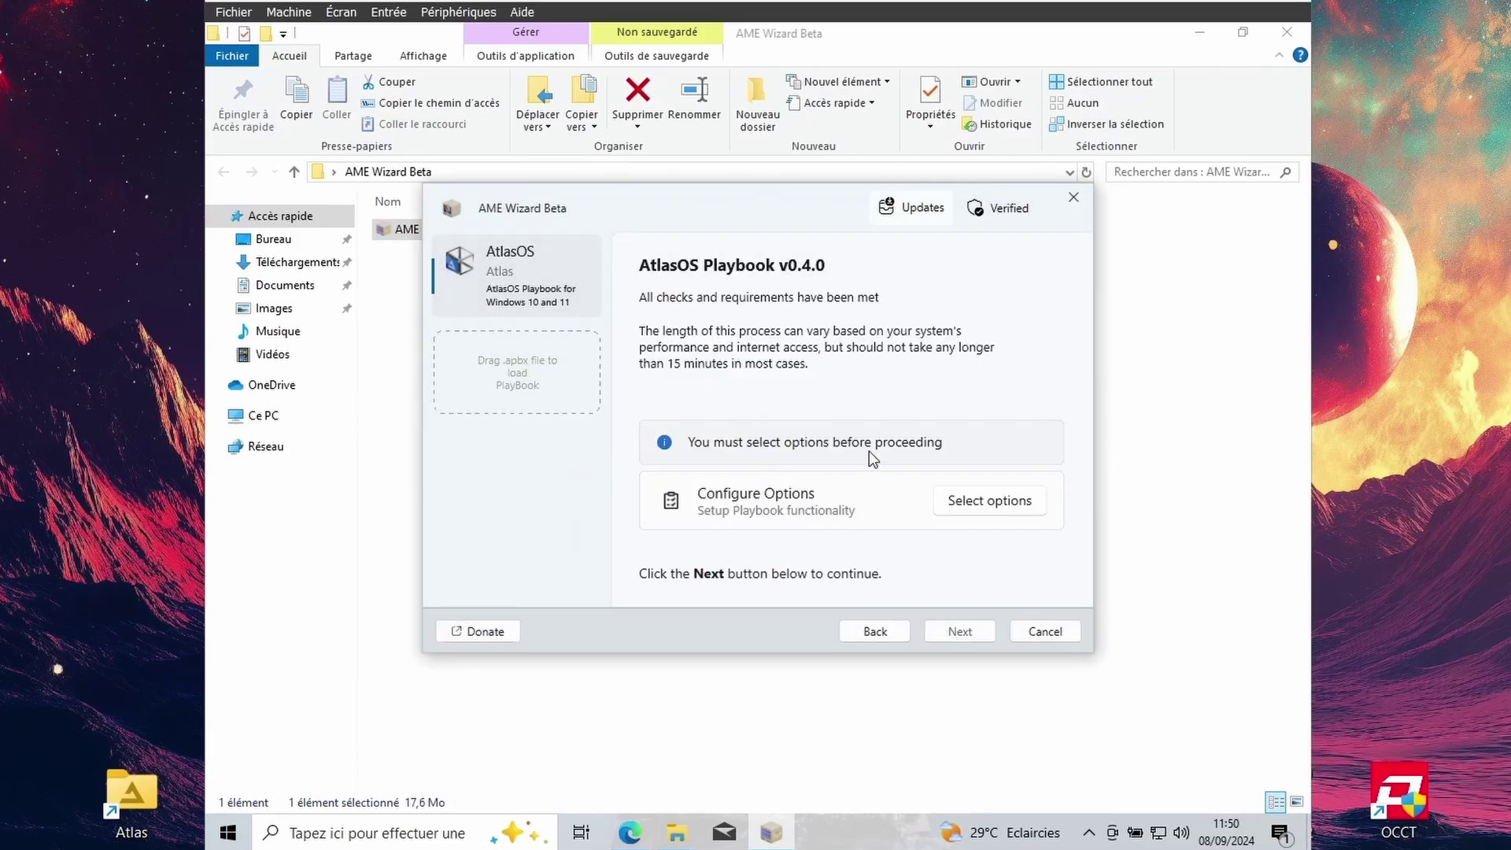
# Step: Configure the playbook's security options with Enable Defender, Default Windows Mitigations and Disable Core Isolation
pyautogui.click(986, 502)
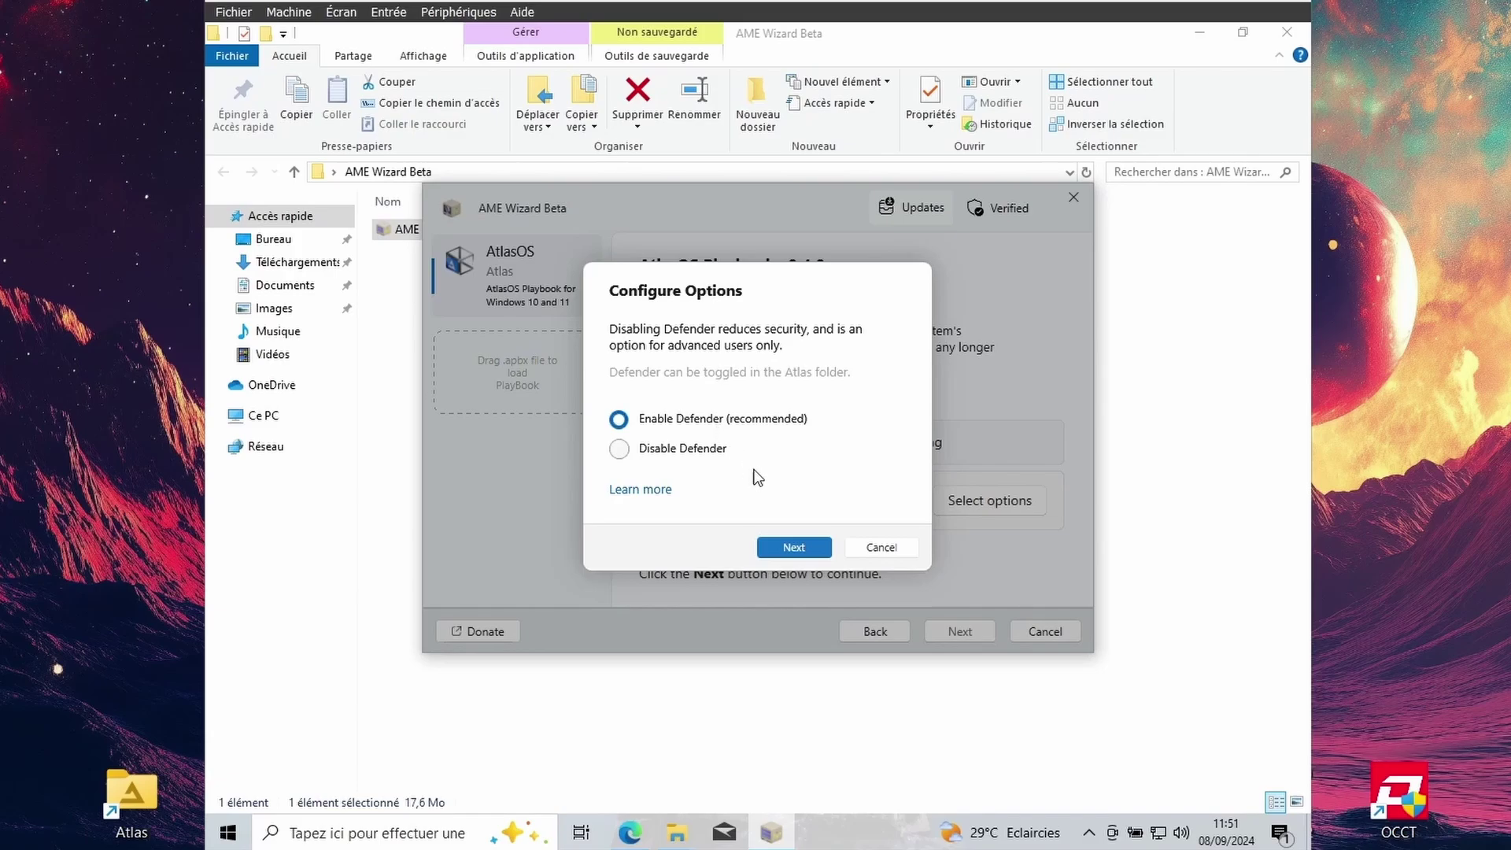
pyautogui.click(795, 549)
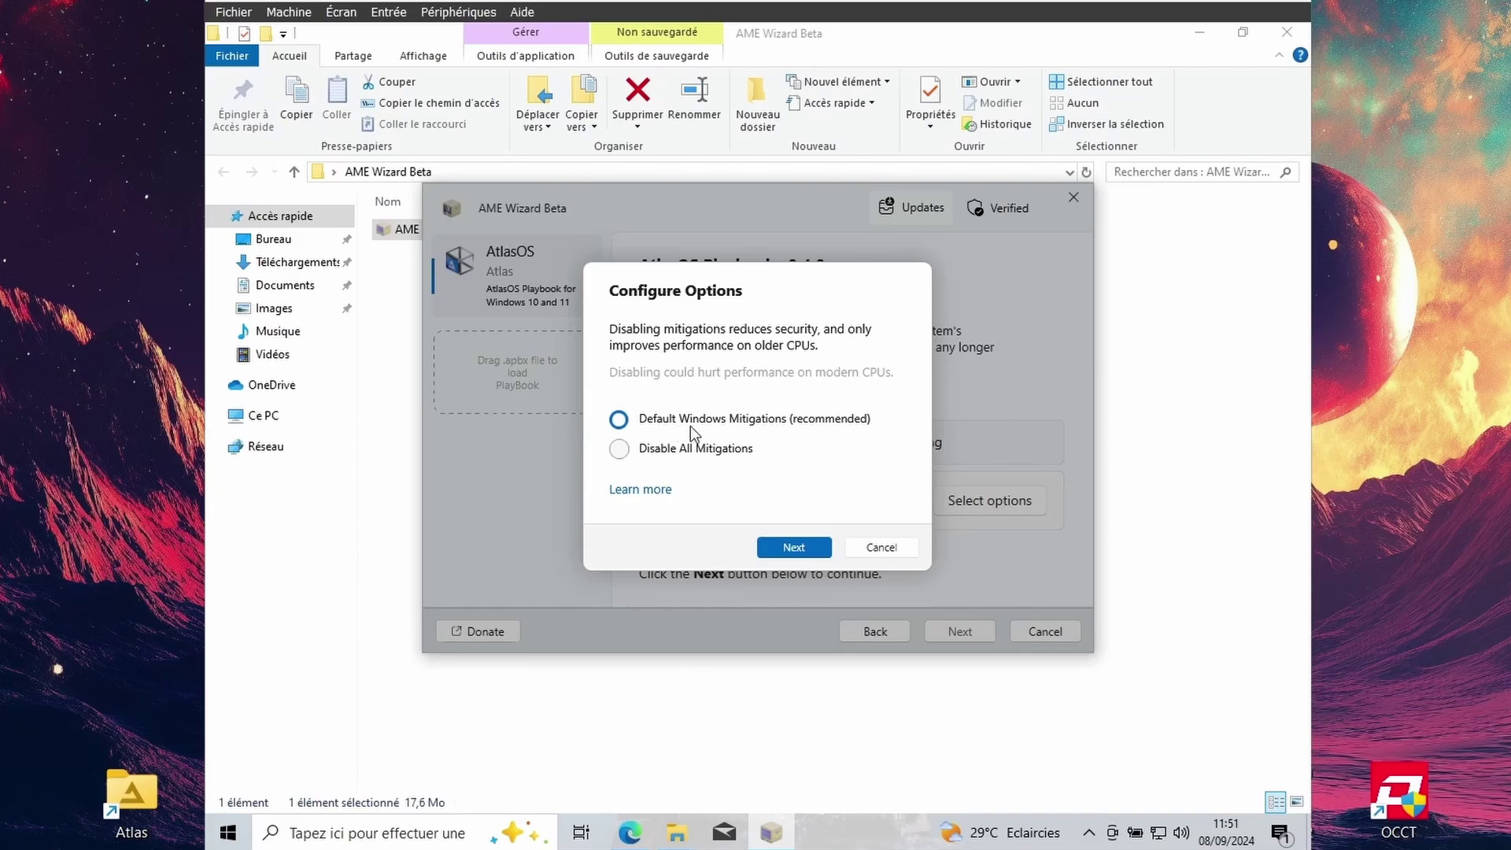
pyautogui.click(783, 547)
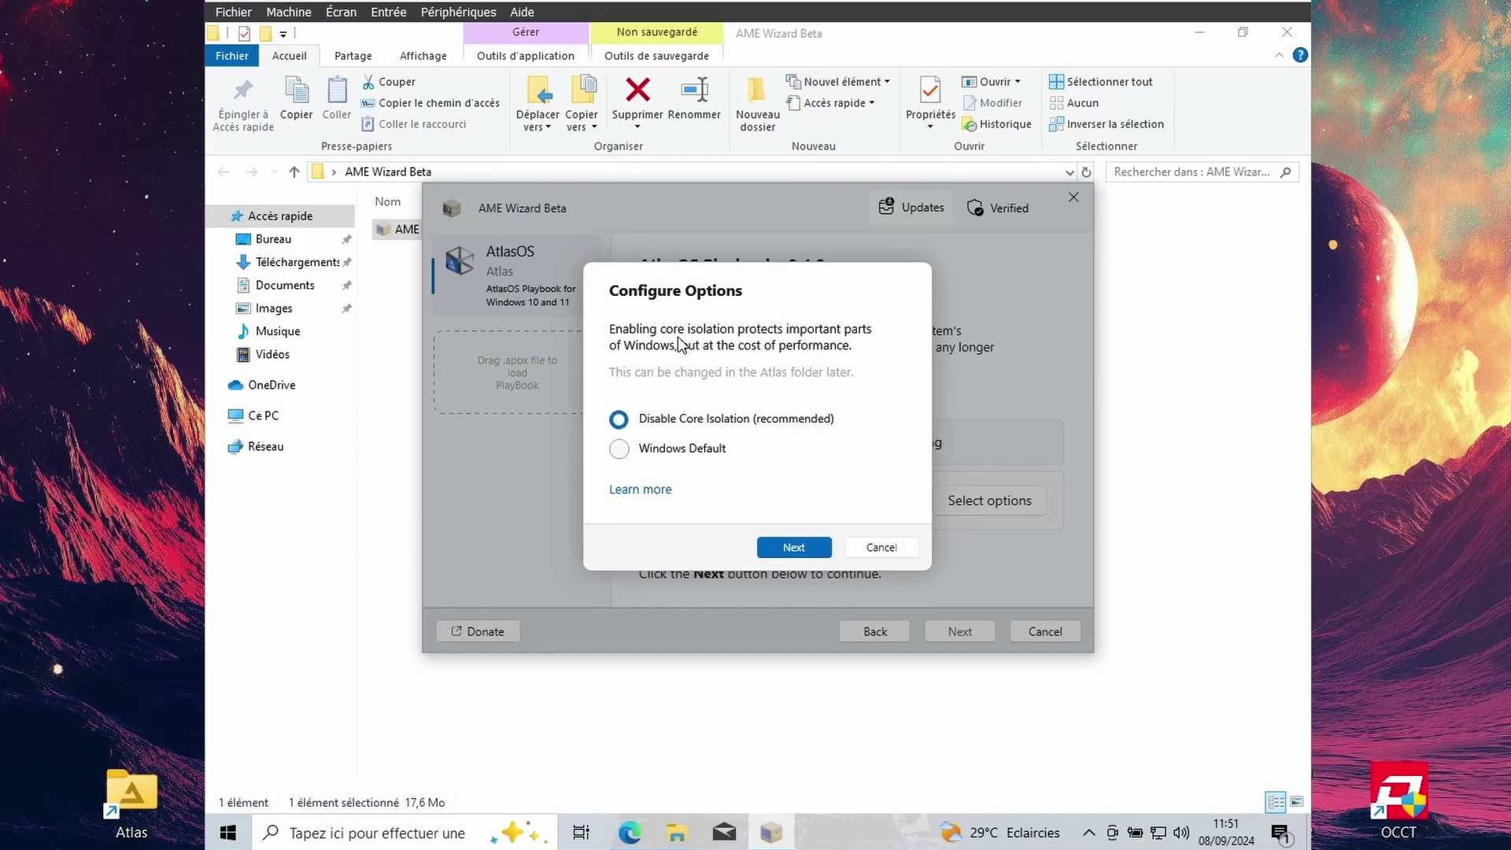
pyautogui.click(785, 547)
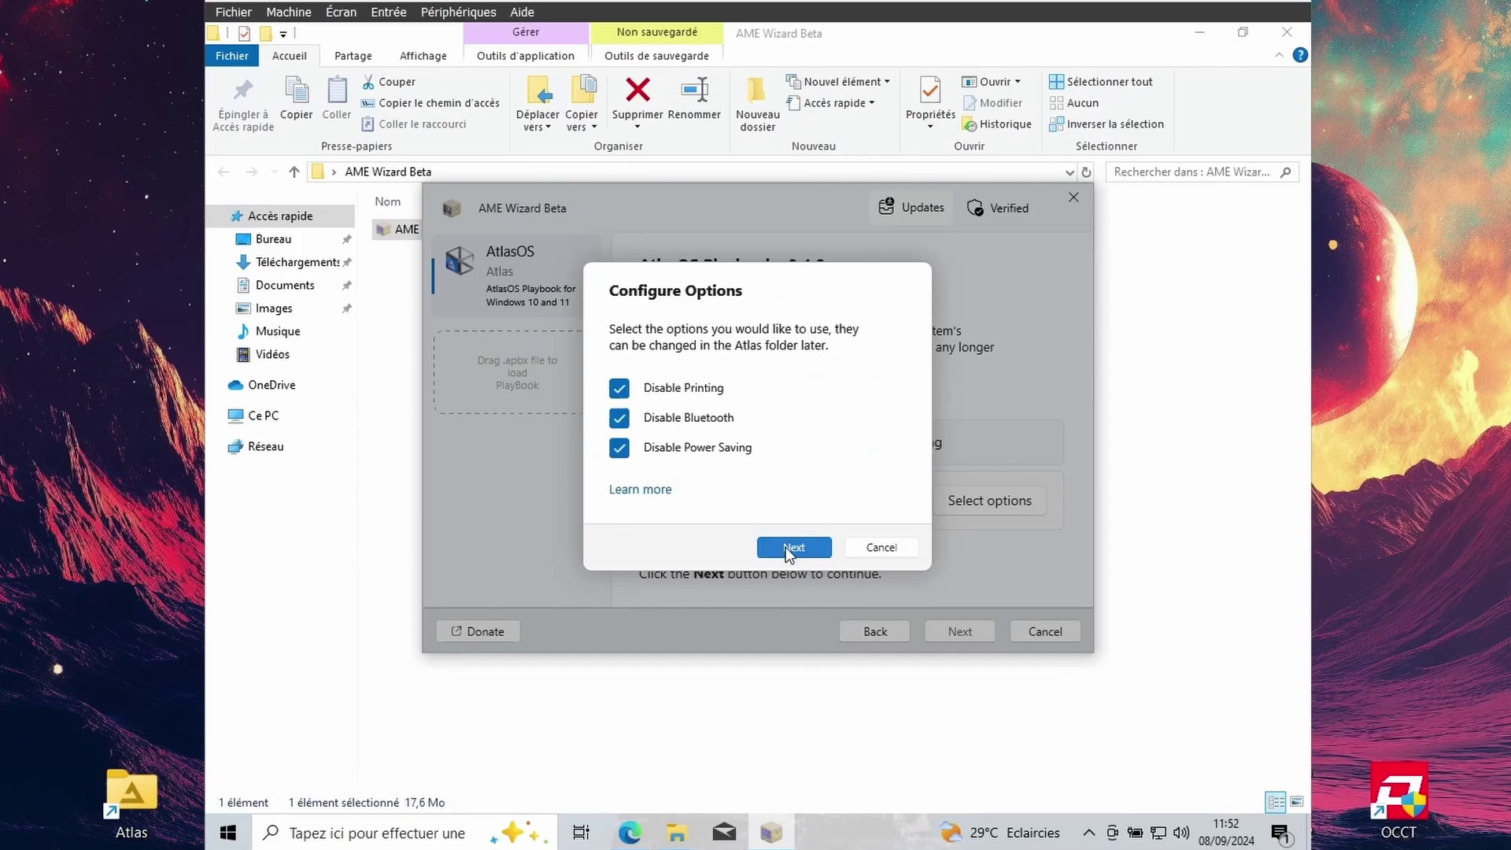
# Step: Exclude Disable Bluetooth, Disable Automatic Updates and Disable Hibernation from the playbook options, keeping Disable Printing, Disable Power Saving and Remove Snipping Tool App
pyautogui.click(619, 417)
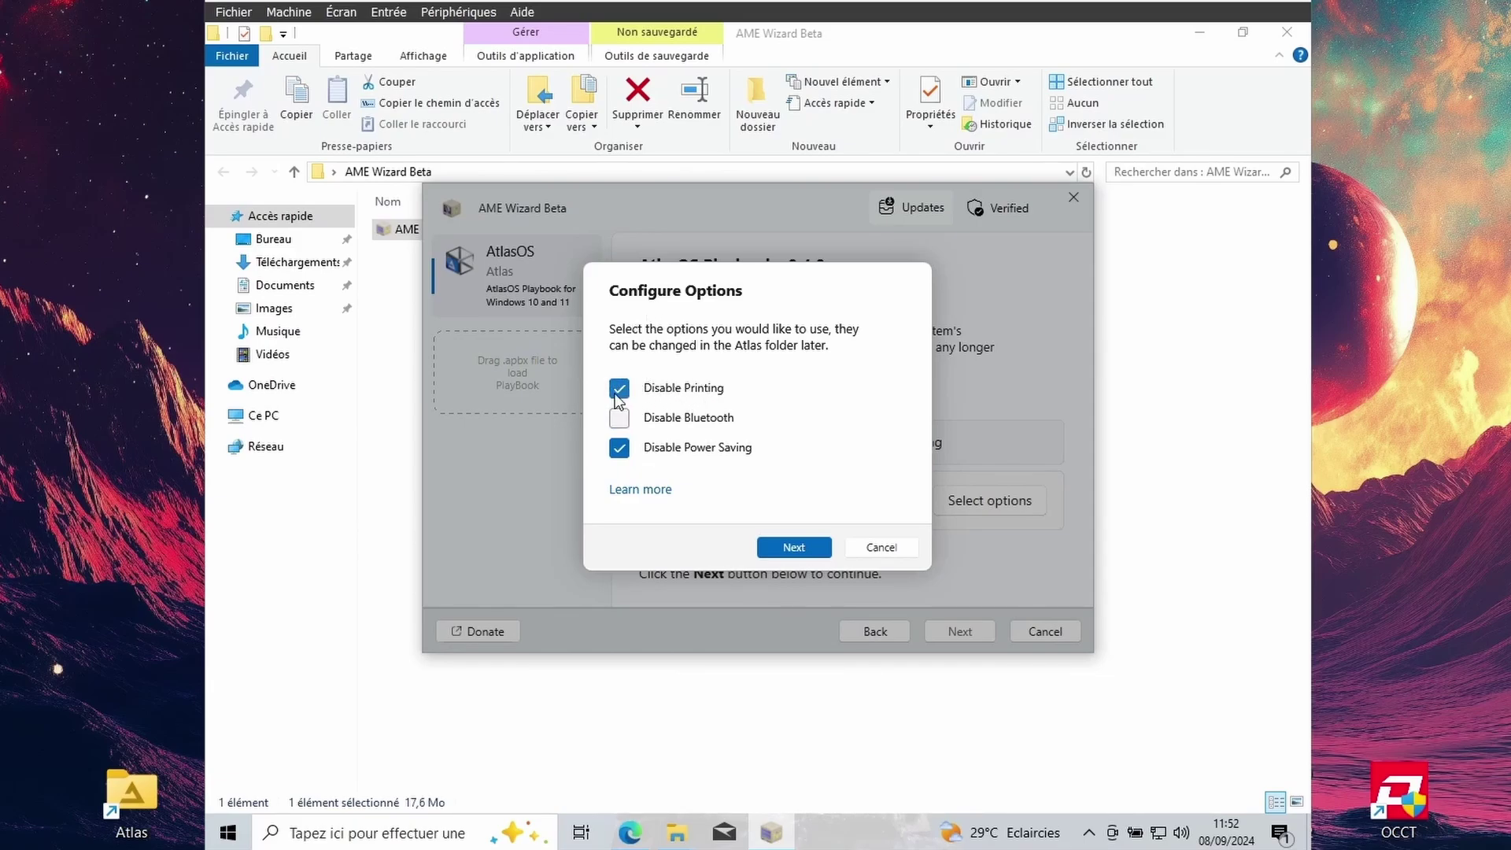
pyautogui.click(790, 555)
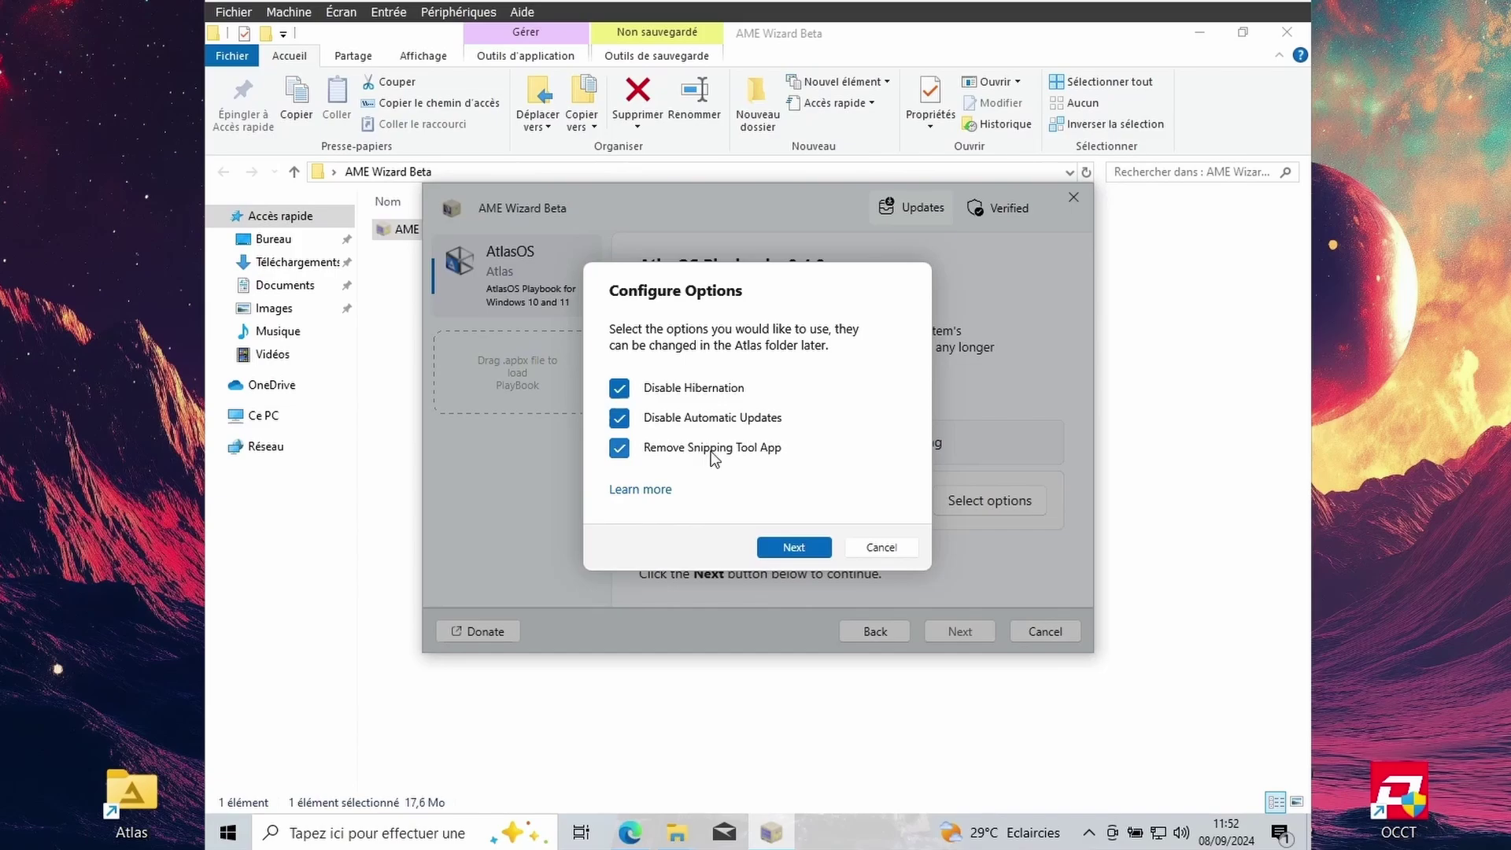
pyautogui.click(619, 419)
pyautogui.click(619, 390)
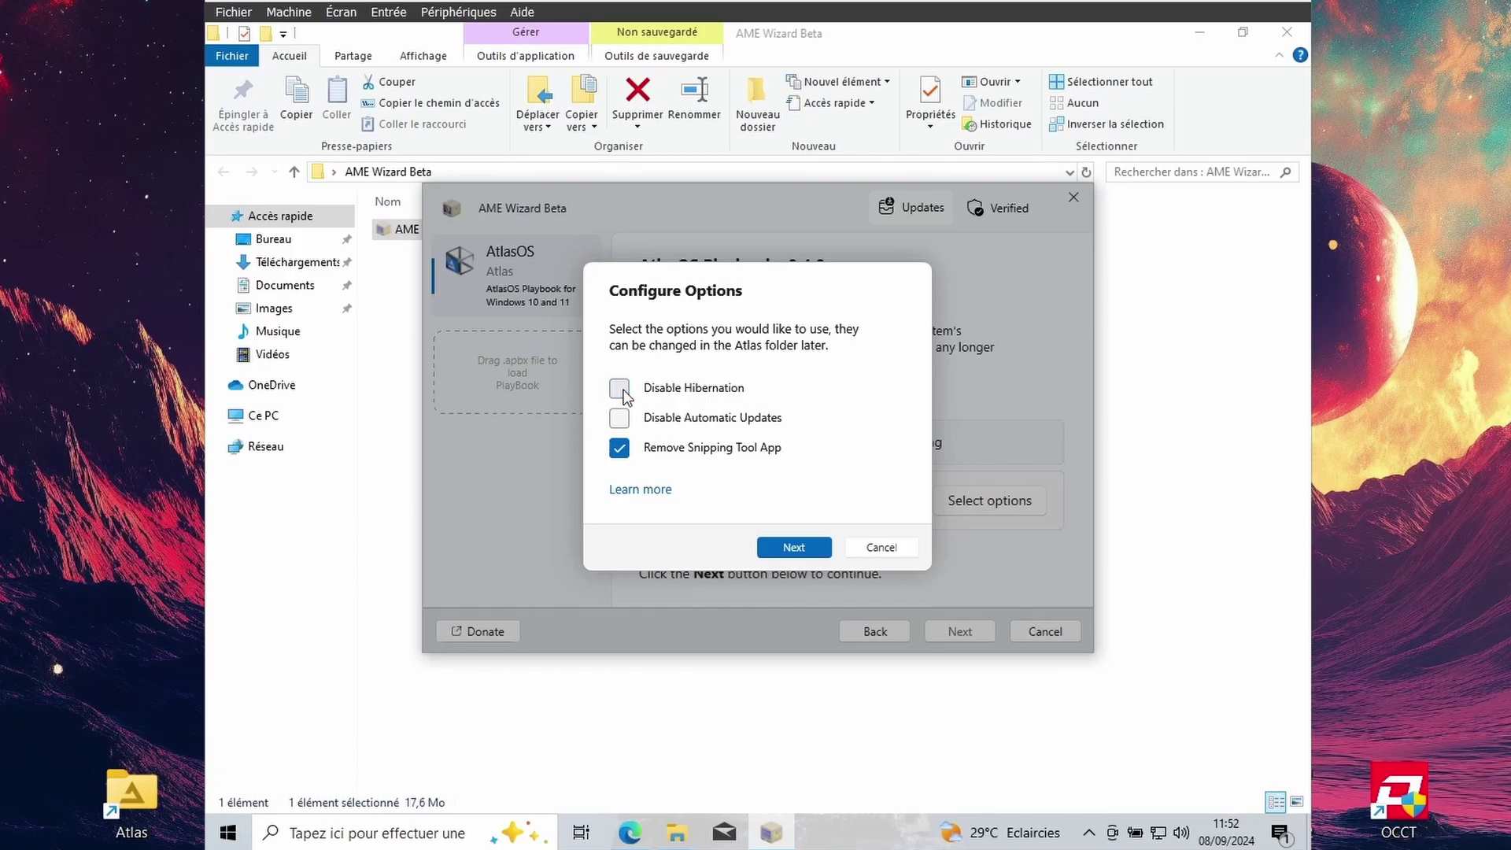
# Step: Complete the remaining playbook options and start the AtlasOS installation
pyautogui.scroll(-3, 758, 496)
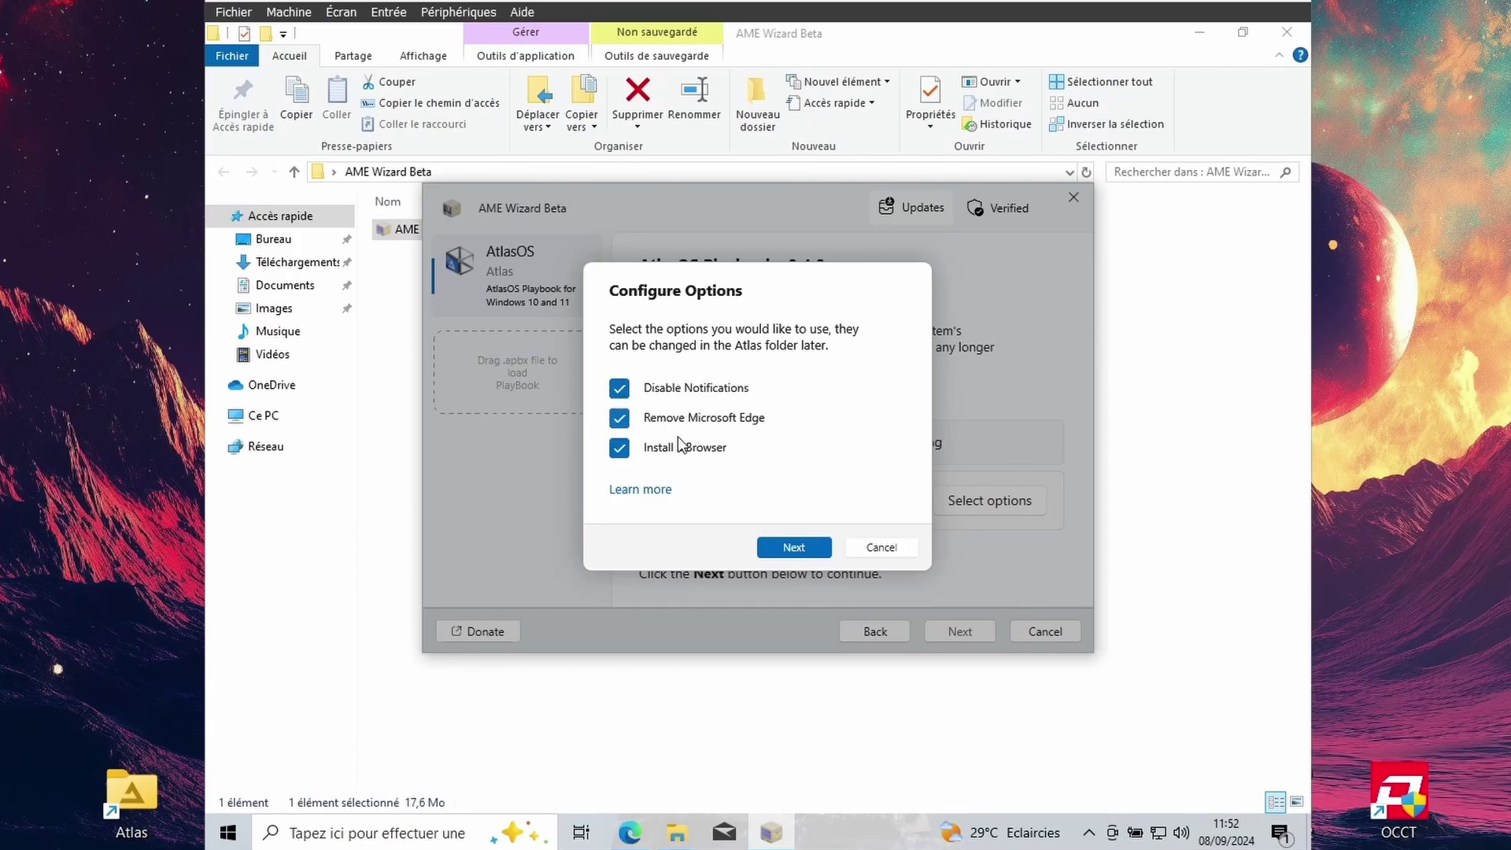
pyautogui.click(782, 548)
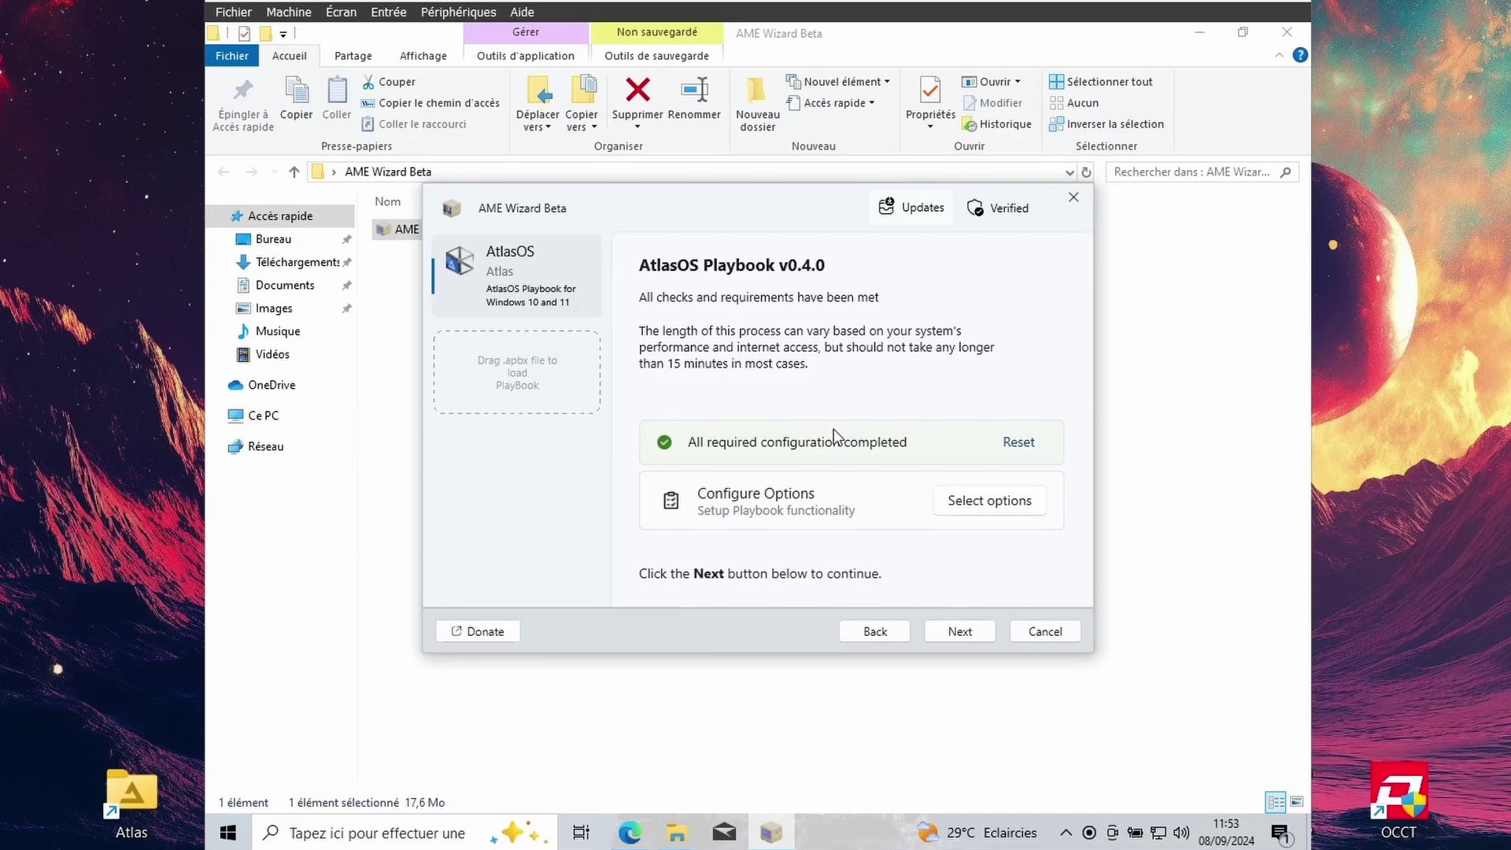
pyautogui.click(948, 635)
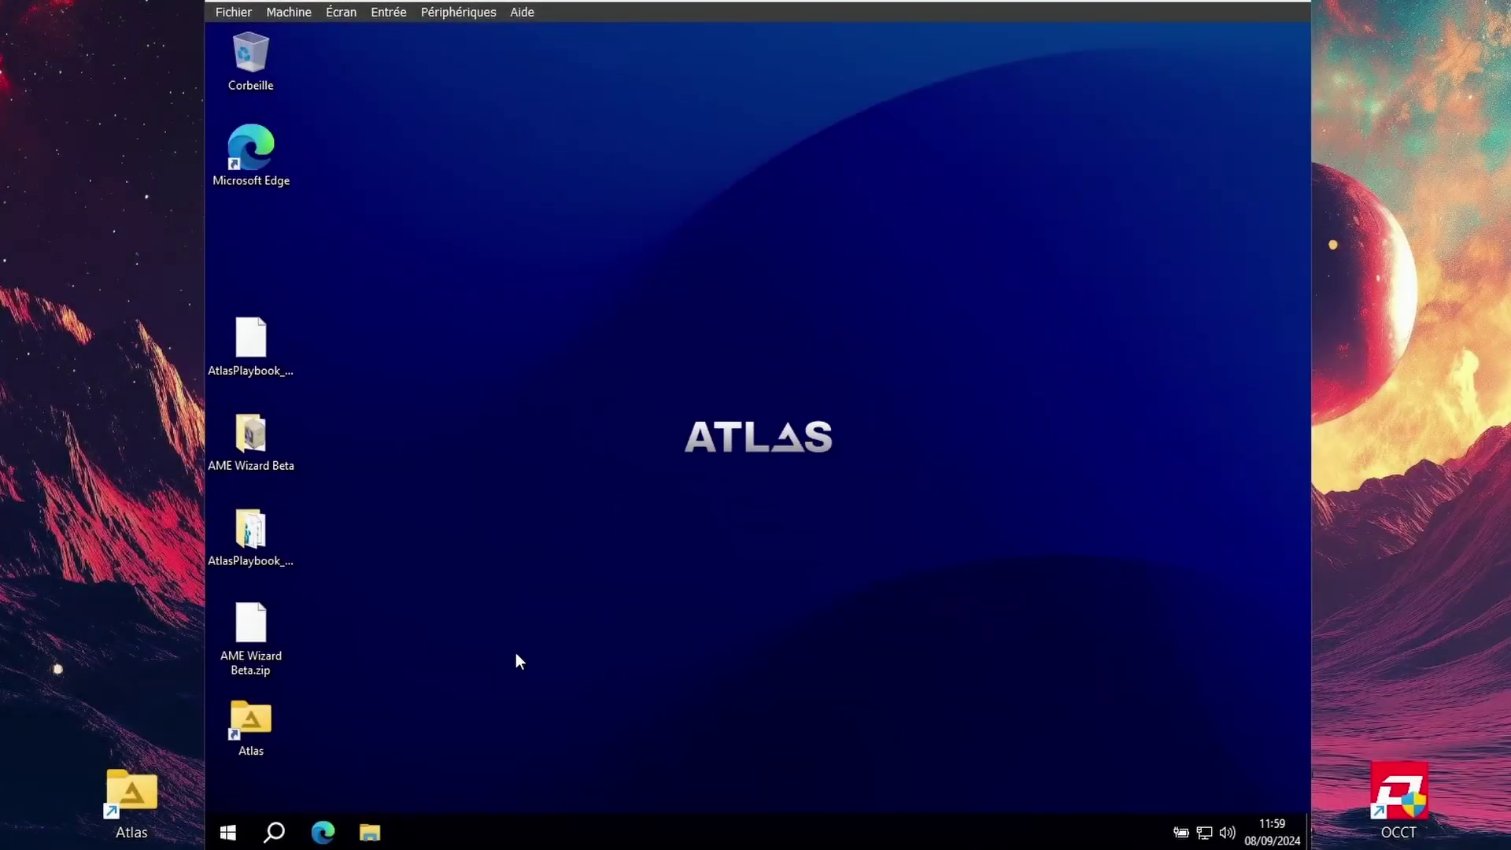
# Step: Move the Atlas shortcut to the middle of the desktop, open it and view the Defender folder under 7. Security
pyautogui.moveTo(248, 708); pyautogui.dragTo(591, 518)
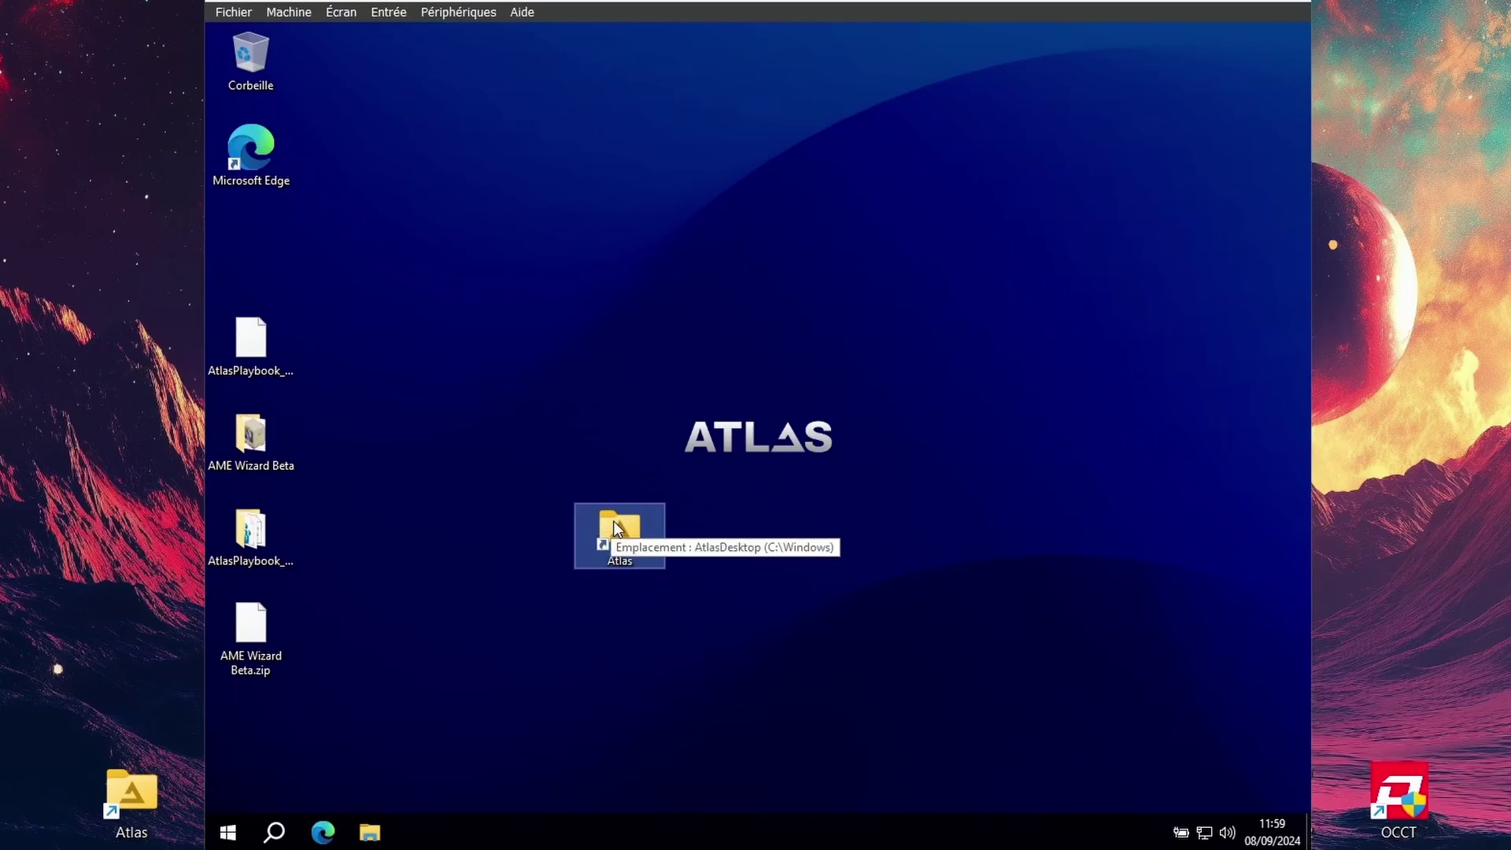
pyautogui.doubleClick(615, 526)
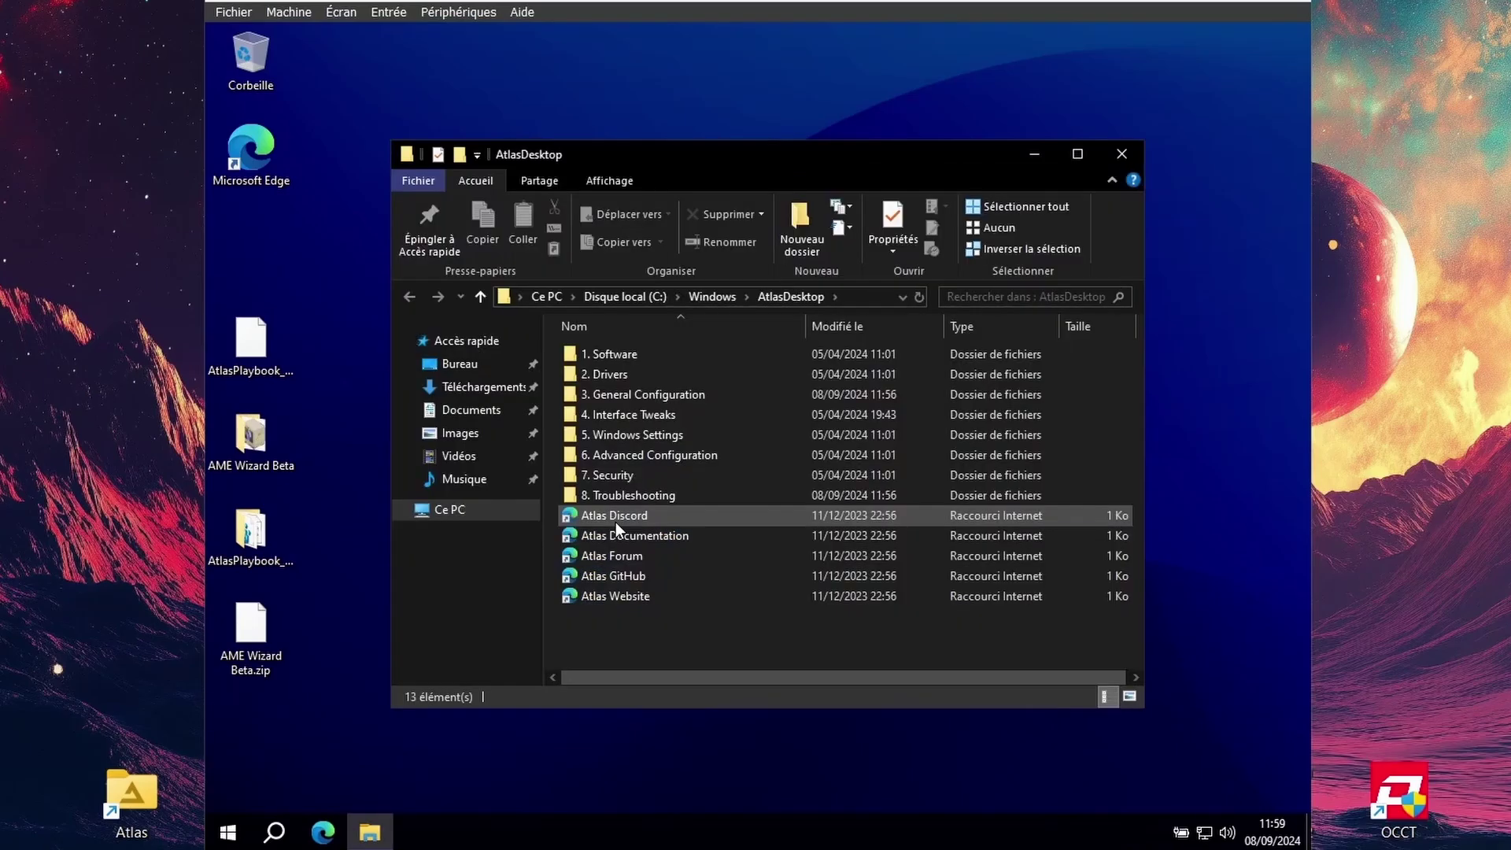
pyautogui.click(406, 288)
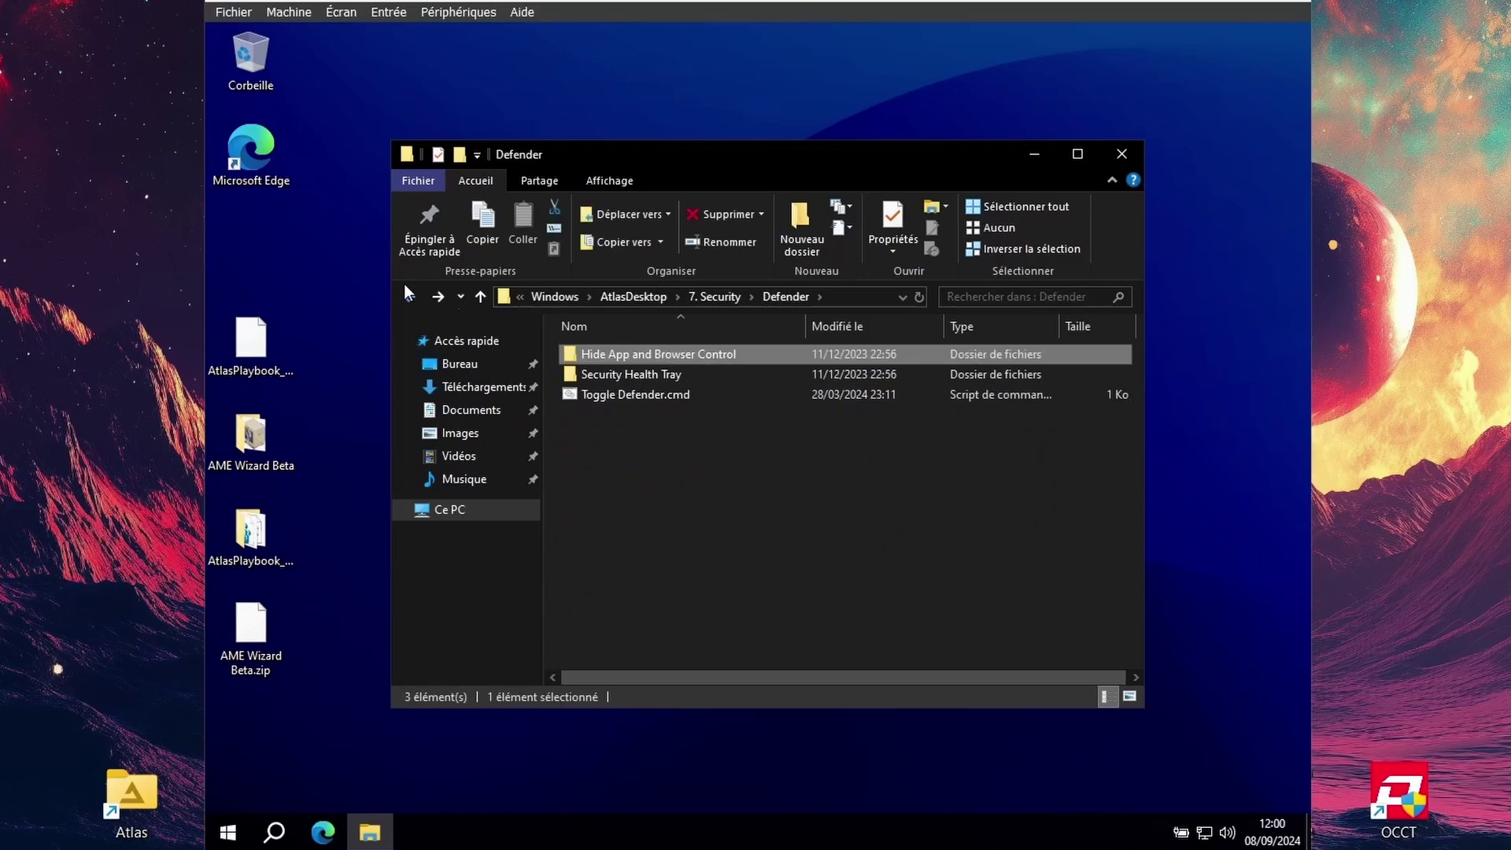
pyautogui.click(408, 294)
# Step: Examine the Bluetooth and Power folders, including CPU Idle, under 3. General Configuration in AtlasDesktop
pyautogui.doubleClick(593, 355)
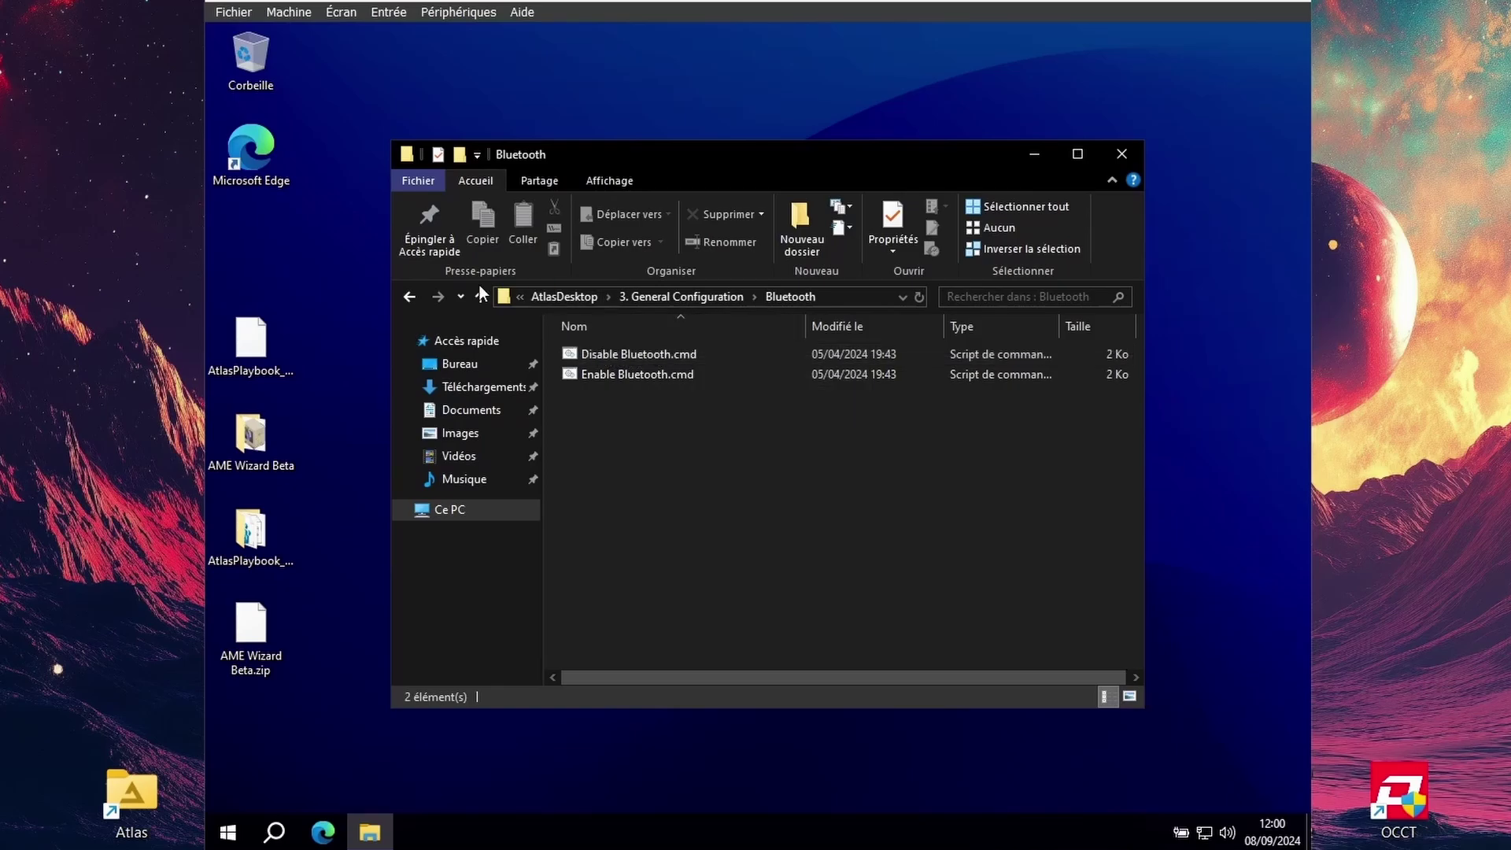
pyautogui.click(409, 296)
pyautogui.doubleClick(600, 475)
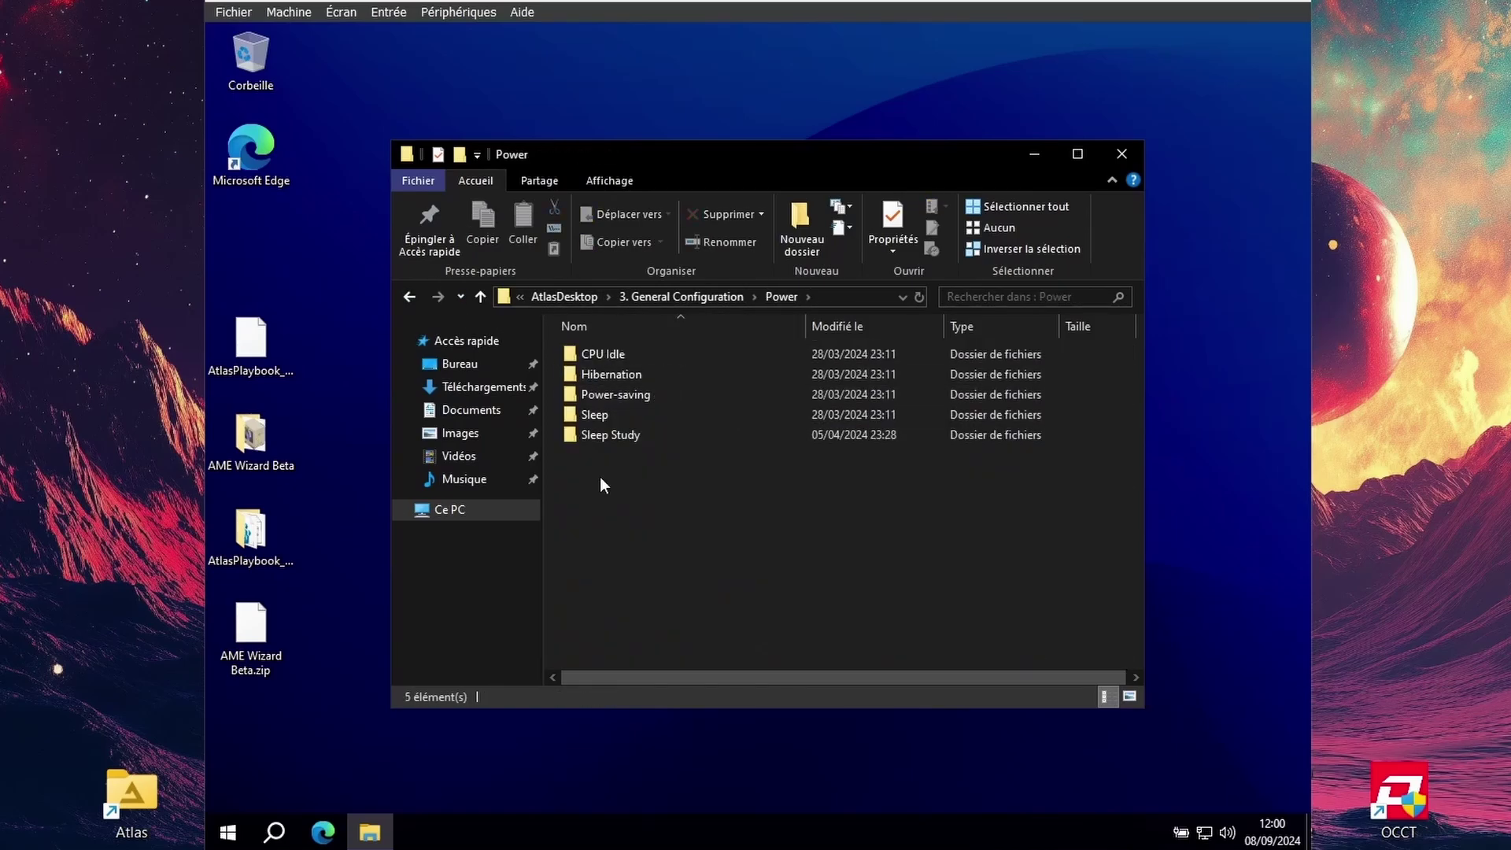
pyautogui.doubleClick(598, 351)
pyautogui.click(408, 296)
pyautogui.click(408, 296)
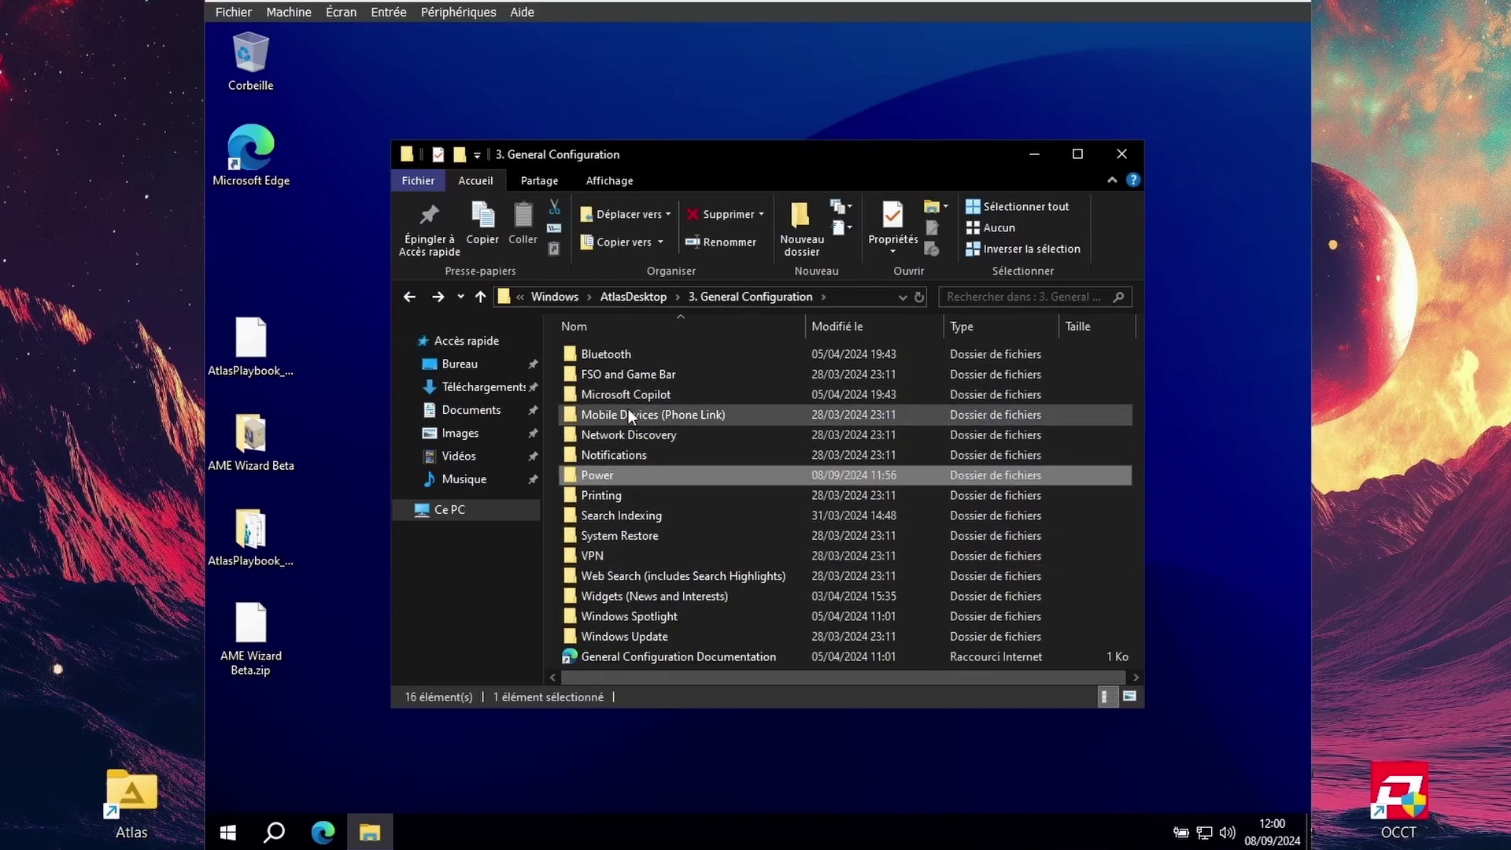
# Step: Switch to Microsoft Edge, open the Installation Guide from the atlasos.net website and read it through to the All done! section
pyautogui.click(323, 832)
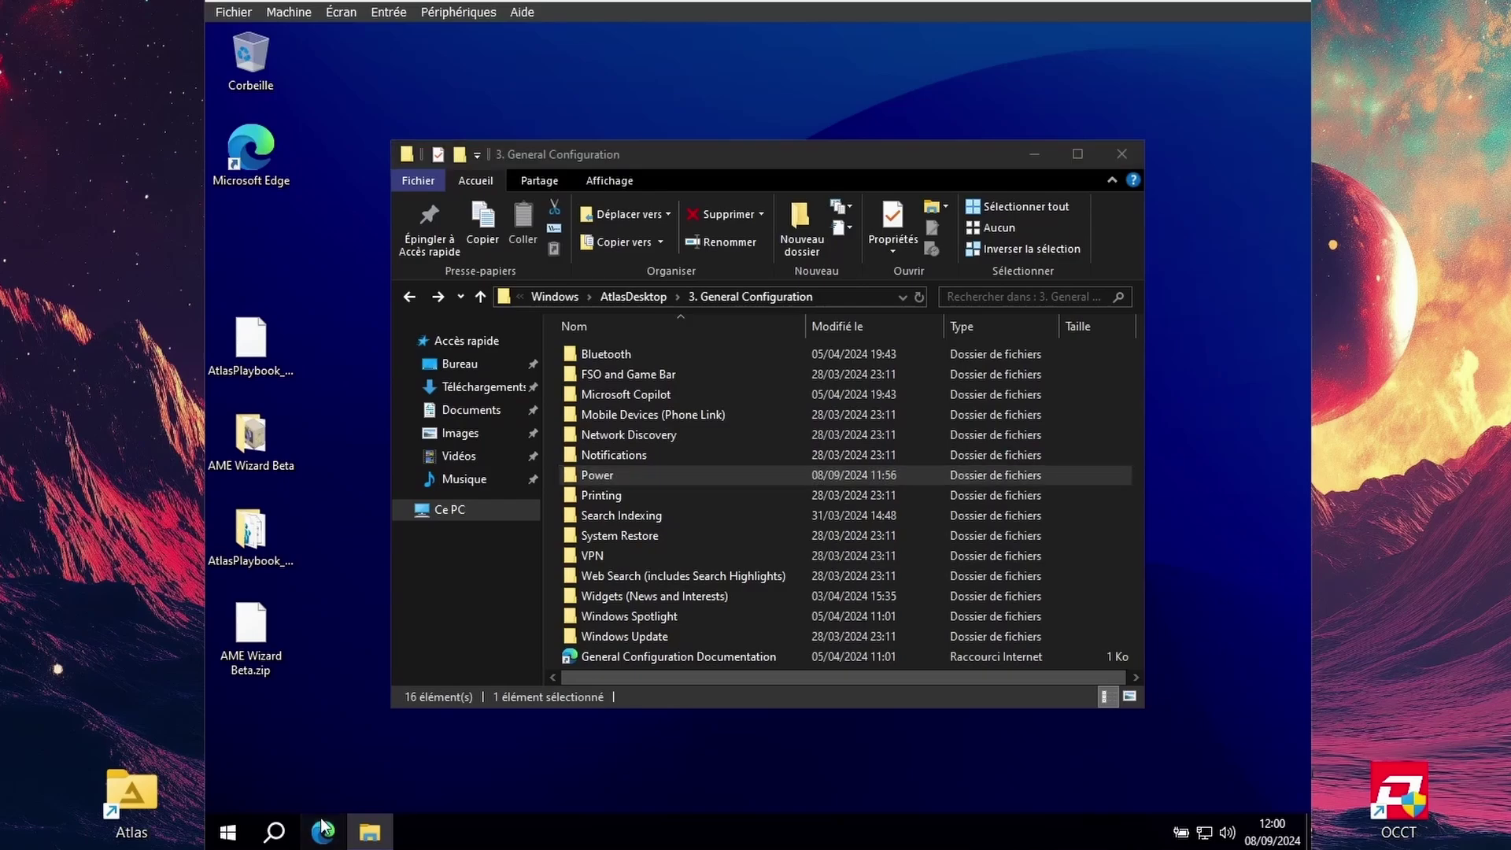
pyautogui.click(1069, 209)
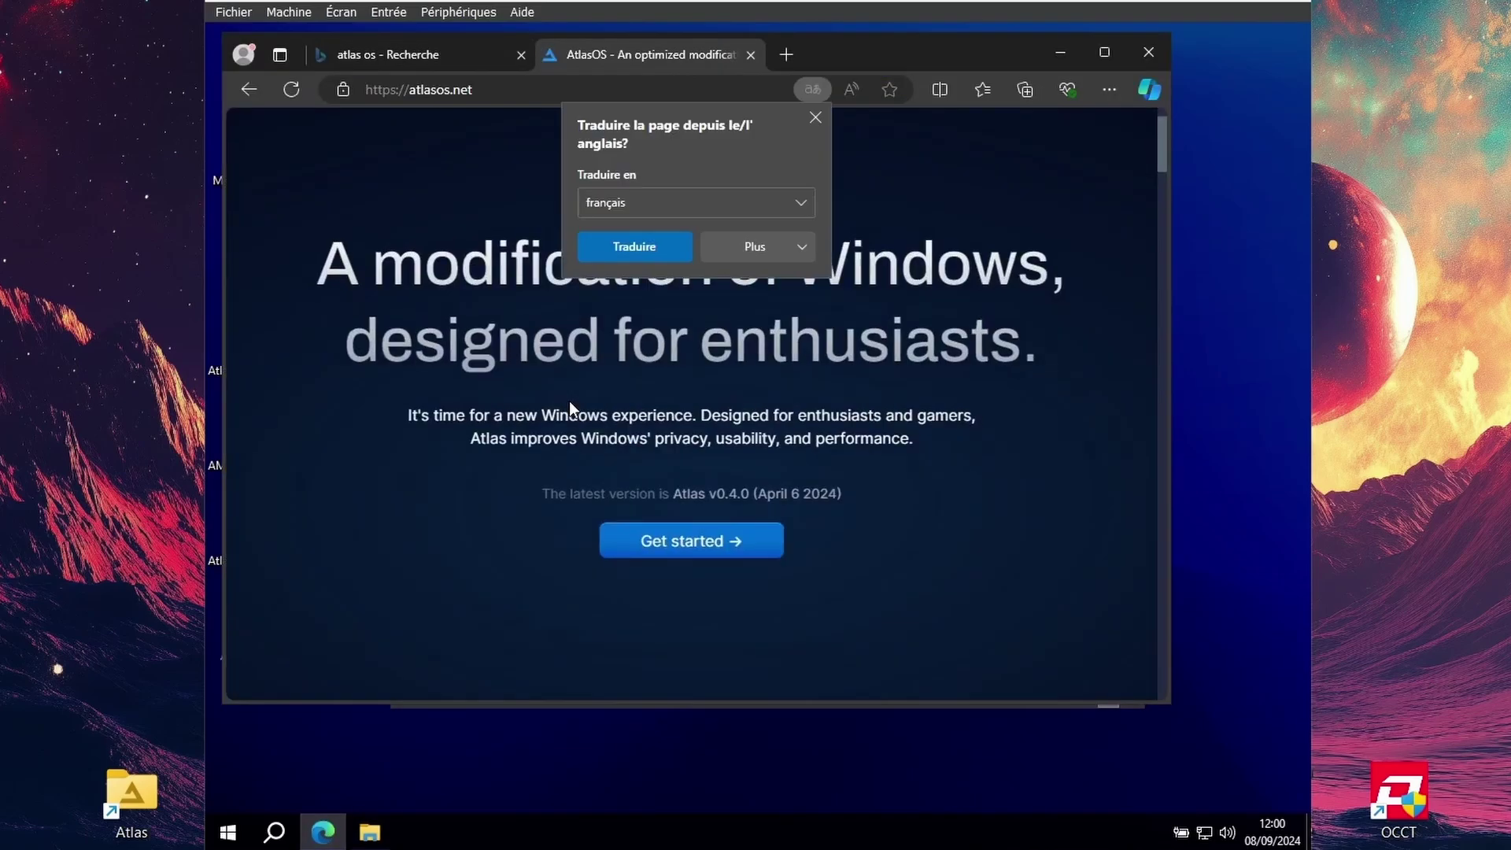
pyautogui.click(709, 549)
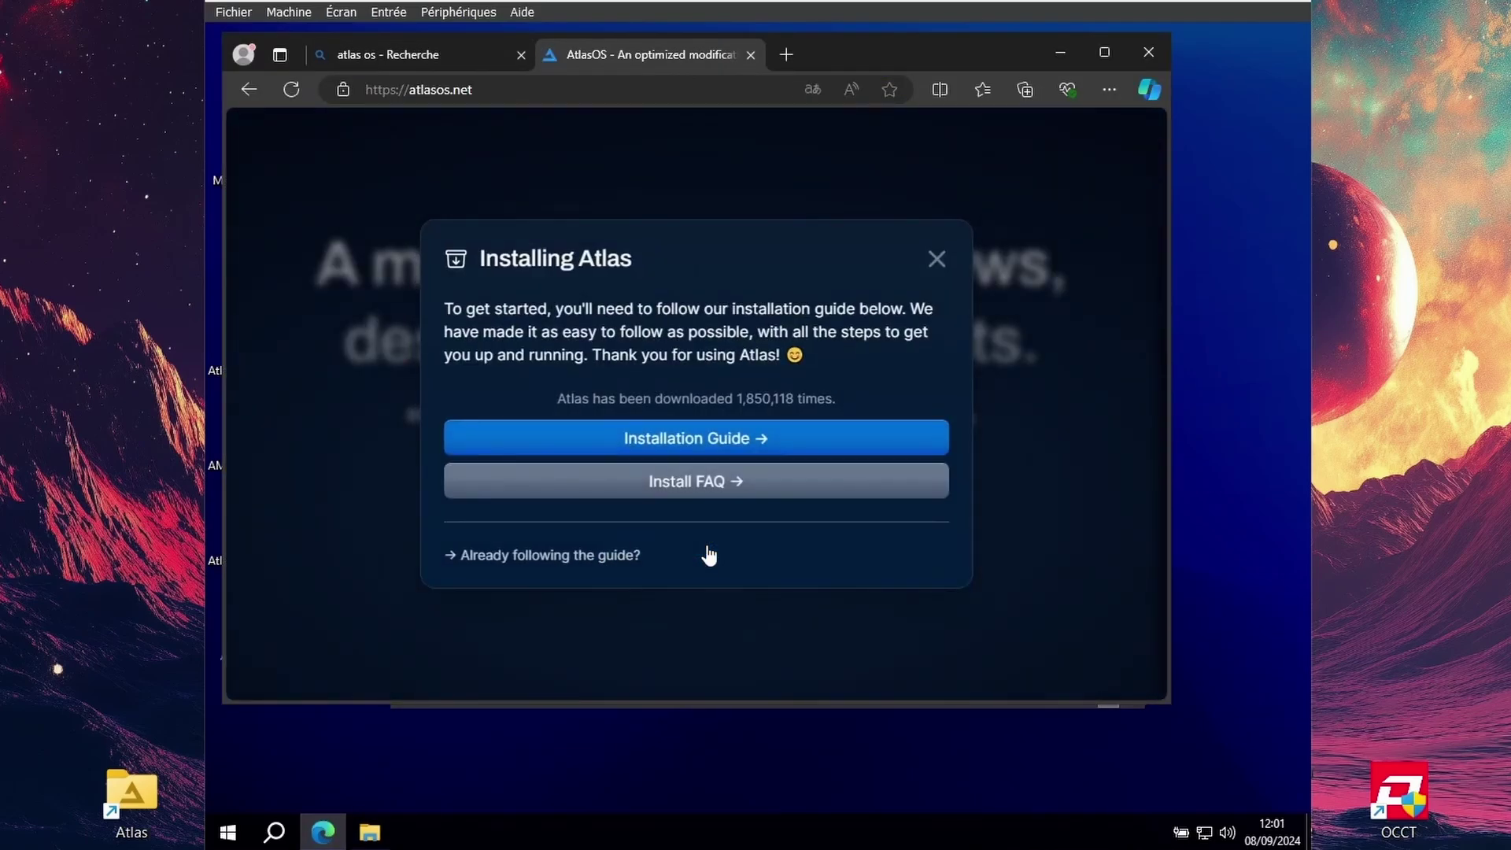
pyautogui.click(718, 438)
pyautogui.scroll(-10, 400, 486)
pyautogui.scroll(-2, 401, 486)
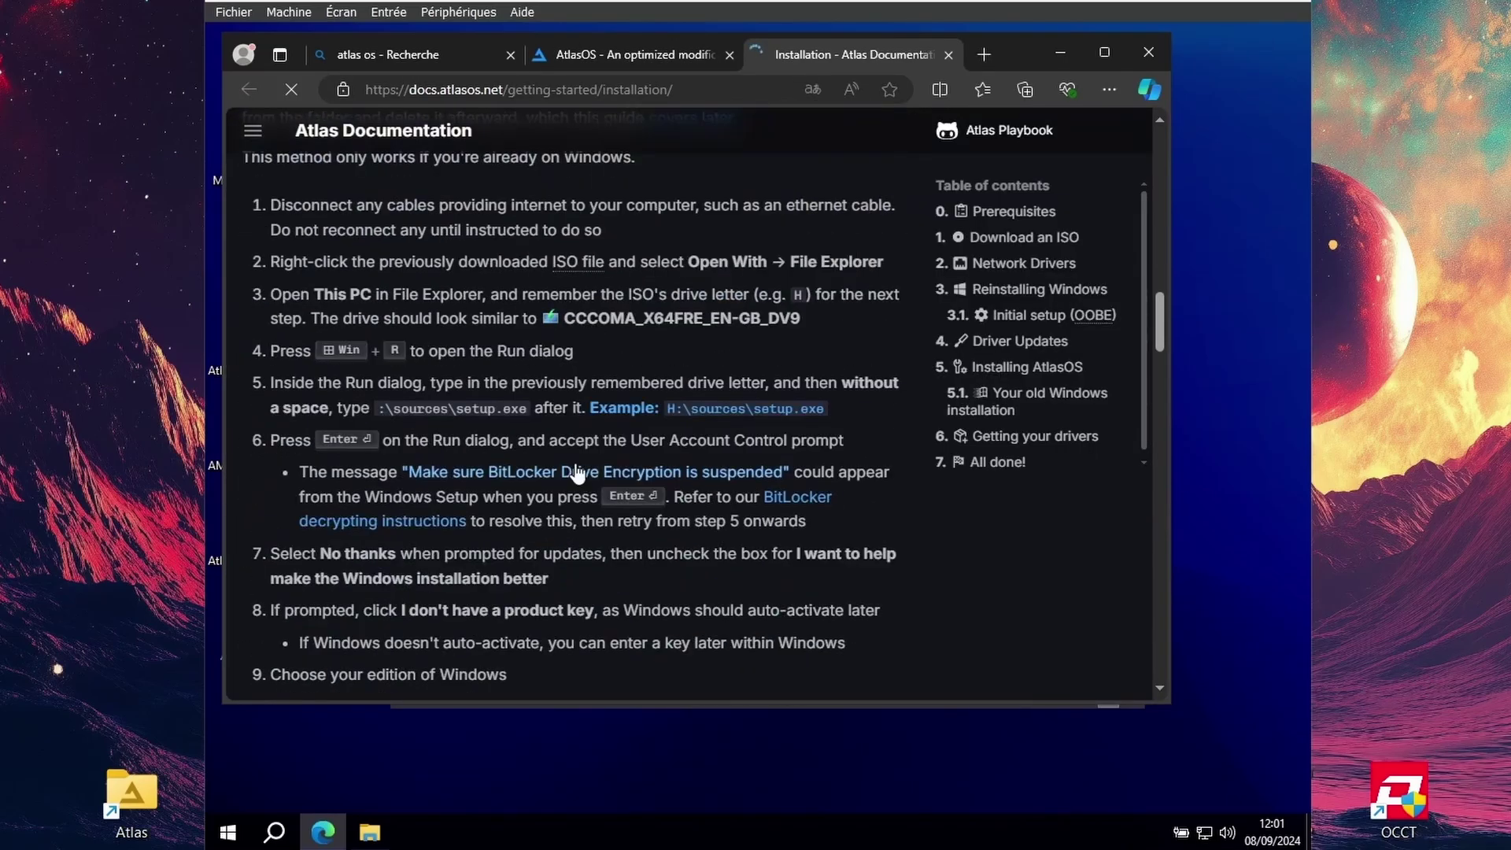
pyautogui.scroll(-3, 577, 473)
pyautogui.scroll(-15, 577, 473)
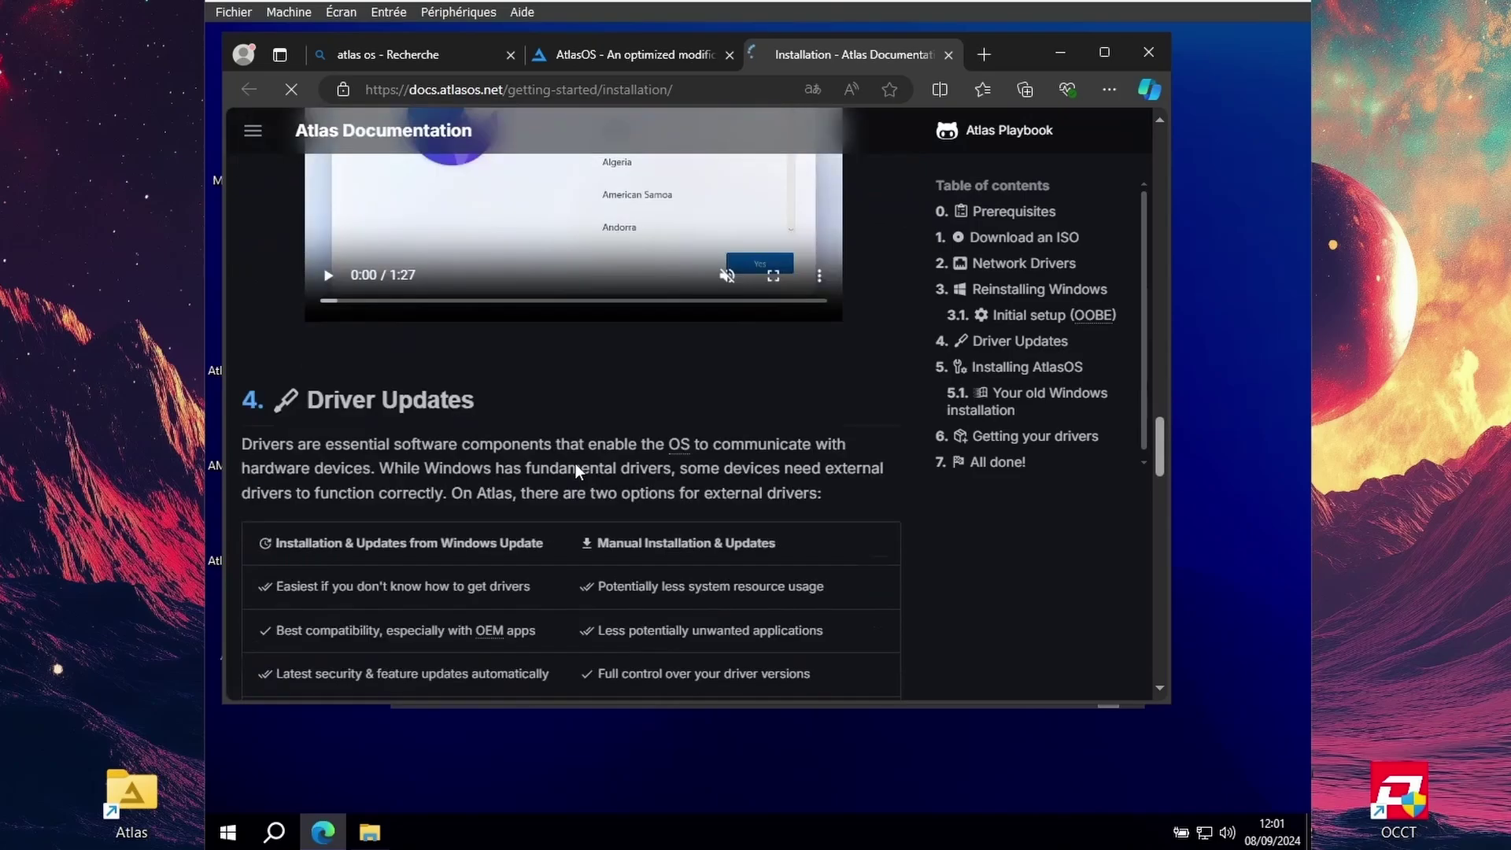
pyautogui.scroll(-10, 577, 473)
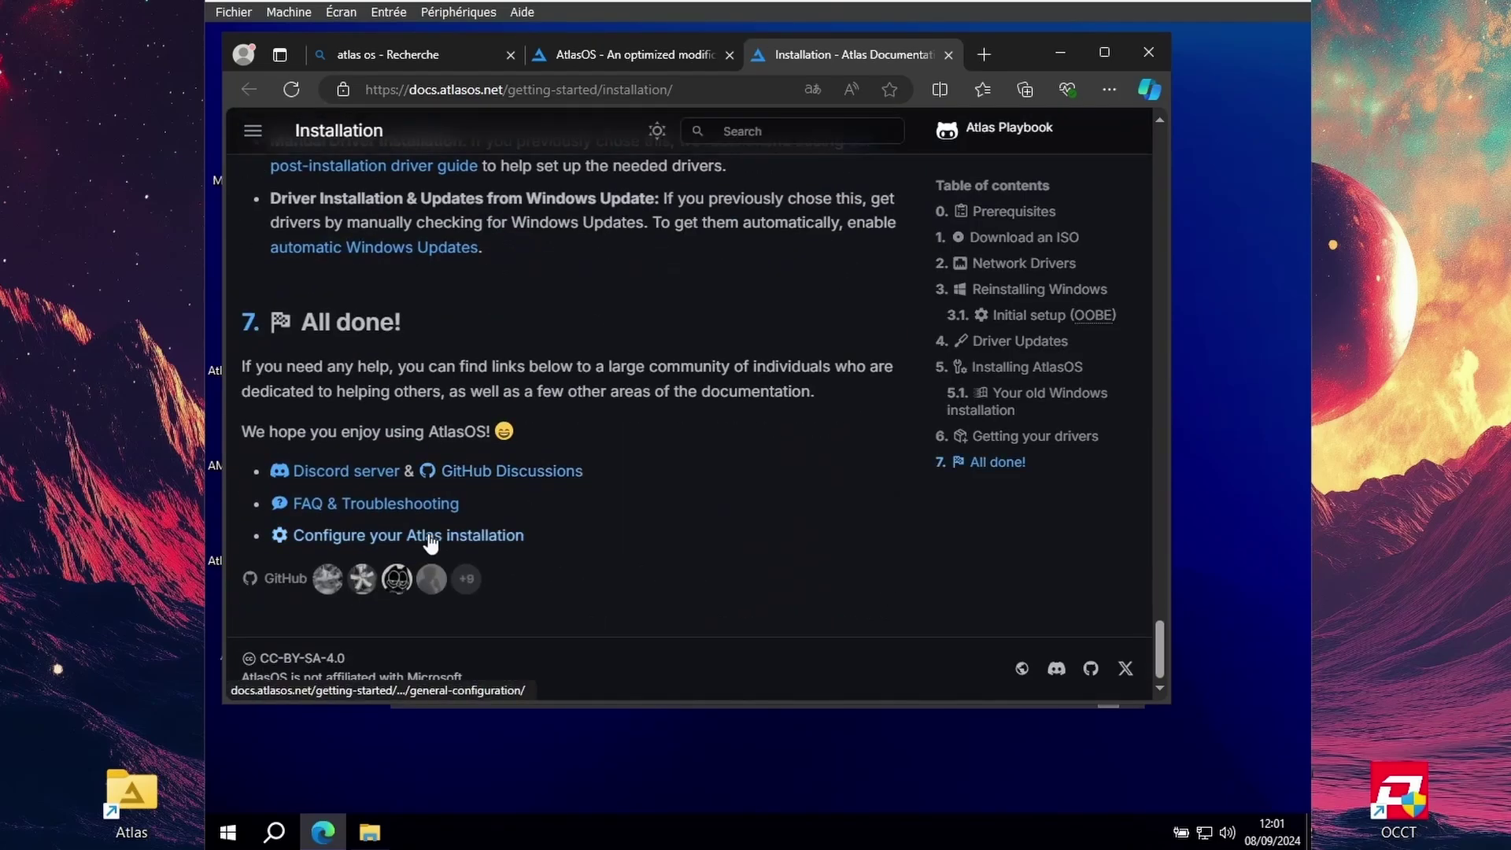
# Step: Open the Atlas installation configuration guide, maximize the browser window and show the documentation's list of Atlas Configuration pages
pyautogui.click(396, 540)
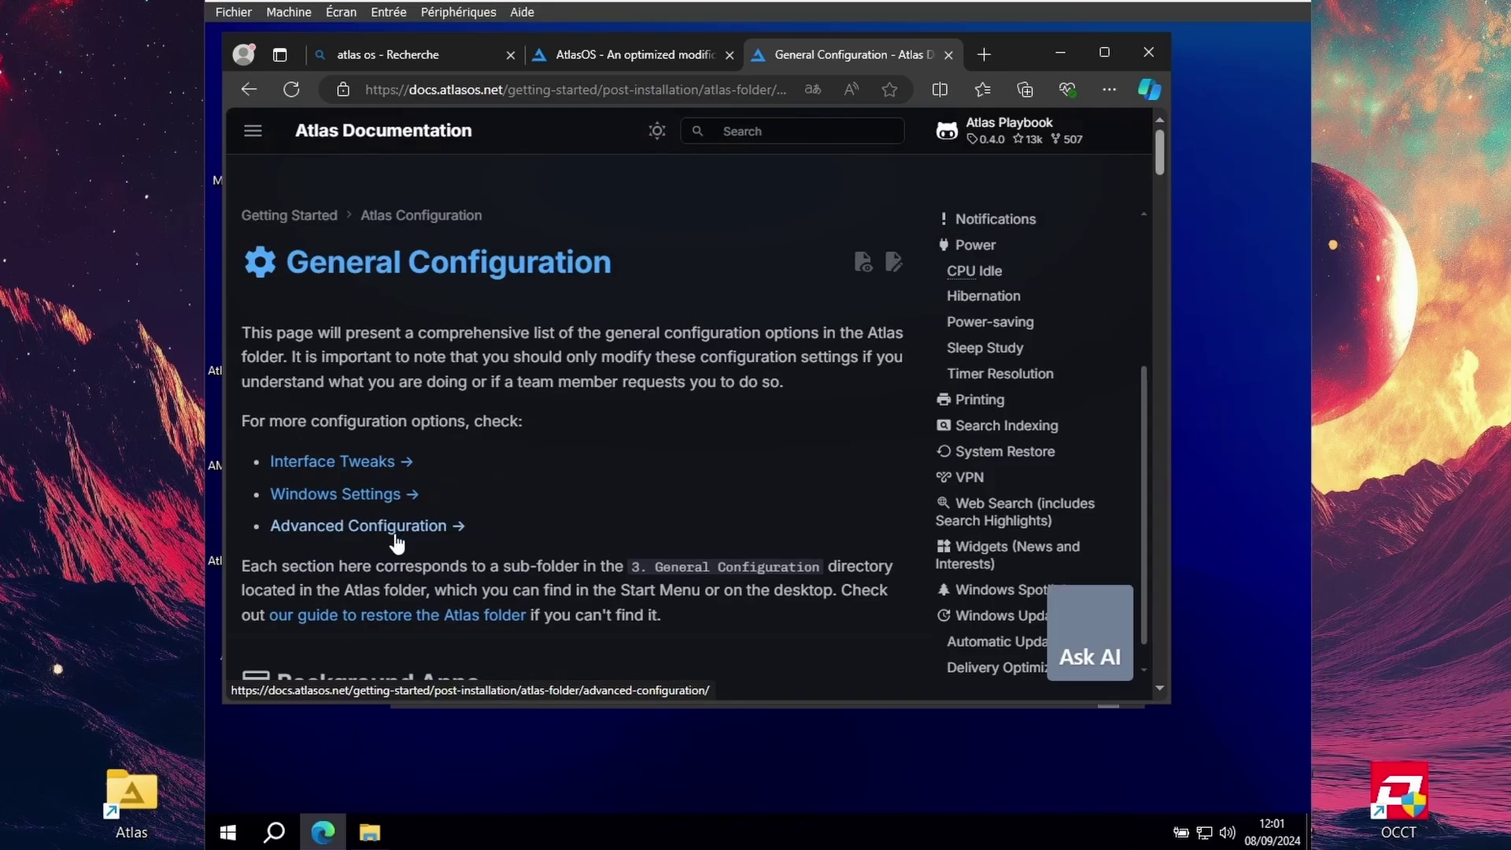
pyautogui.click(1104, 52)
pyautogui.click(235, 118)
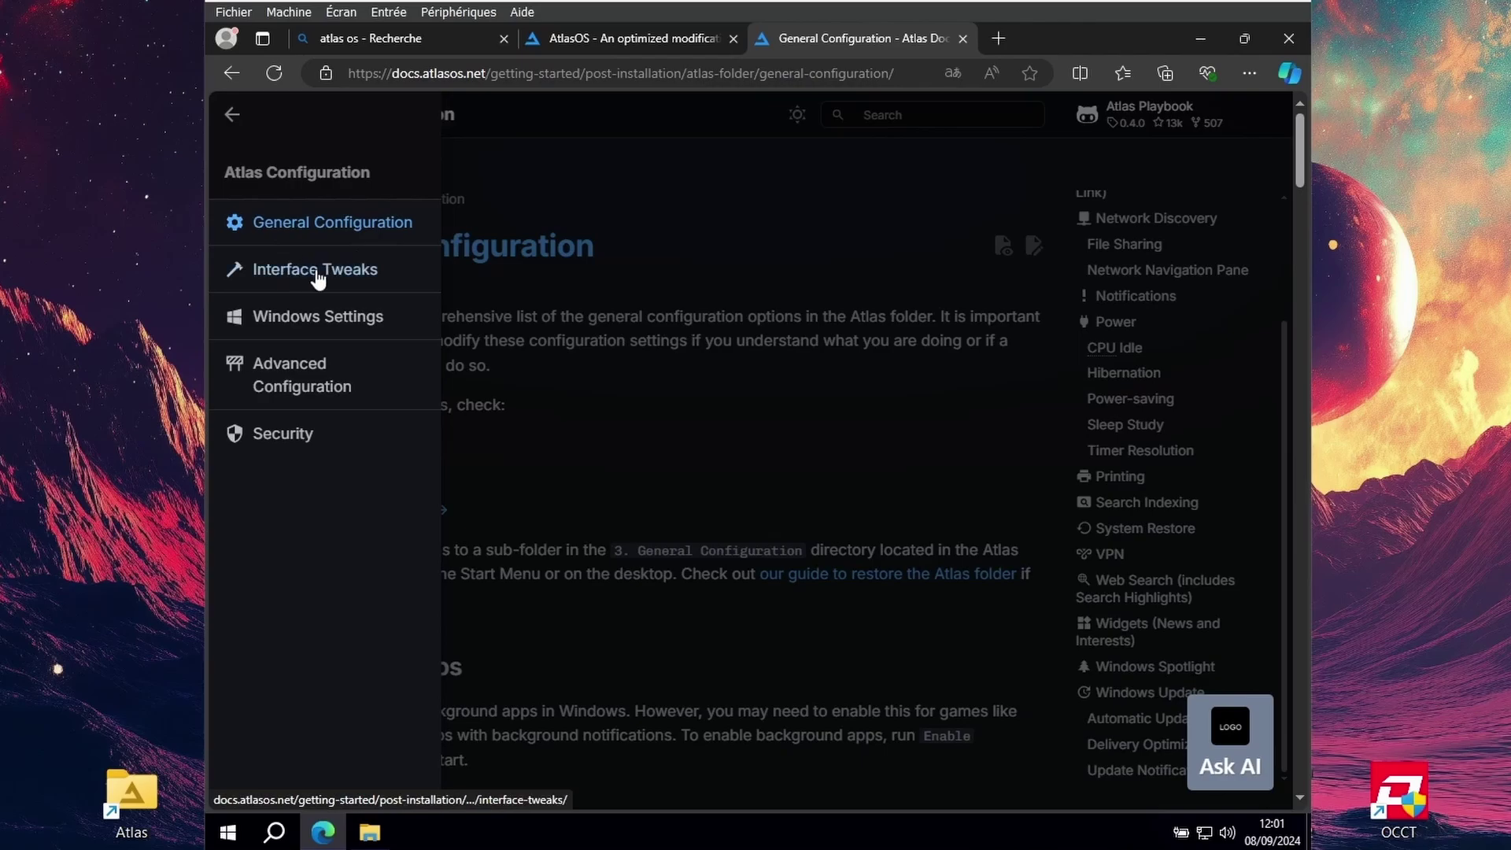
# Step: Switch to File Explorer, return to the AtlasDesktop folder and view the contents of 3. General Configuration
pyautogui.click(368, 831)
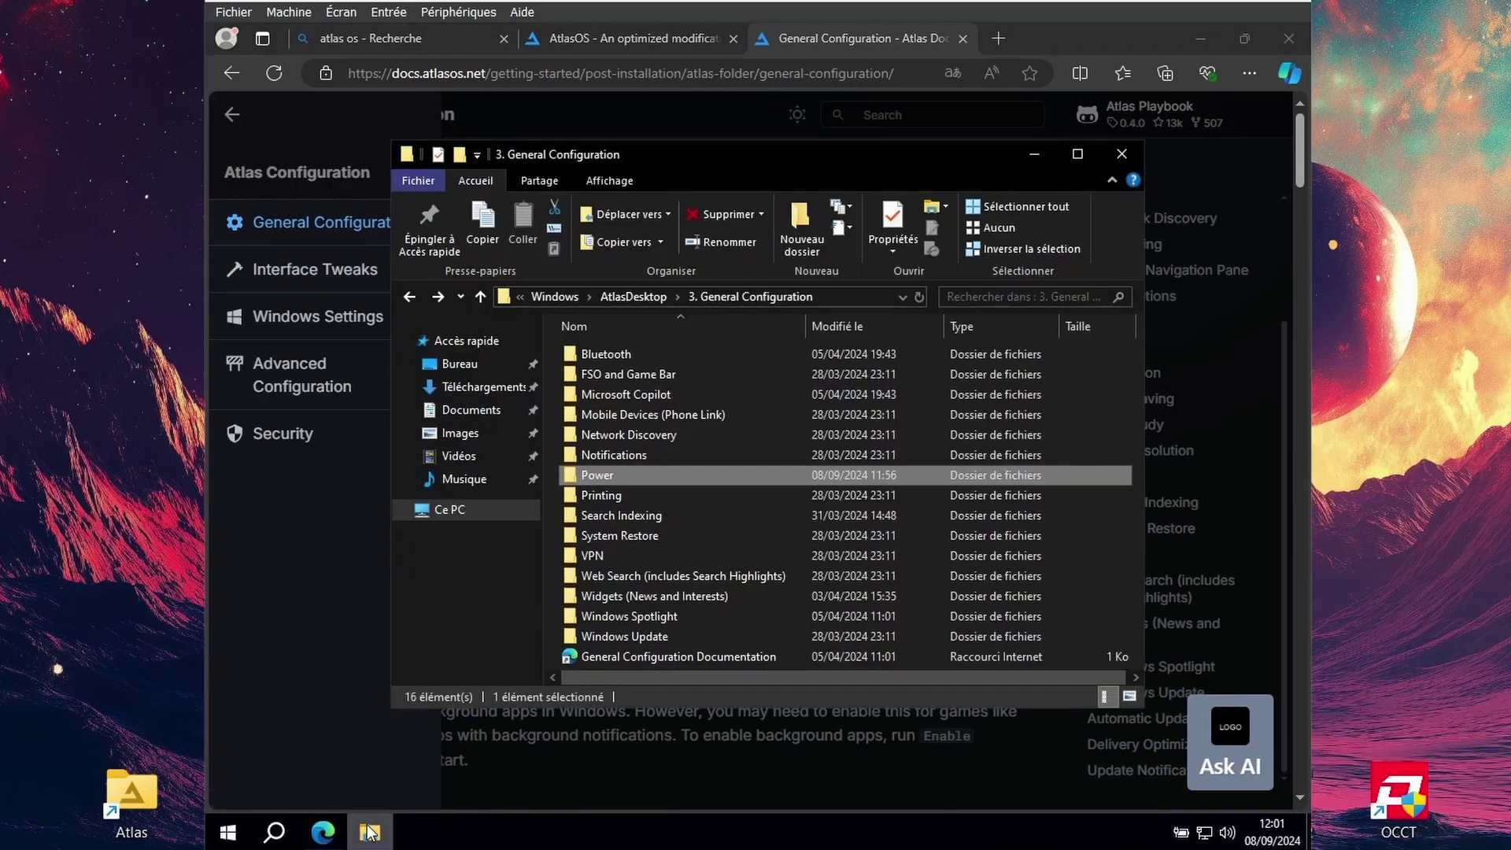
pyautogui.click(409, 295)
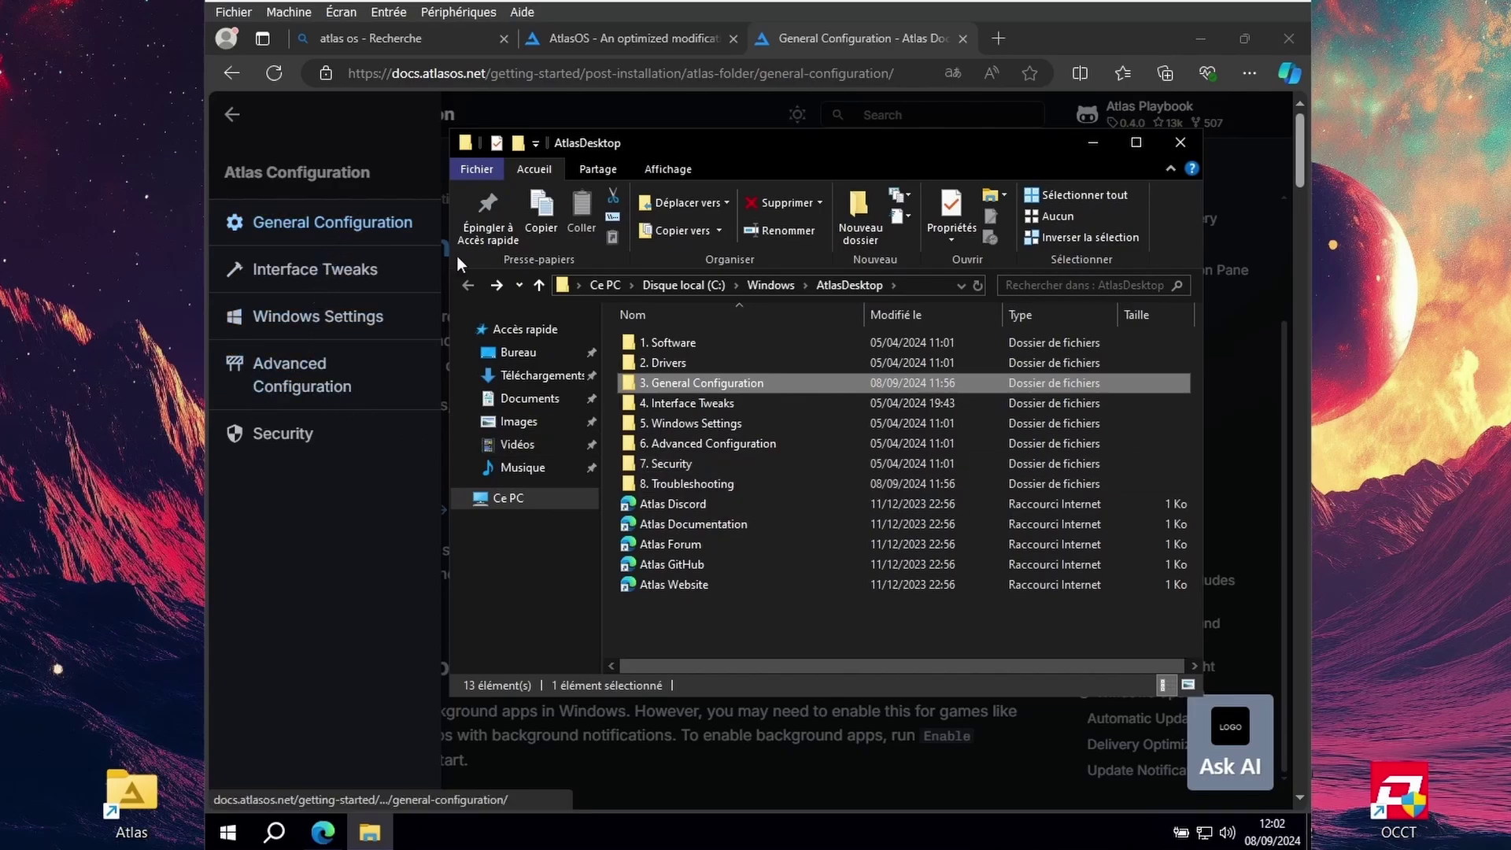
pyautogui.doubleClick(665, 376)
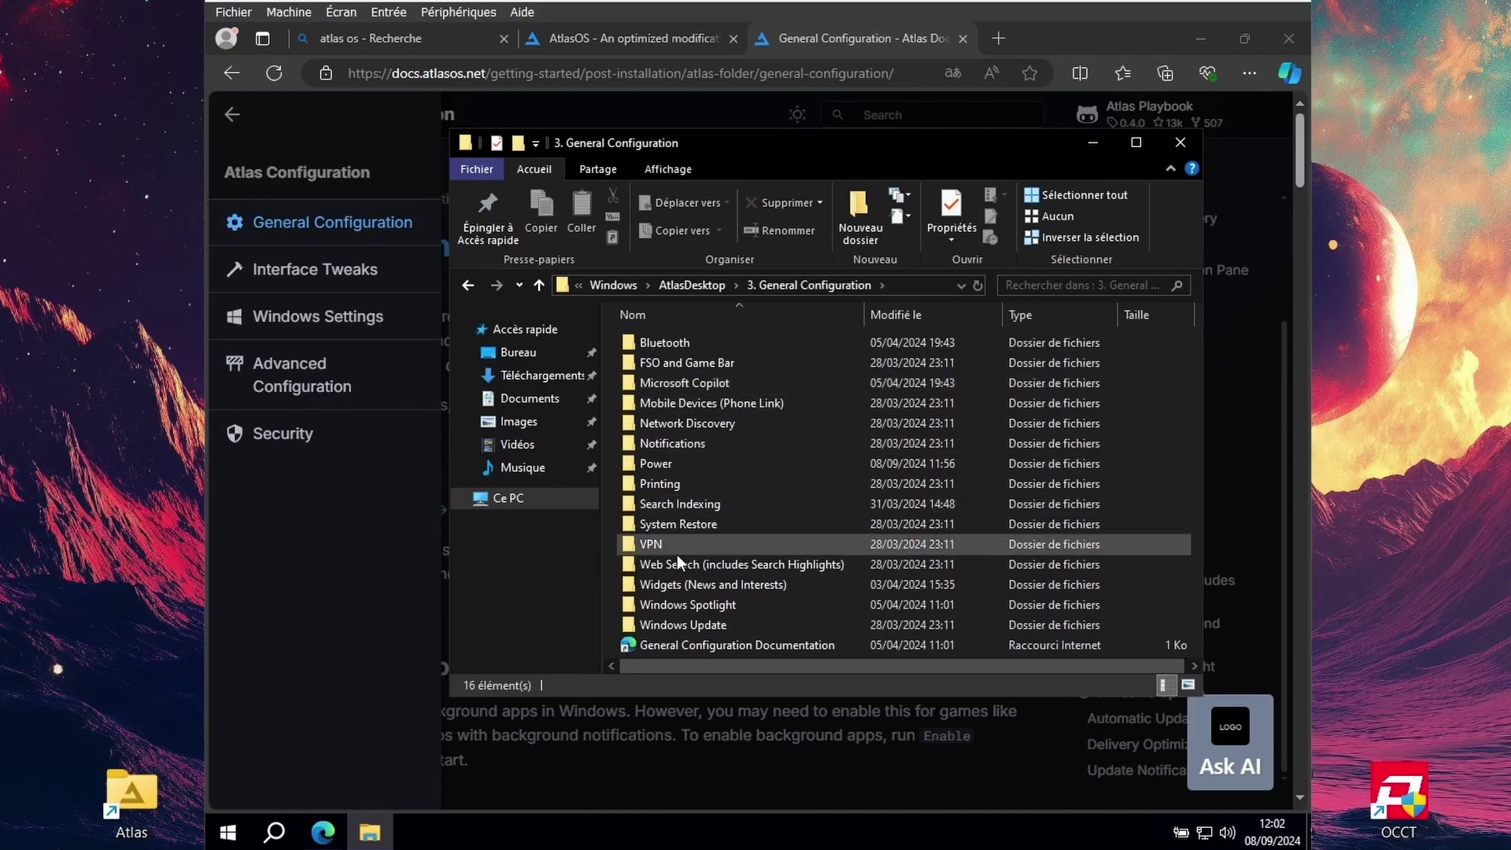
# Step: Return to the General Configuration page in Microsoft Edge and read it from Background Apps through the Timer Resolution section
pyautogui.click(303, 224)
pyautogui.click(303, 224)
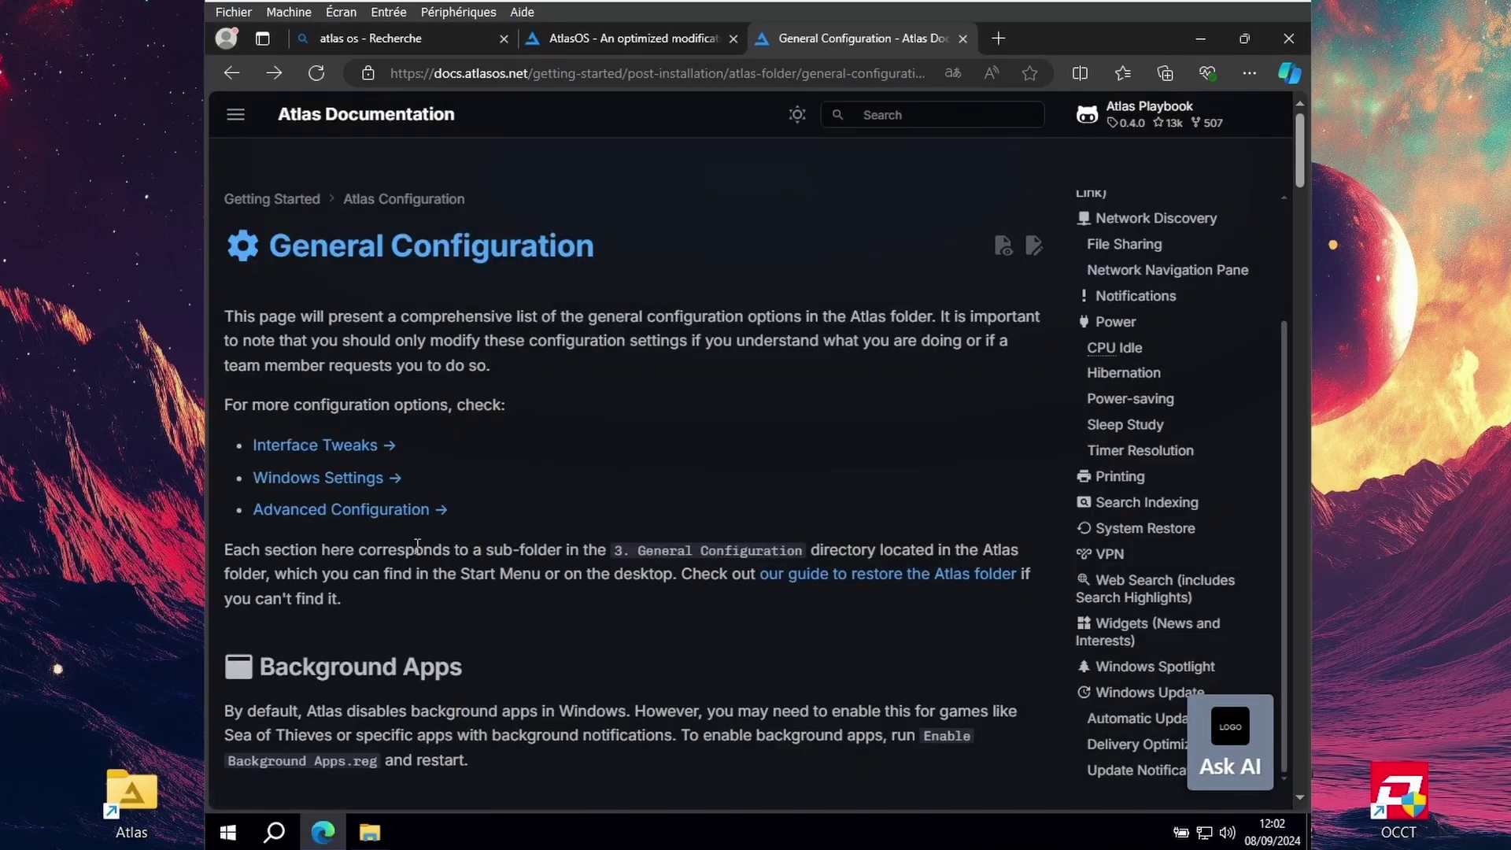
pyautogui.scroll(-5, 417, 546)
pyautogui.scroll(-15, 372, 403)
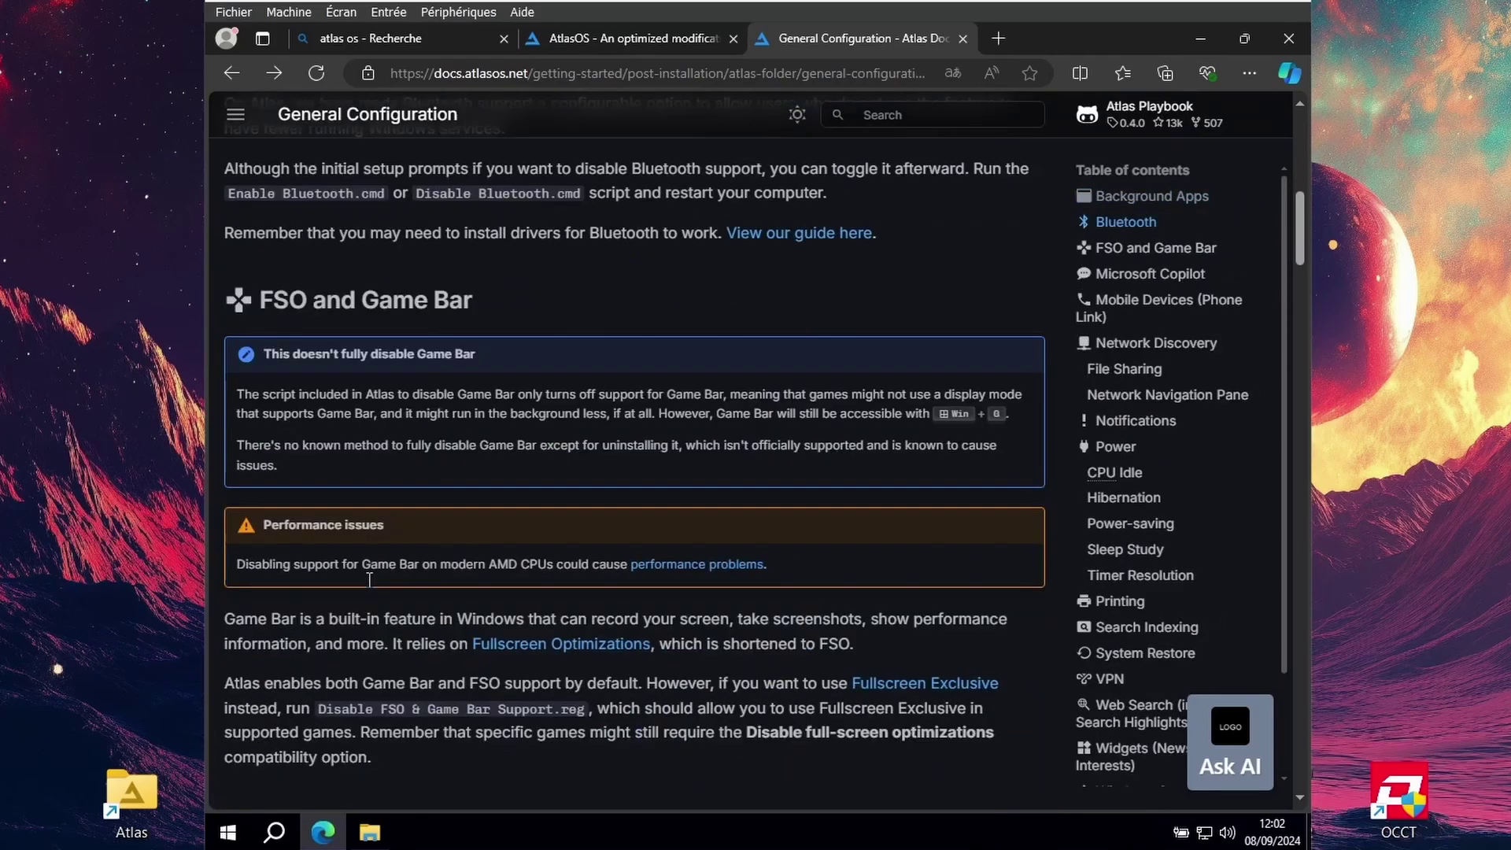
pyautogui.scroll(-20, 369, 581)
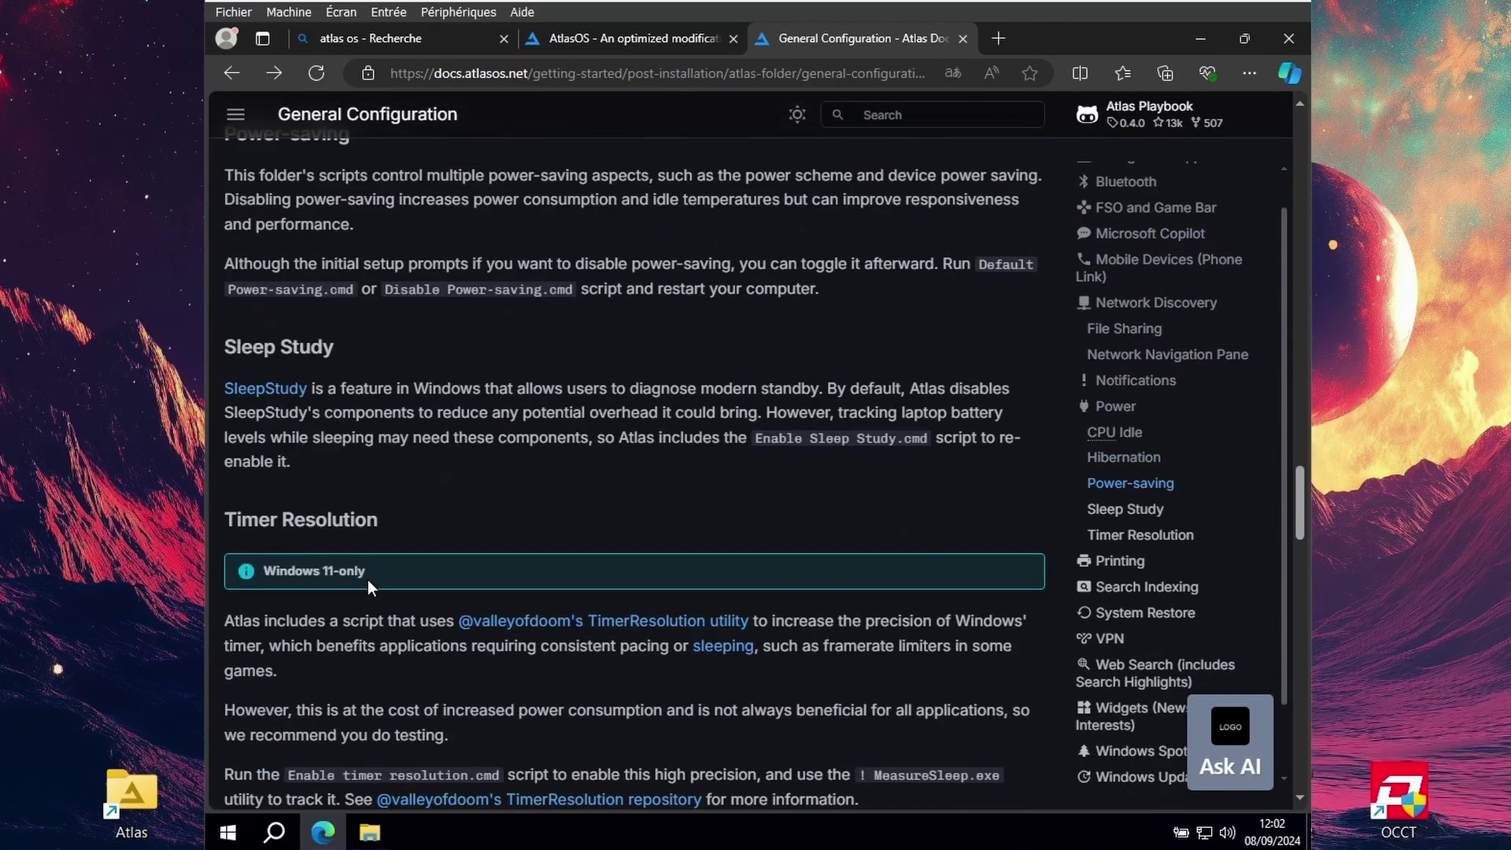
pyautogui.scroll(-3, 369, 582)
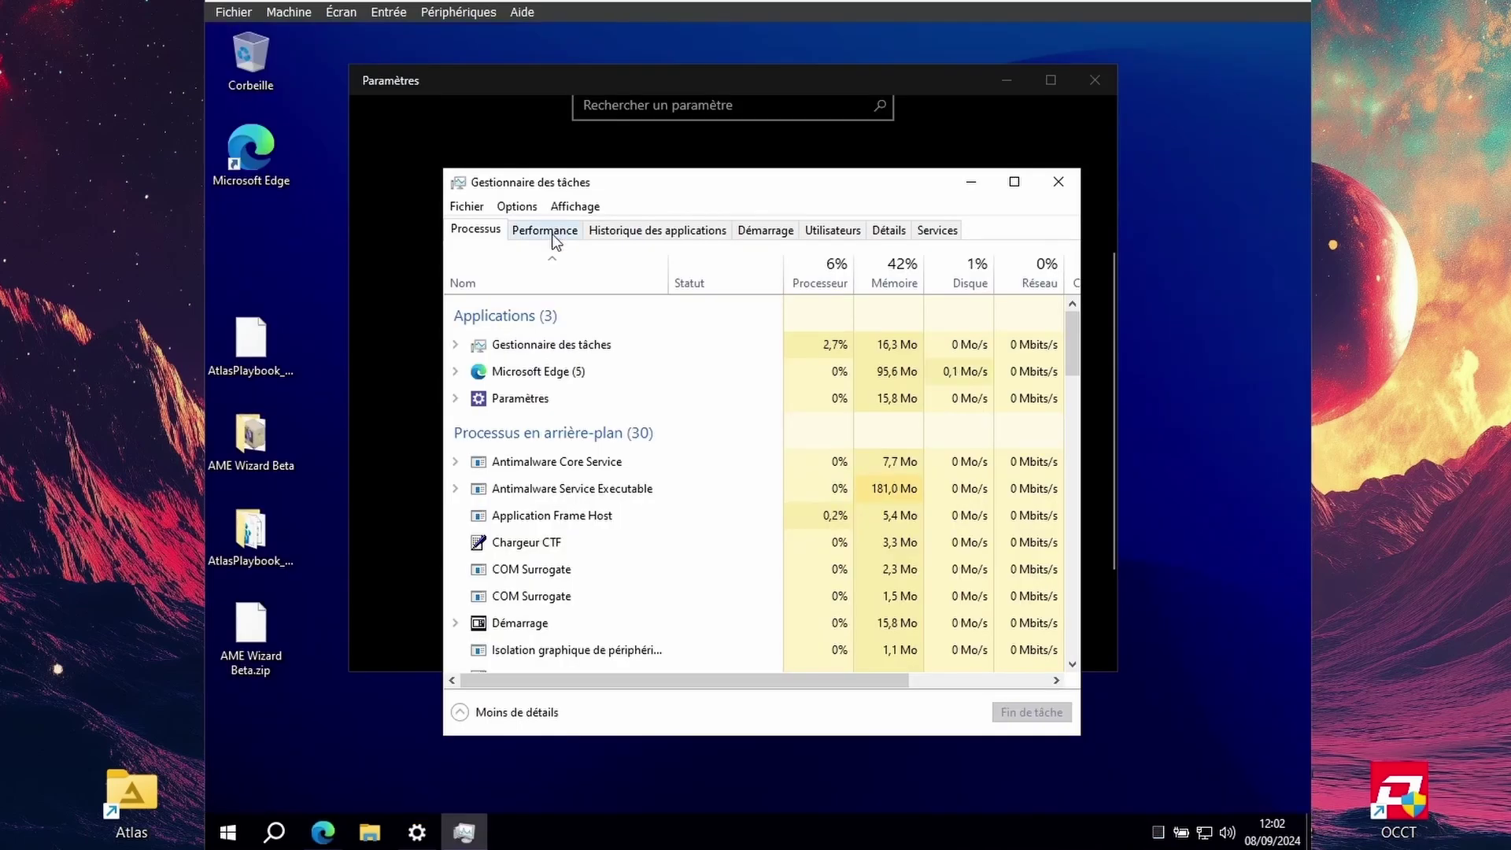
# Step: Examine the processor and memory performance in Task Manager, including the process count and RAM usage, and close Task Manager
pyautogui.click(551, 233)
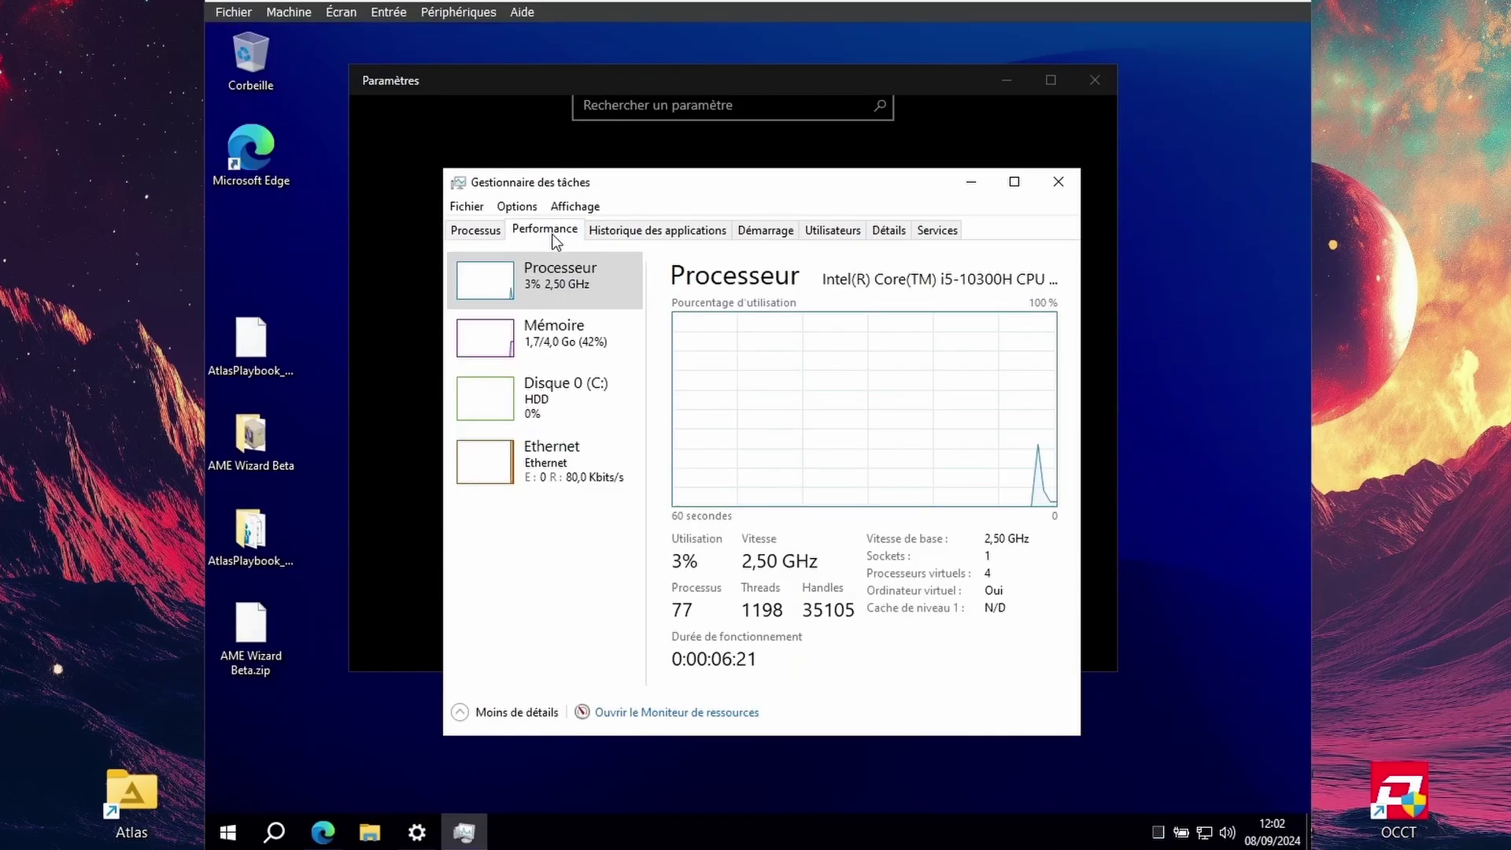
pyautogui.click(555, 331)
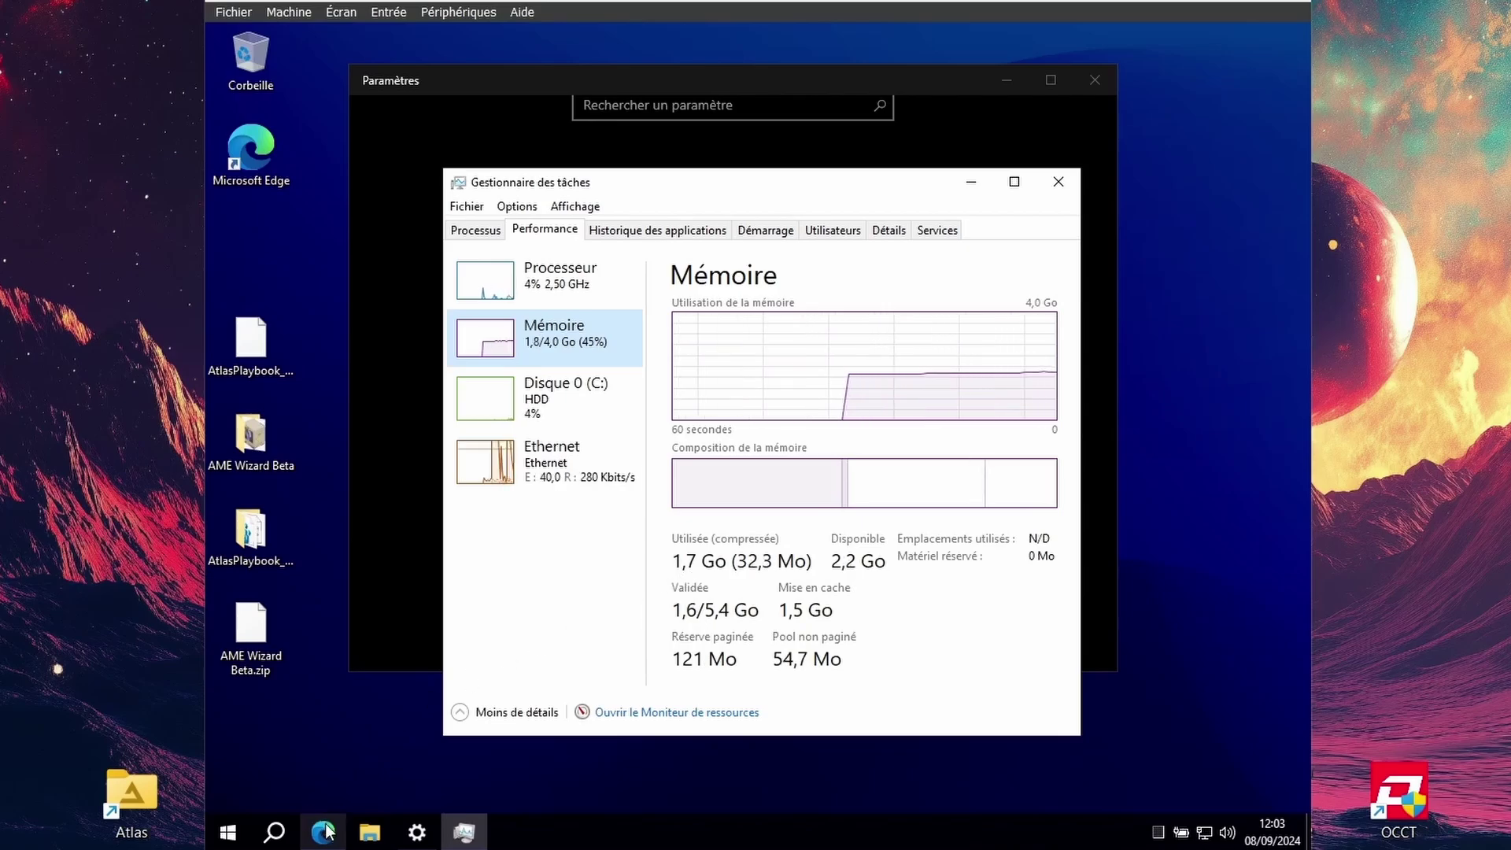
pyautogui.moveTo(418, 834)
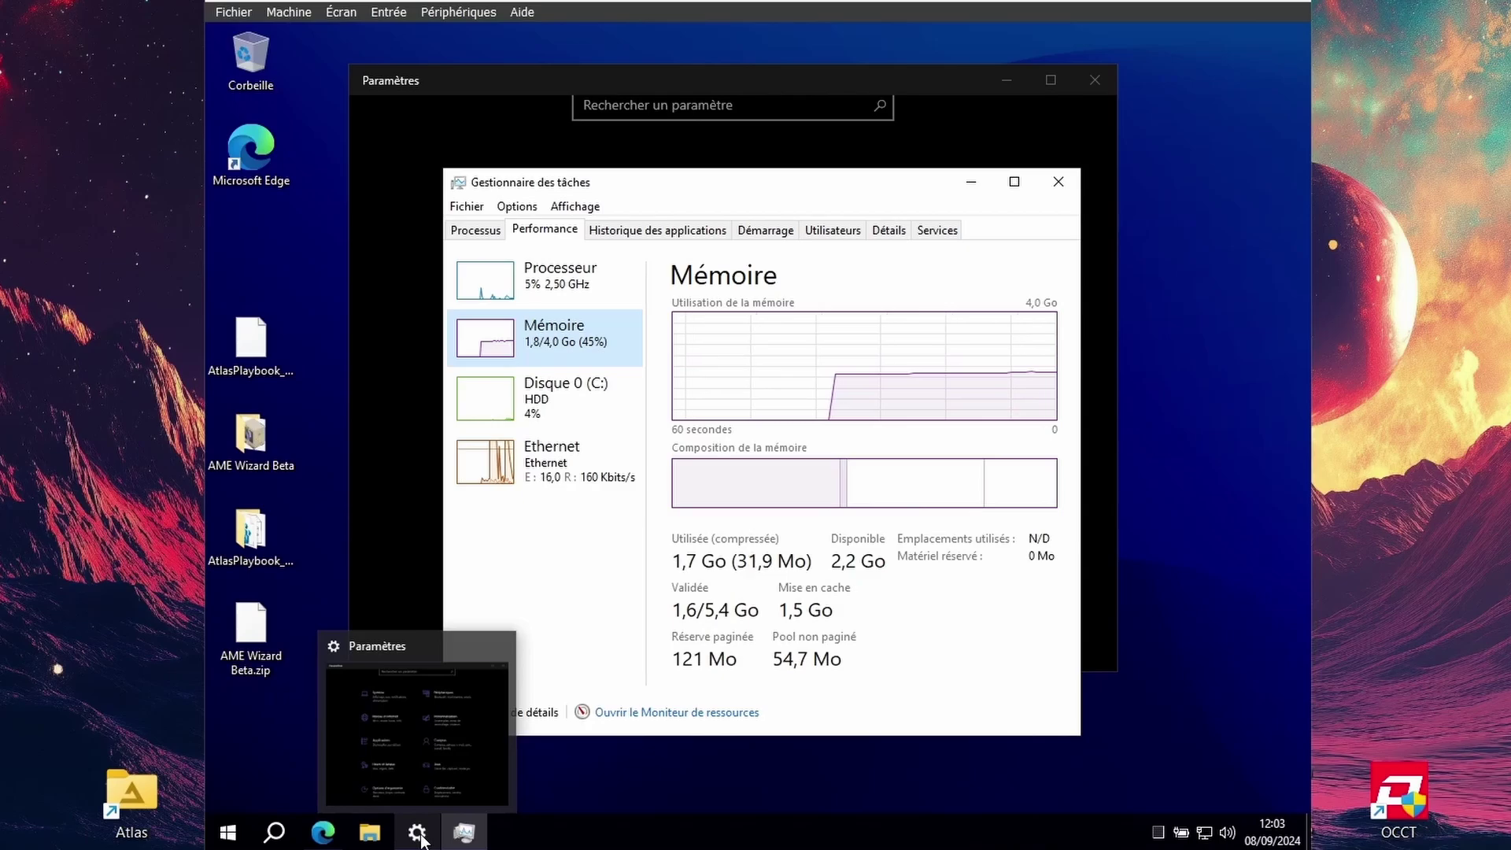
pyautogui.click(606, 299)
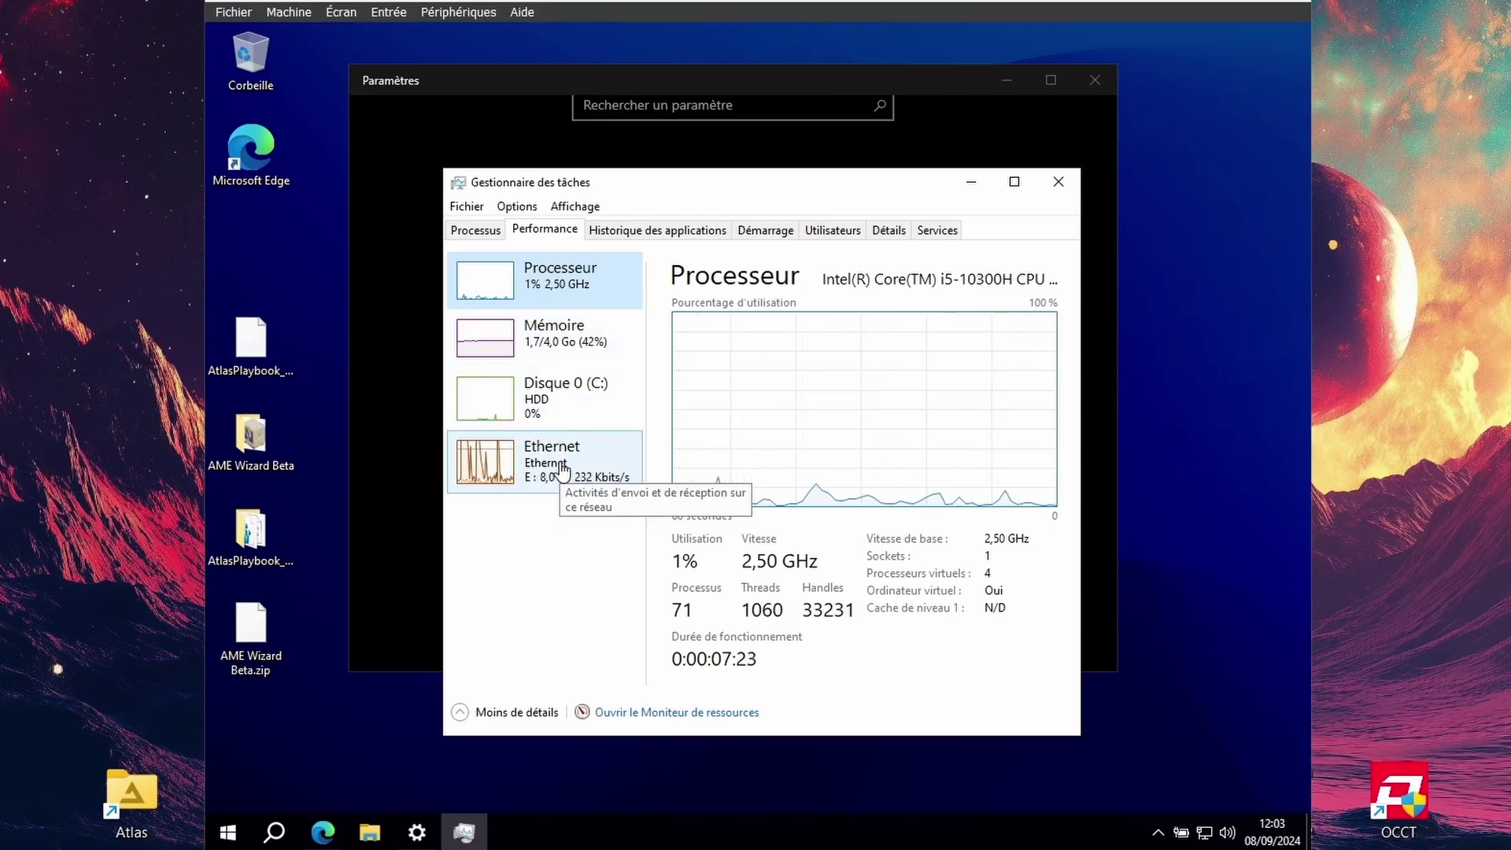
pyautogui.click(562, 340)
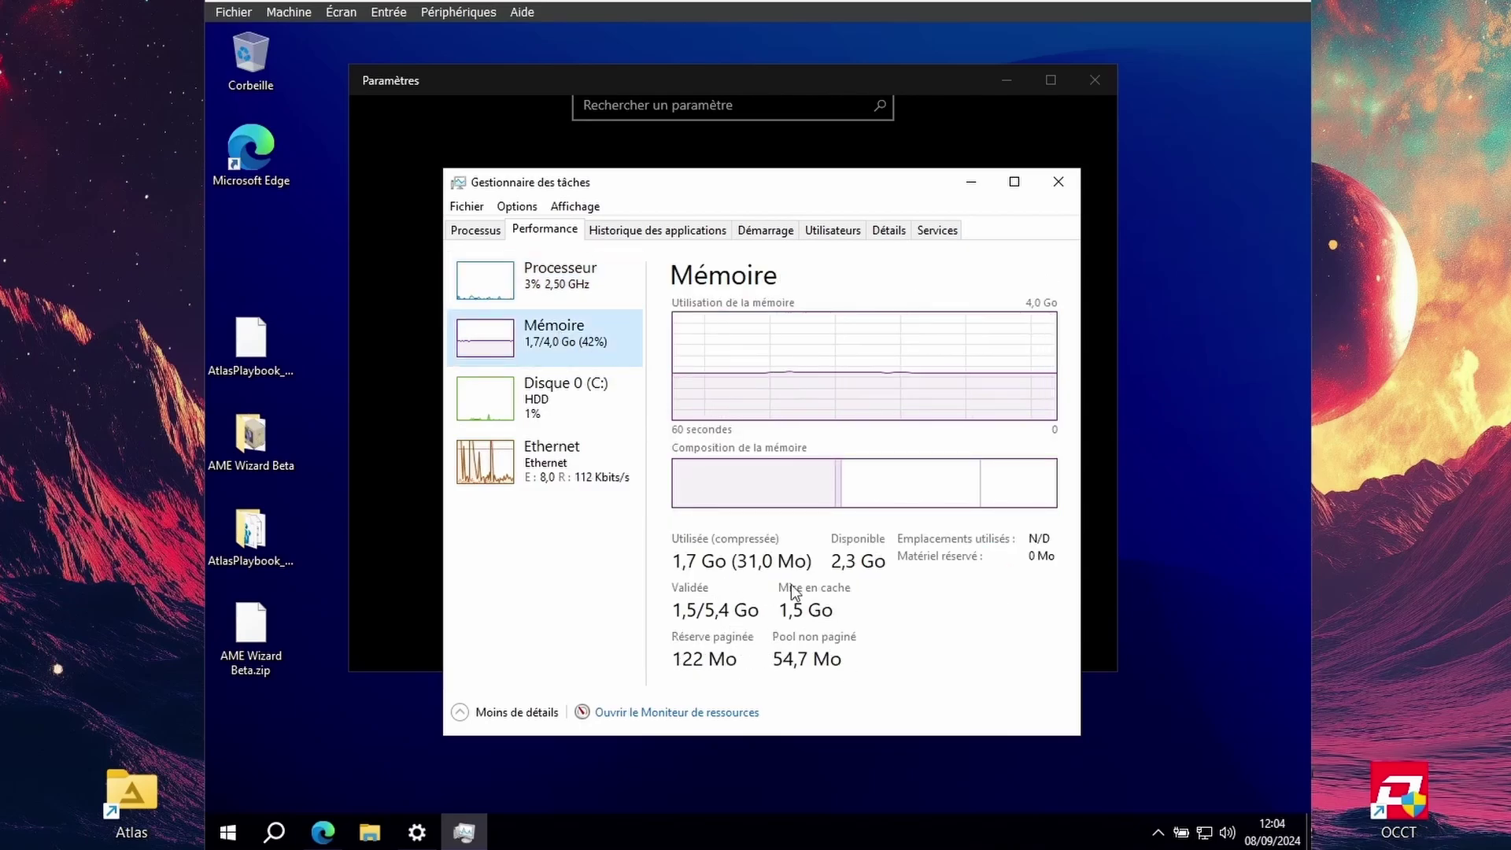
pyautogui.hotkey('alt', 'F4')
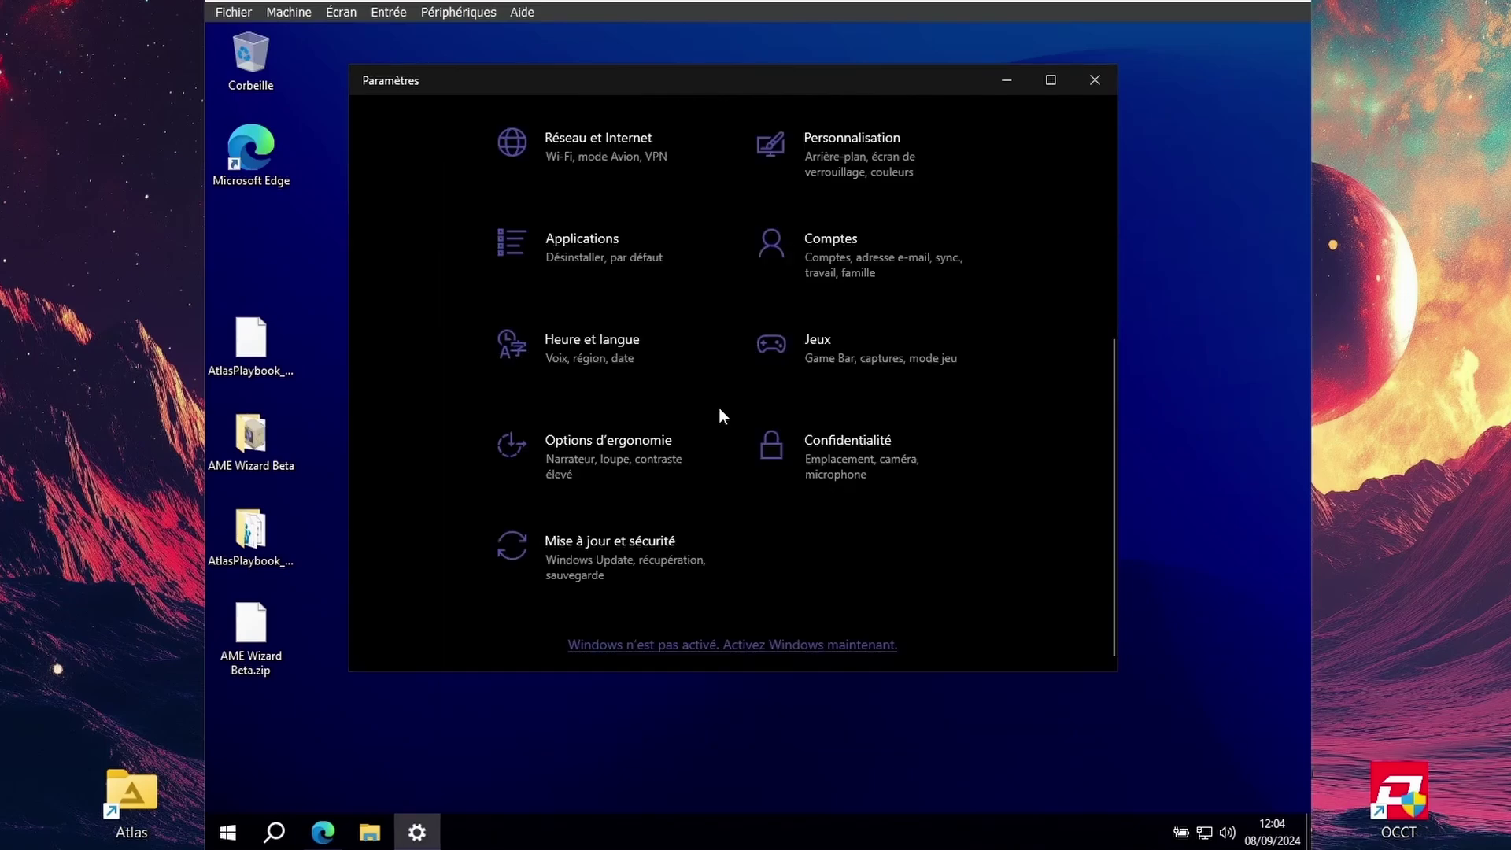
# Step: Open Mise à jour et sécurité in Settings and review the Windows Update options and the Windows Security virus and threat protection settings
pyautogui.click(616, 569)
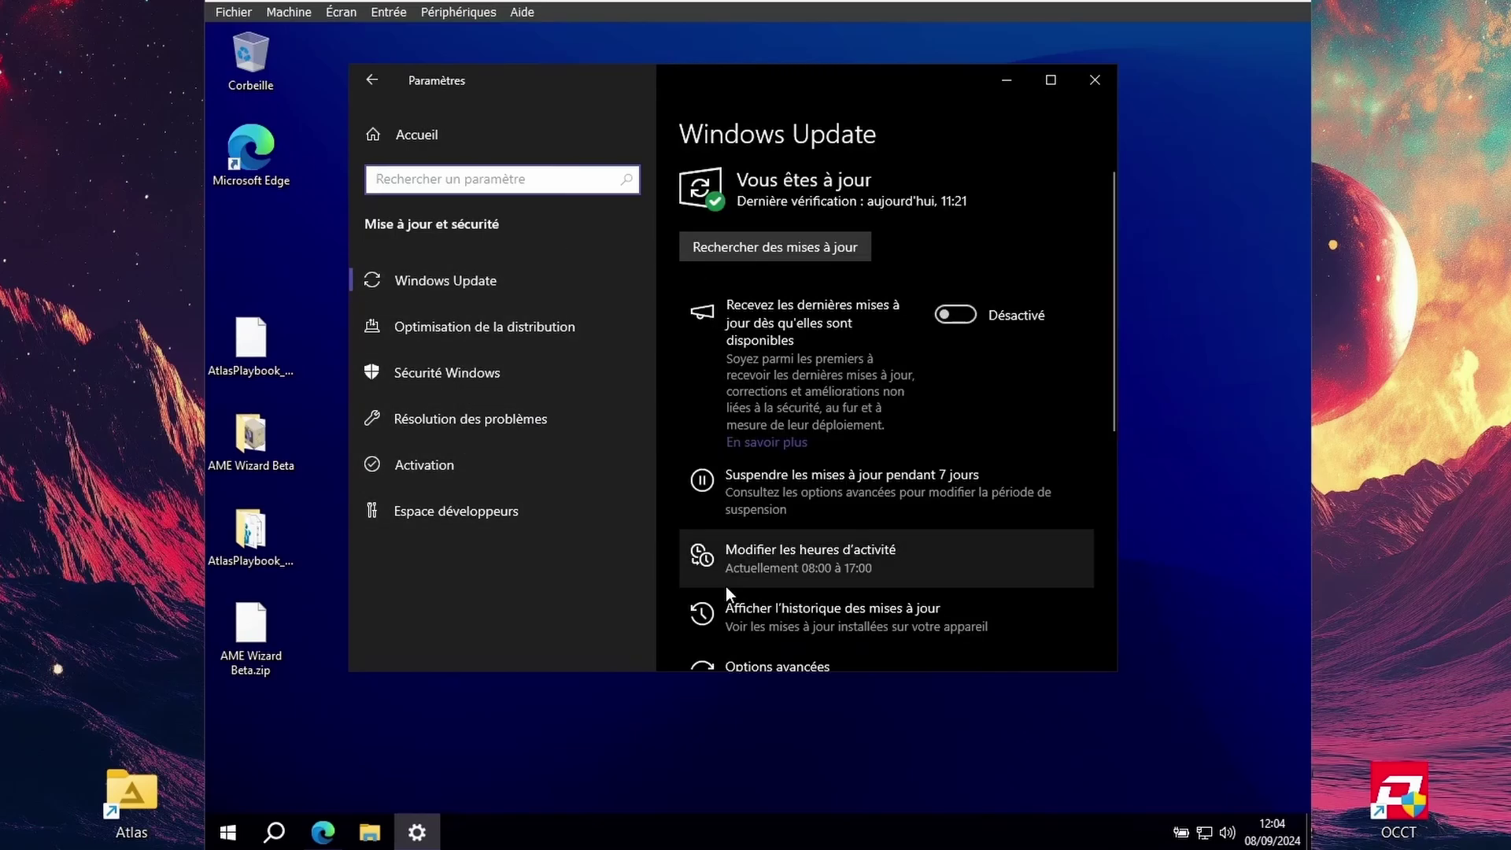
pyautogui.scroll(-2, 725, 587)
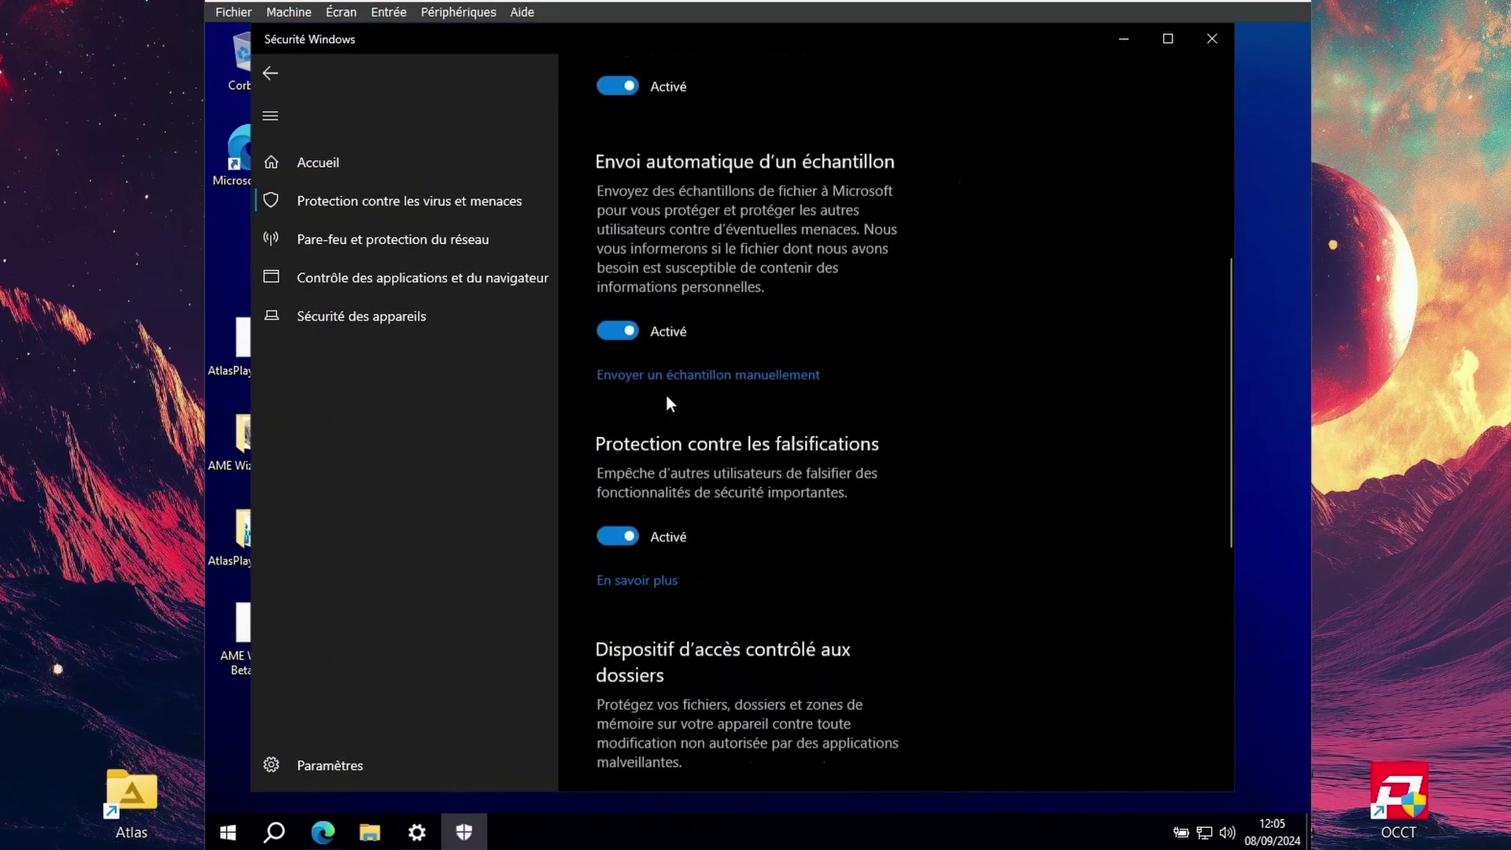
pyautogui.scroll(-5, 666, 395)
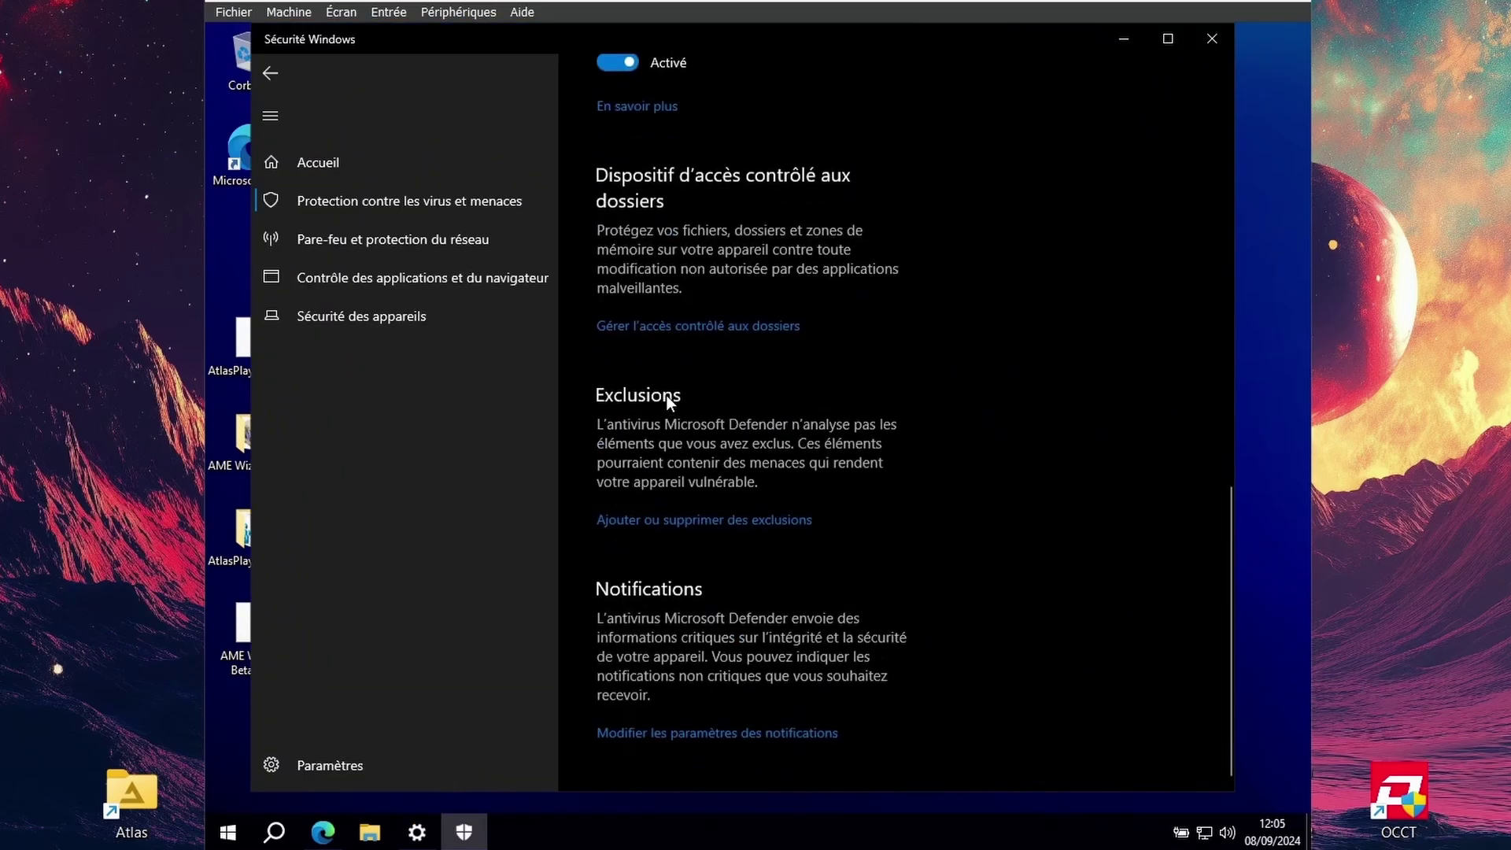
pyautogui.scroll(10, 665, 395)
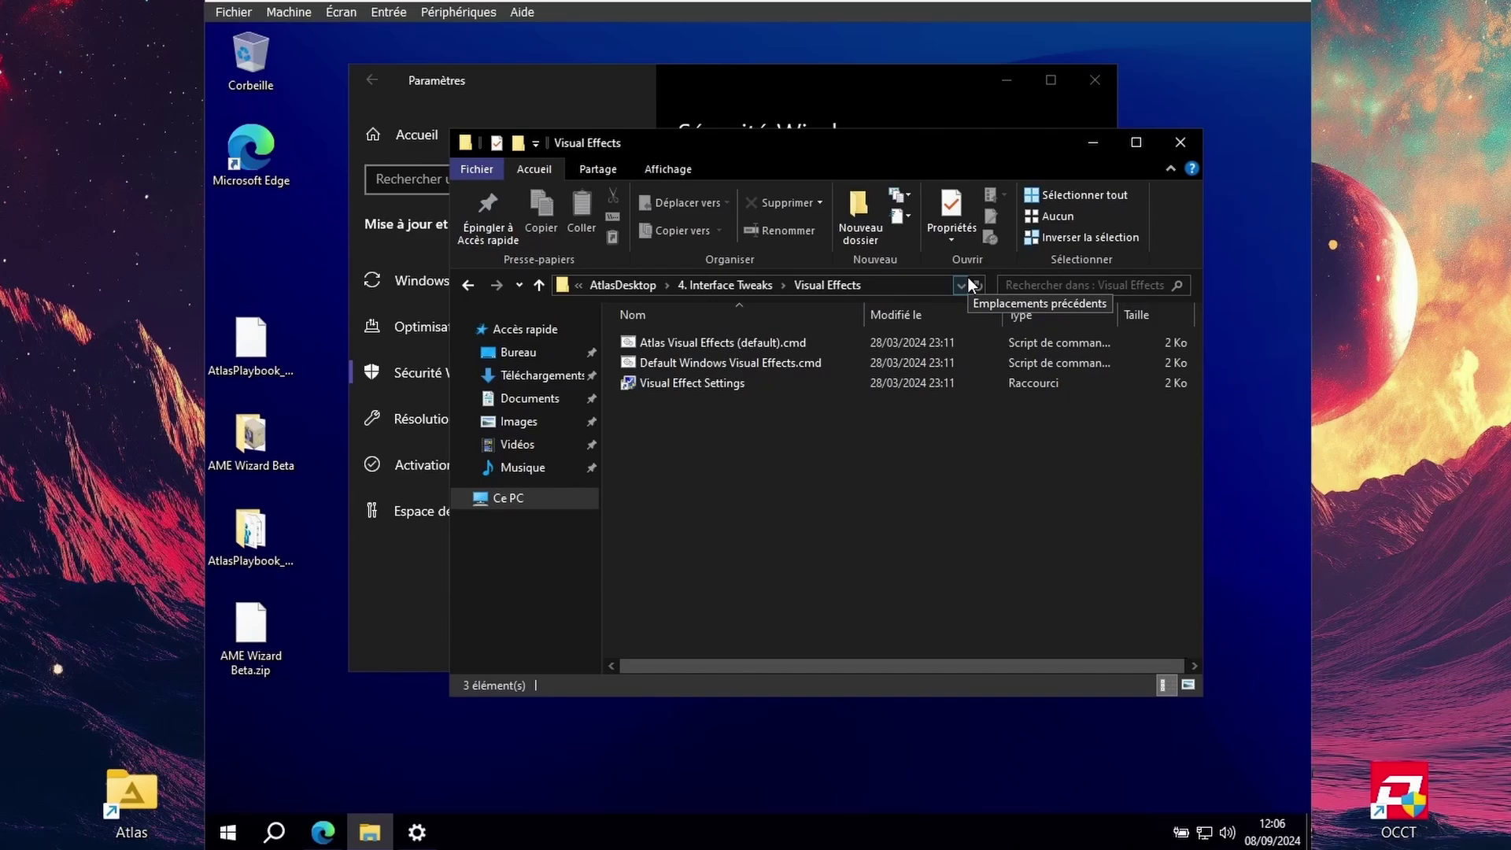